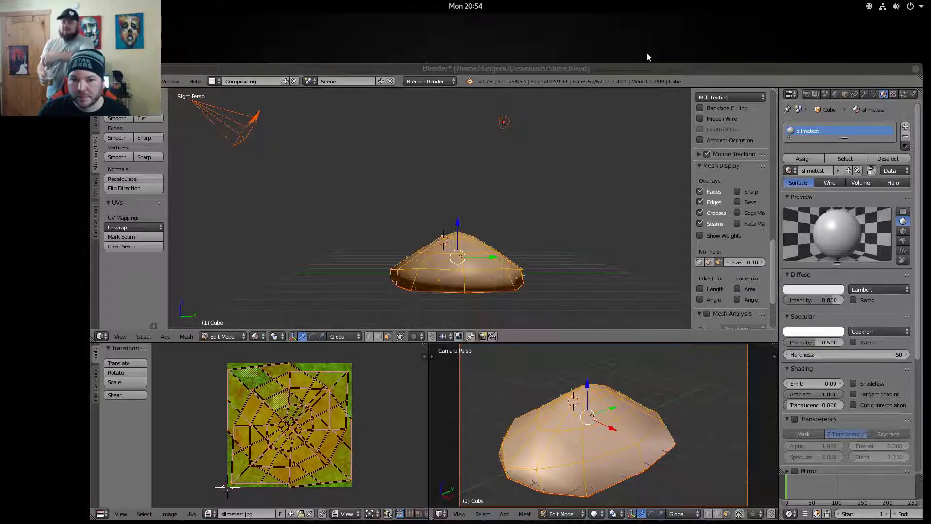
- Maximize the window and start the Screencast Keys display
left_click_drag(651, 67, 650, 4)
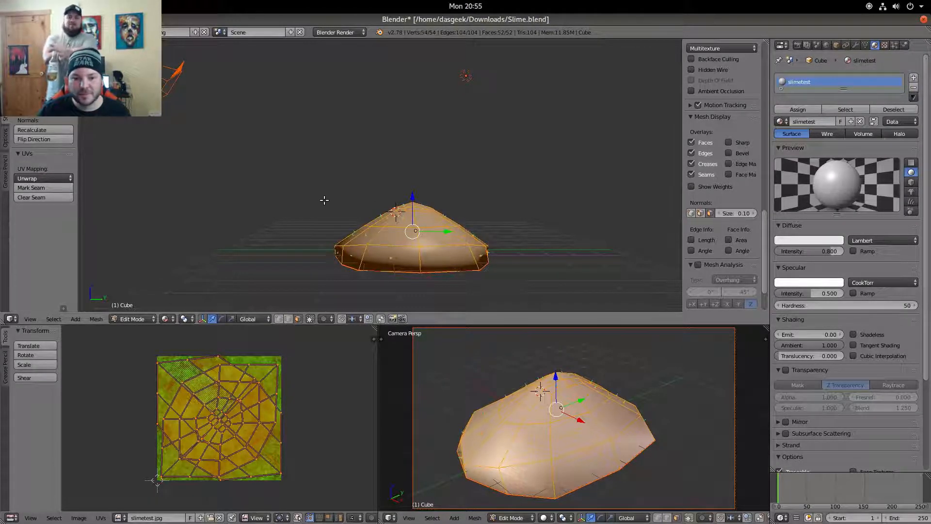
middle_click_drag(322, 202, 301, 205)
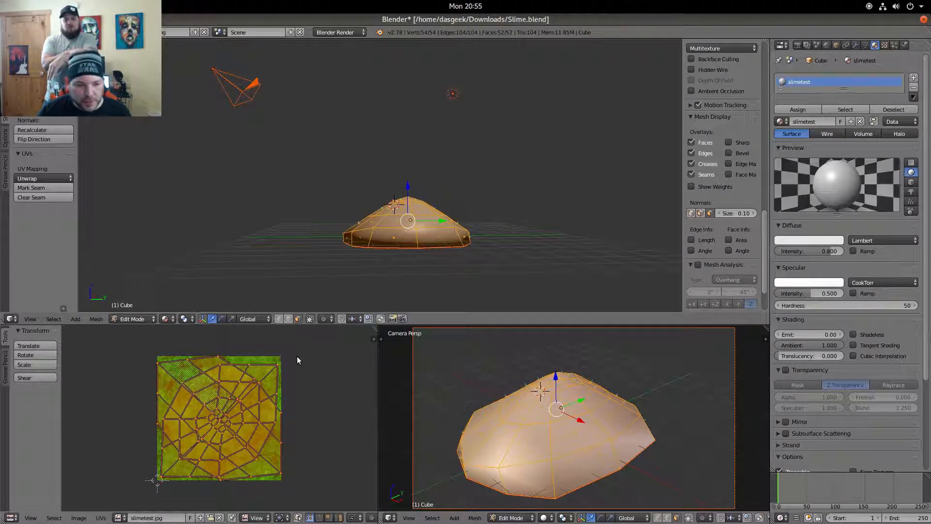
scroll(723, 257, "down", 3)
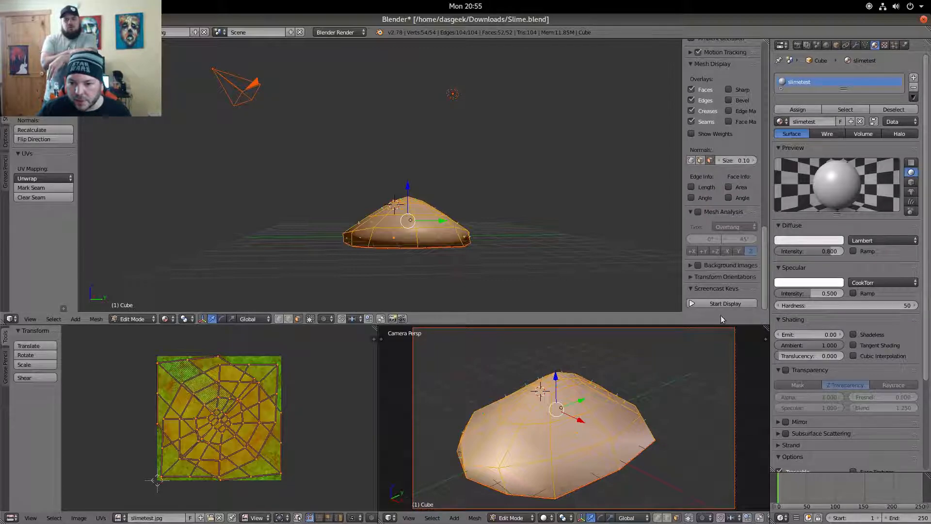
left_click(736, 303)
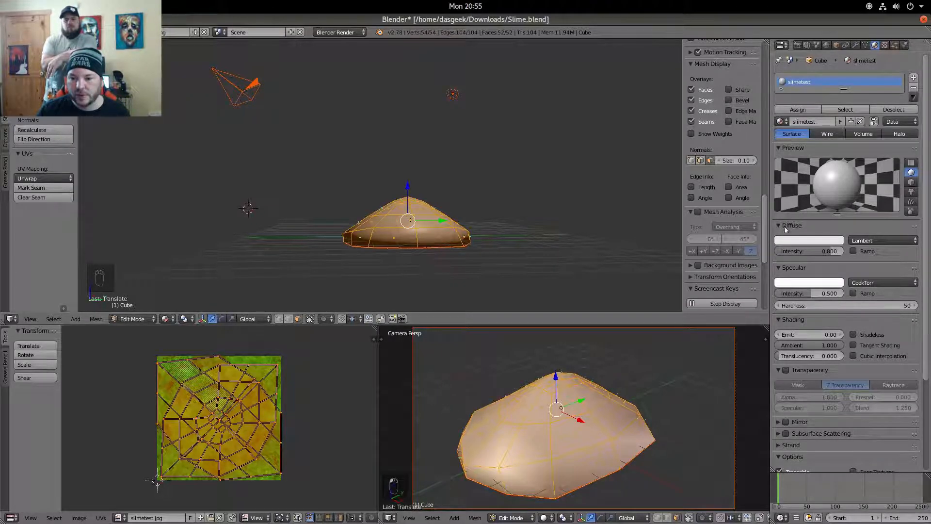
- Split the properties area horizontally, change the upper part to an Outliner, and shrink it to a short strip
right_click(770, 241)
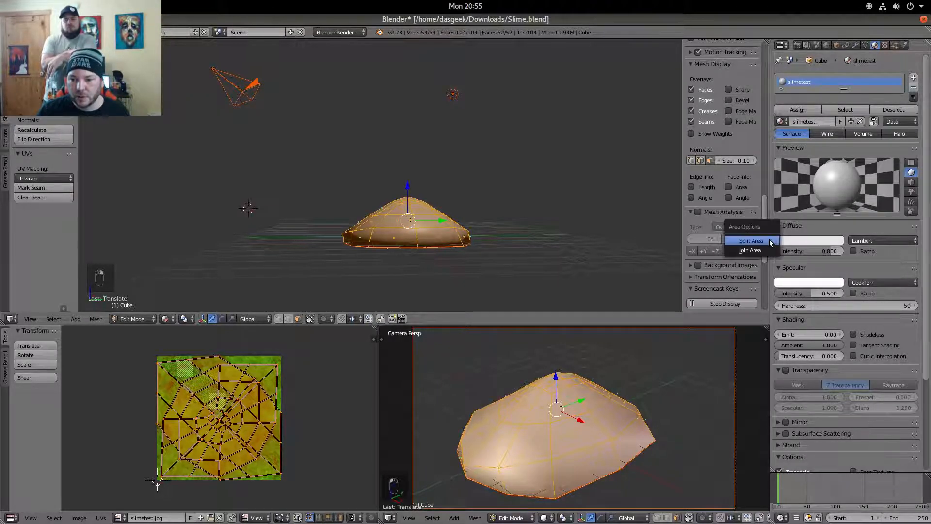
key("Escape")
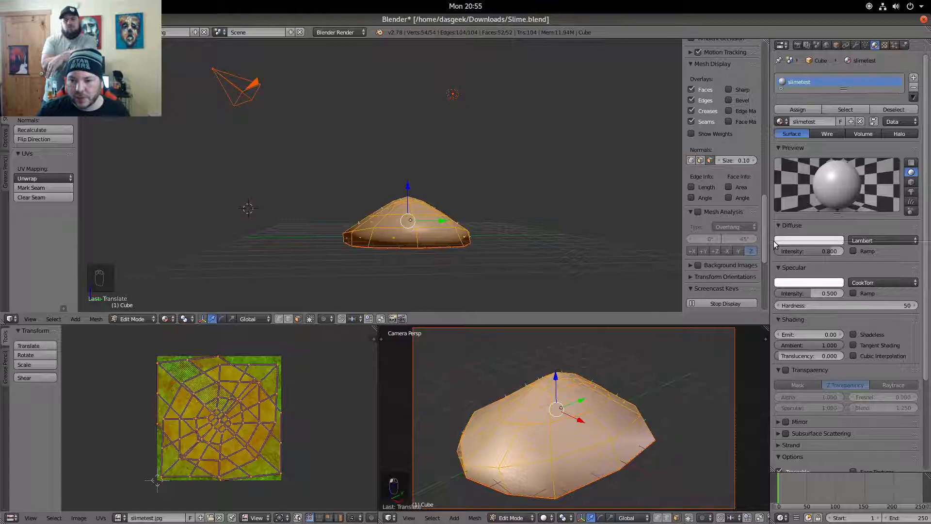
left_click(774, 241)
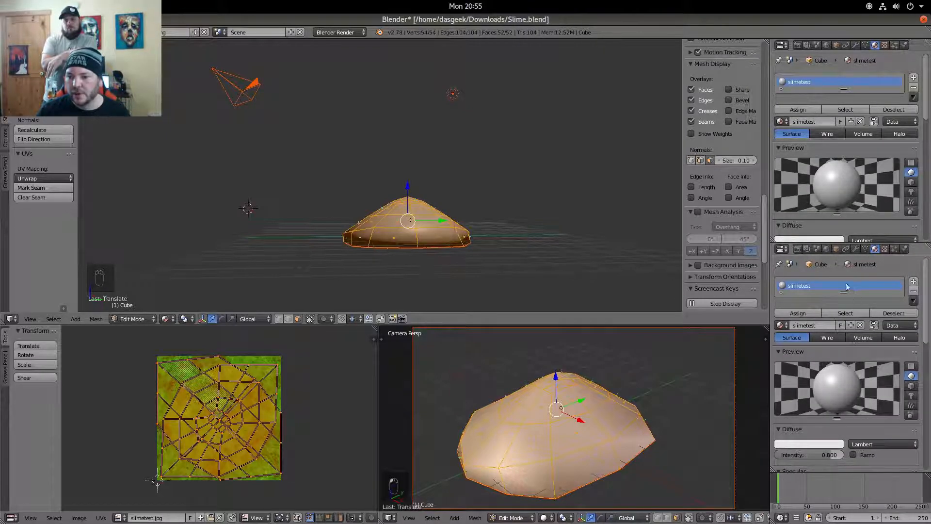
left_click(781, 45)
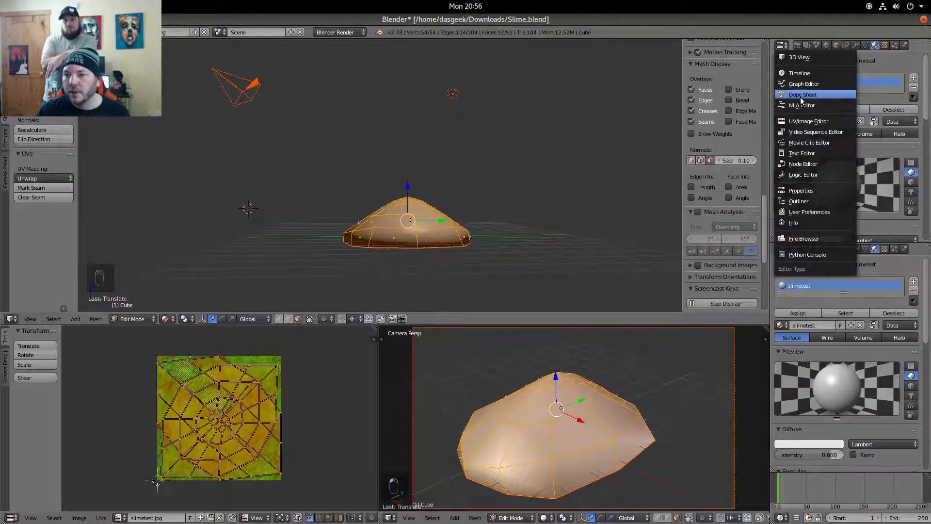
left_click(805, 201)
mouse_move(818, 242)
left_mouse_down()
mouse_move(825, 117)
mouse_move(825, 125)
left_mouse_up()
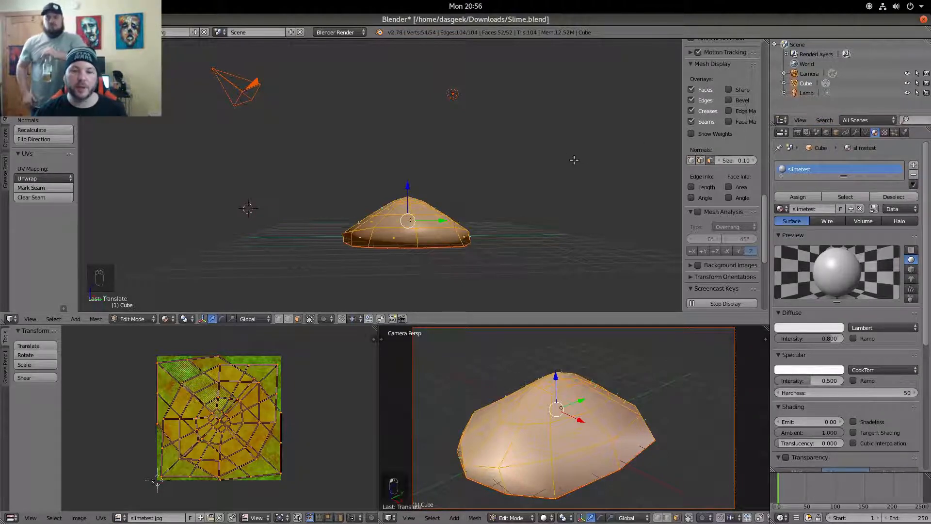
- Delete the camera from the scene in Object Mode
mouse_move(370, 173)
middle_mouse_down()
mouse_move(322, 226)
mouse_move(385, 183)
mouse_move(365, 173)
middle_mouse_up()
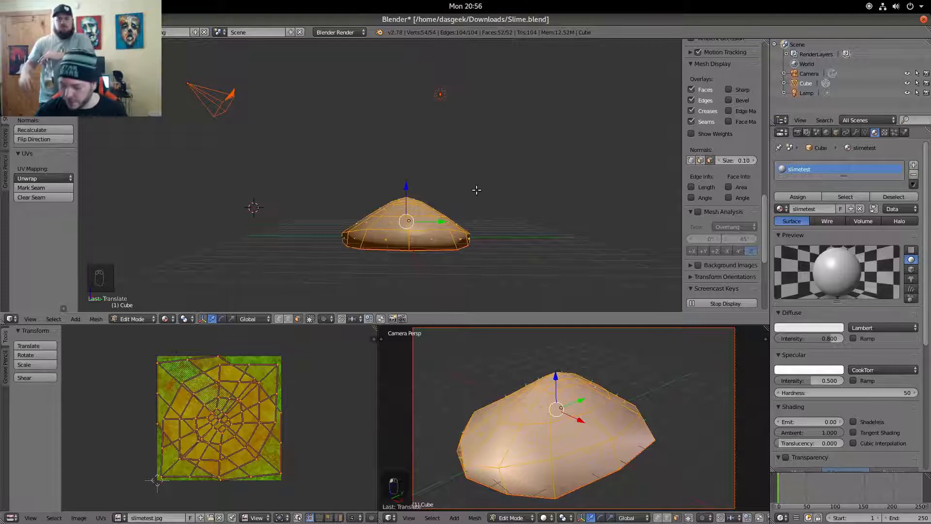
key("KP_1")
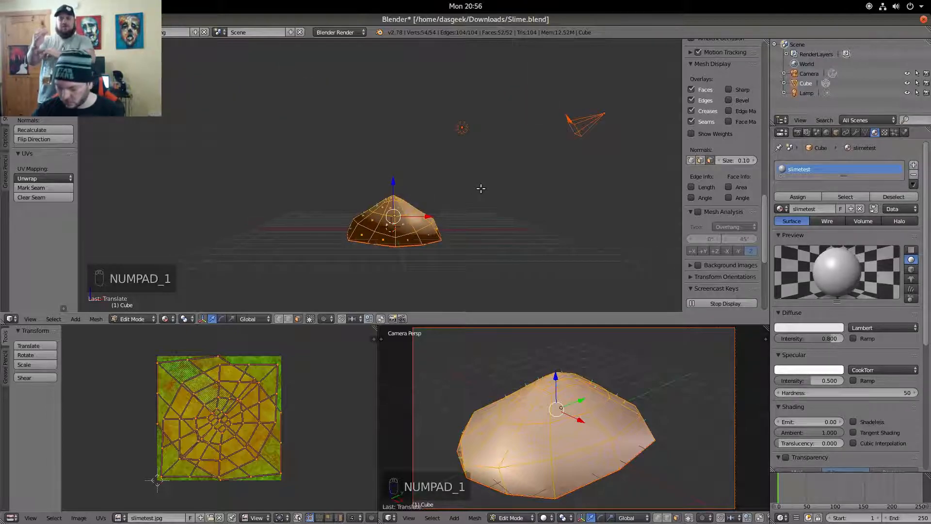
key("KP_7")
key("KP_3")
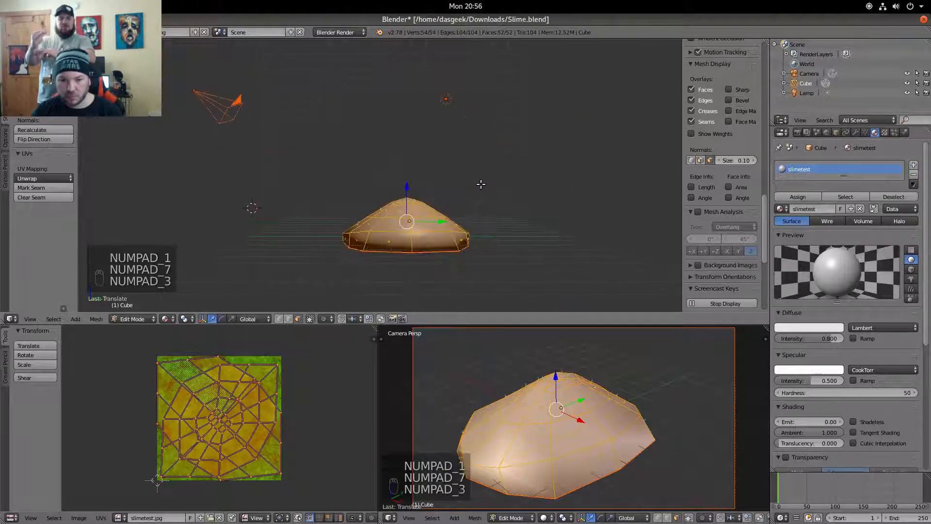
left_click(811, 74)
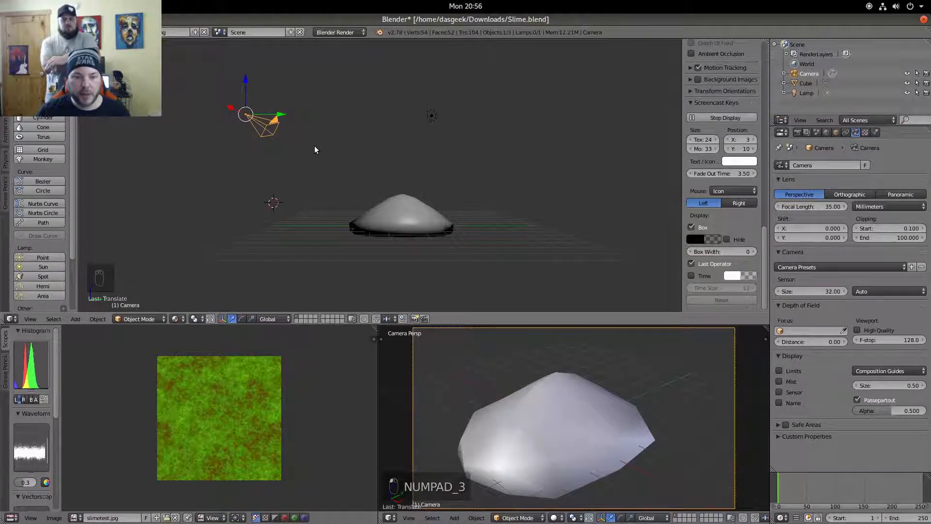
key("x")
left_click(373, 141)
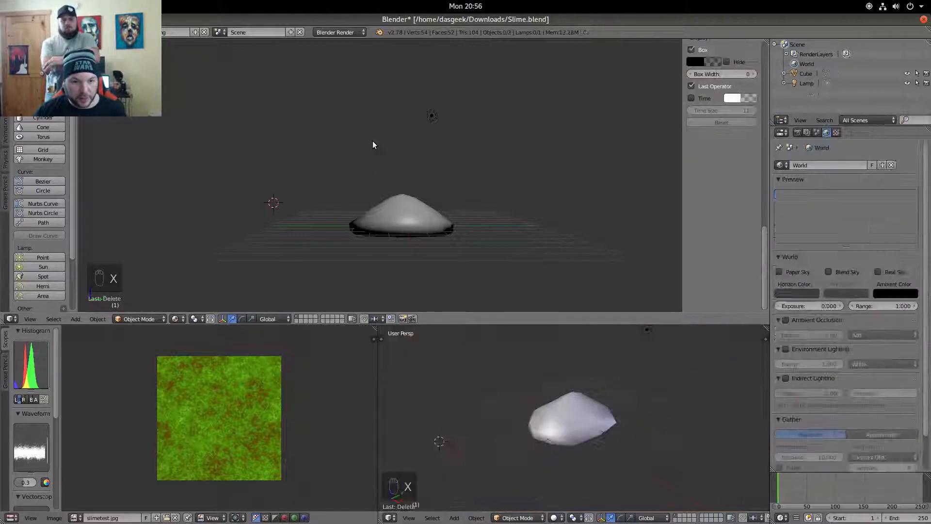
- Delete the lamp from the scene and undo the deletion
left_click(809, 83)
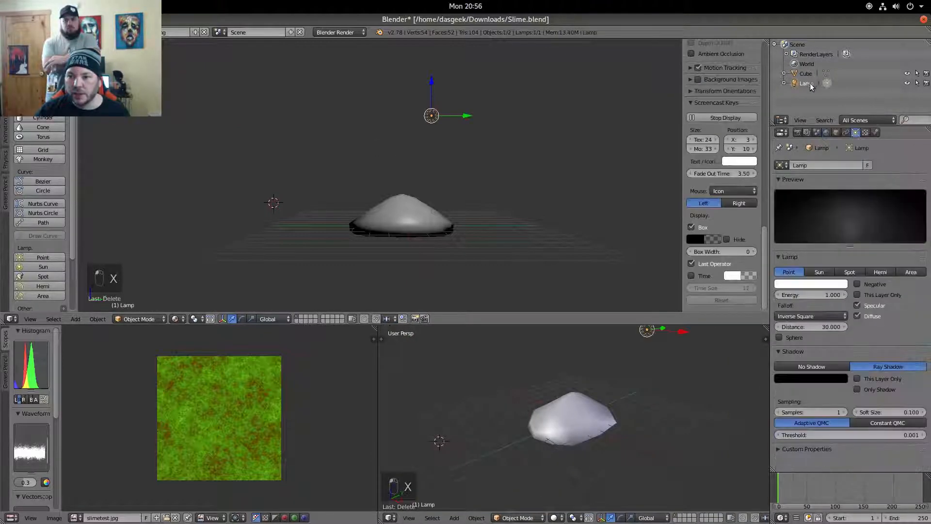
key("x")
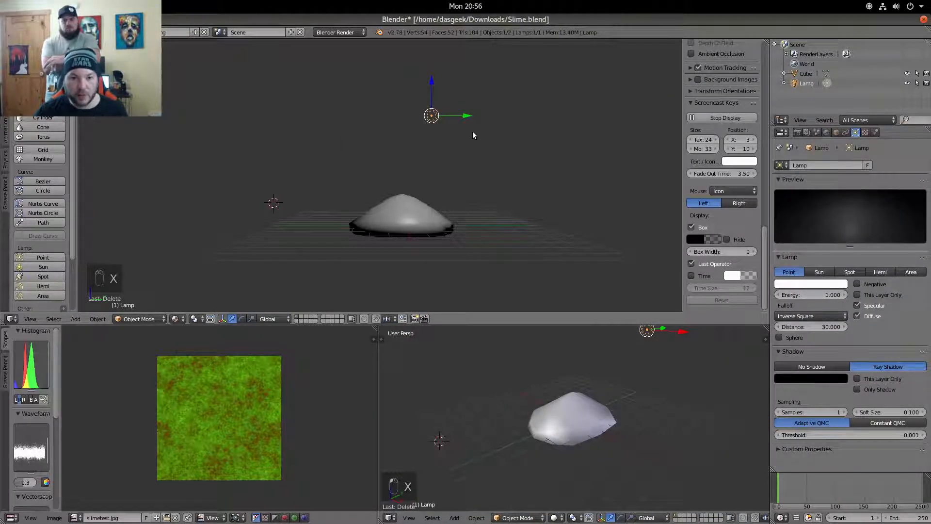
key("x")
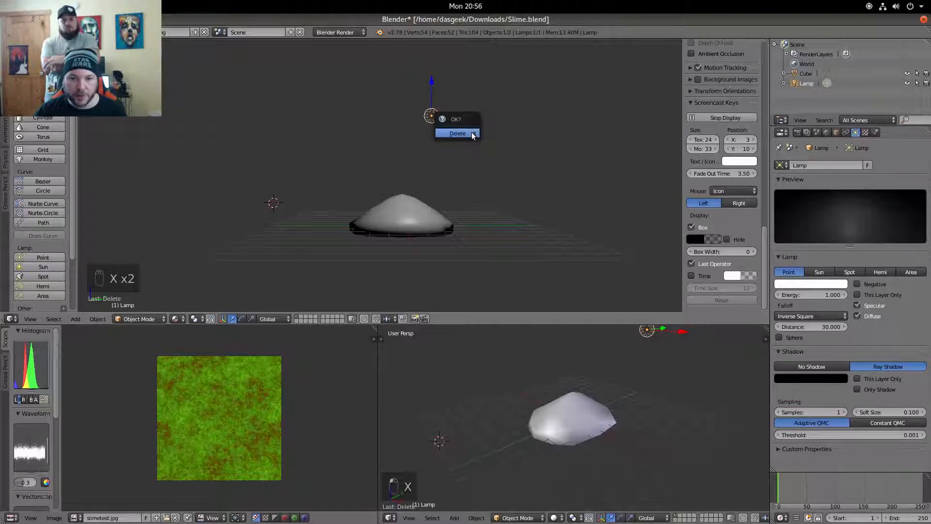
left_click(458, 134)
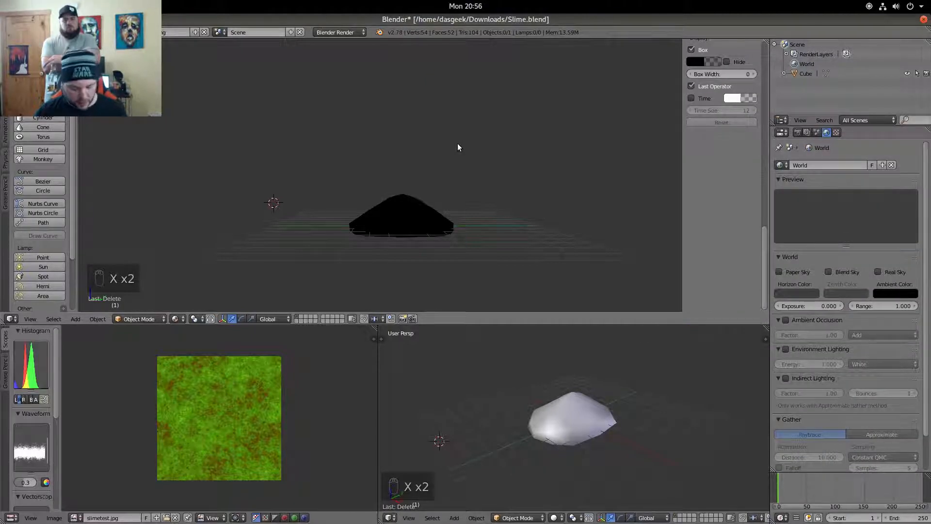
key("ctrl+z")
- Examine the slime mesh and the lamp above it from the right side view
middle_click_drag(458, 146, 447, 223)
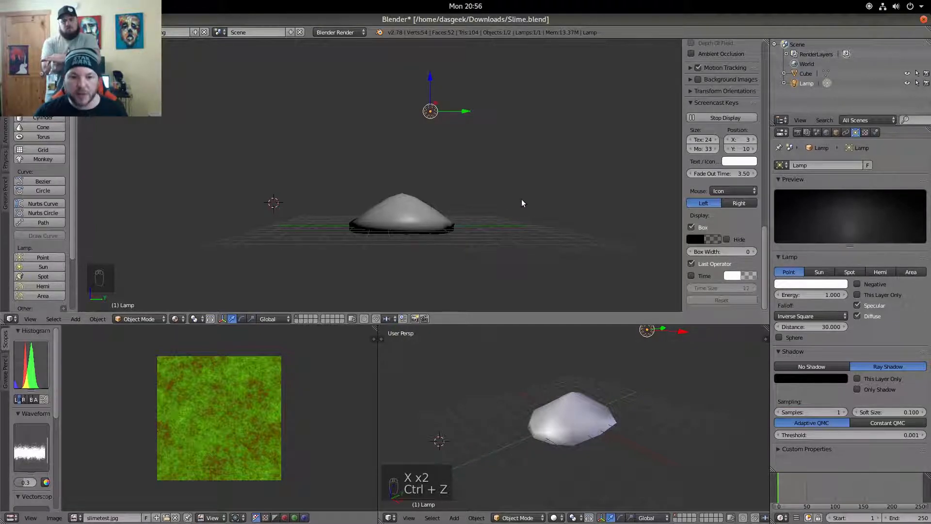
key("KP_3")
mouse_move(530, 162)
middle_mouse_down("shift")
mouse_move(556, 175)
mouse_move(535, 171)
middle_mouse_up("shift")
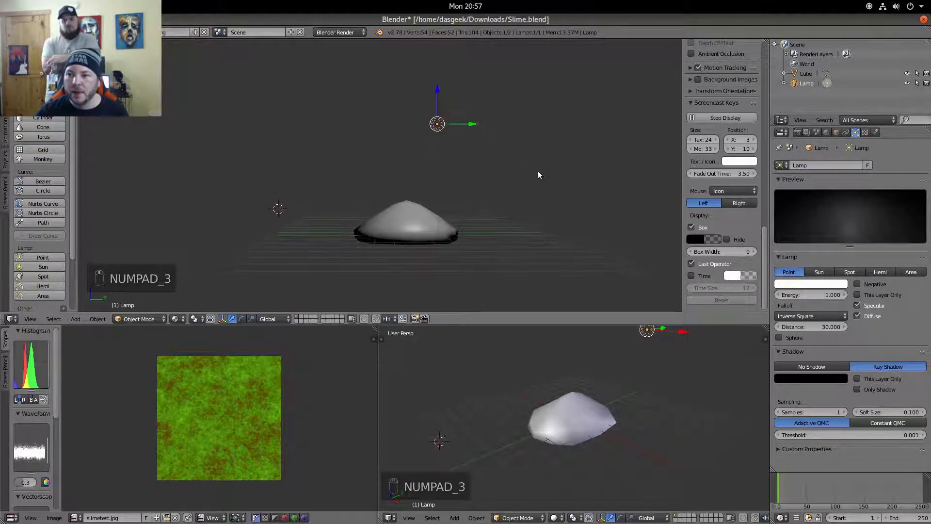
scroll(446, 241, "up", 1)
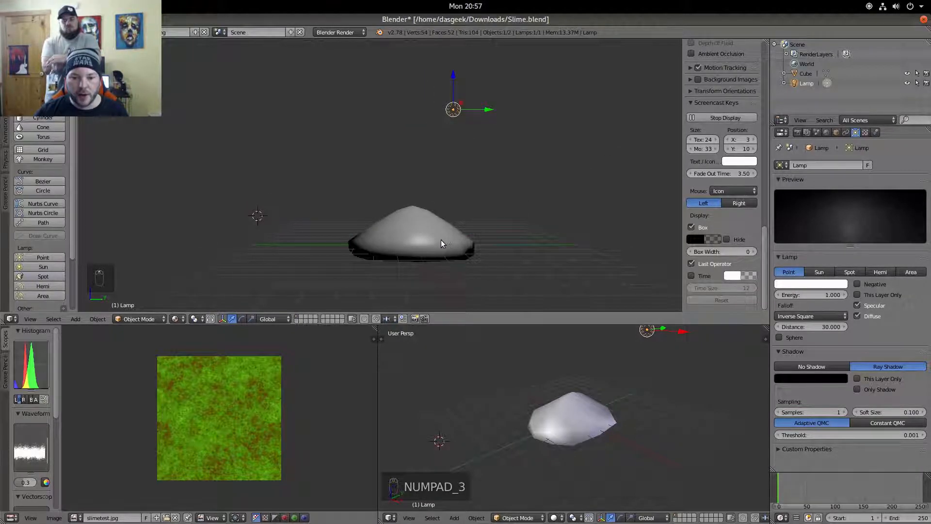
scroll(415, 214, "down", 1)
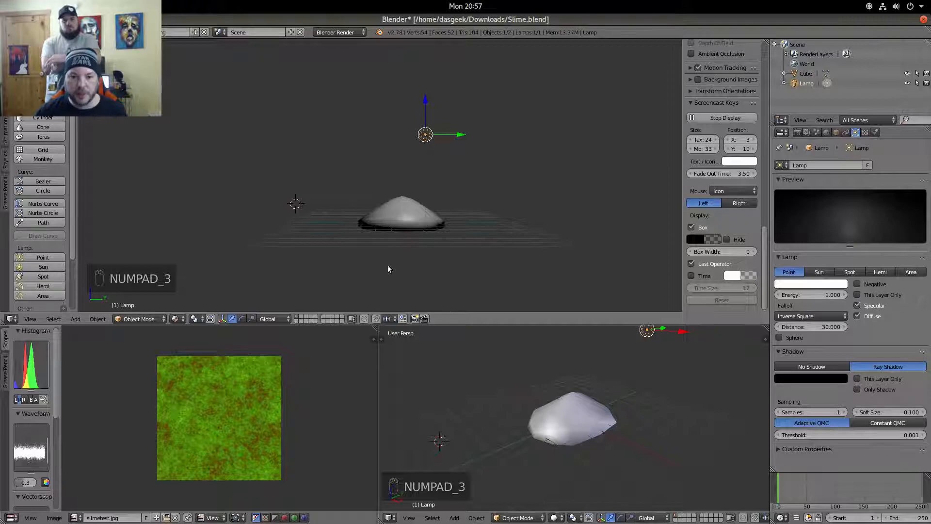
scroll(436, 245, "up", 2)
middle_click_drag(478, 246, 475, 244, "shift")
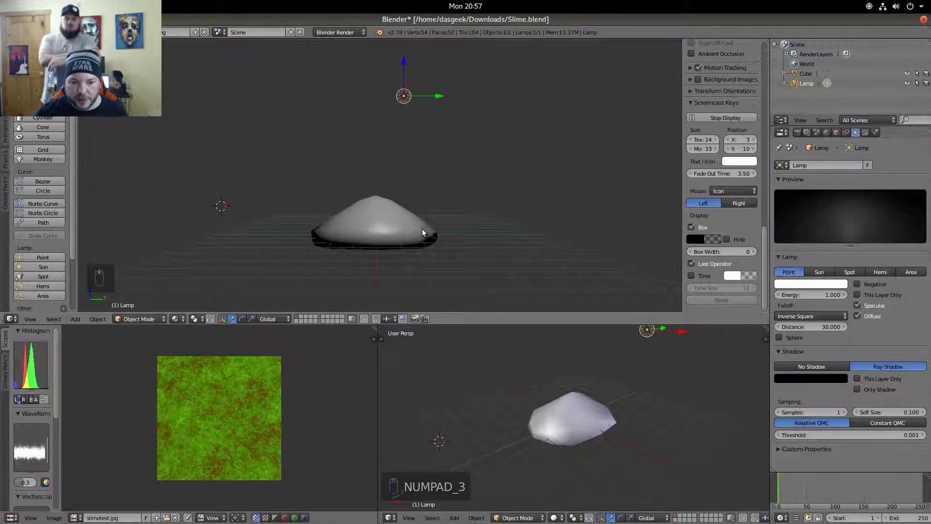
mouse_move(433, 216)
middle_mouse_down()
mouse_move(364, 245)
mouse_move(328, 245)
mouse_move(377, 243)
mouse_move(428, 217)
middle_mouse_up()
key("KP_3")
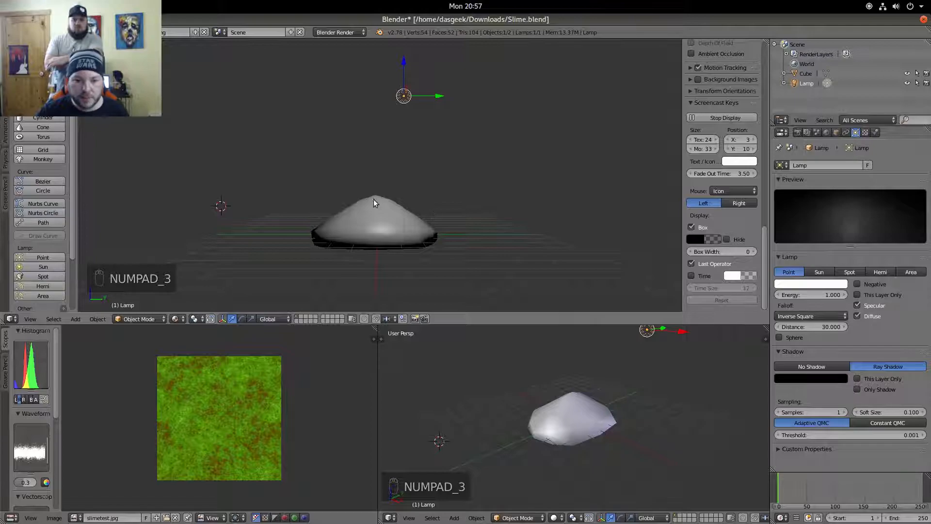
mouse_move(368, 174)
middle_mouse_down("shift")
mouse_move(401, 146)
mouse_move(372, 165)
middle_mouse_up("shift")
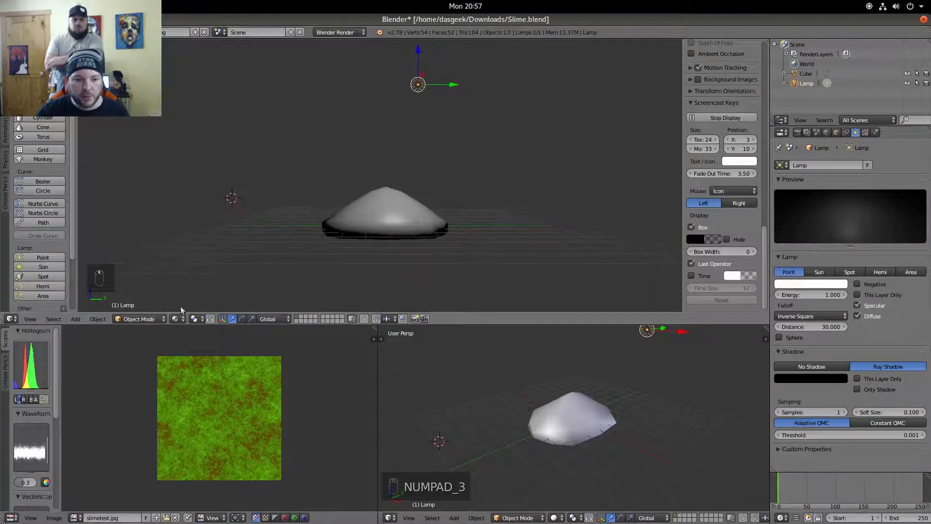
left_click(98, 319)
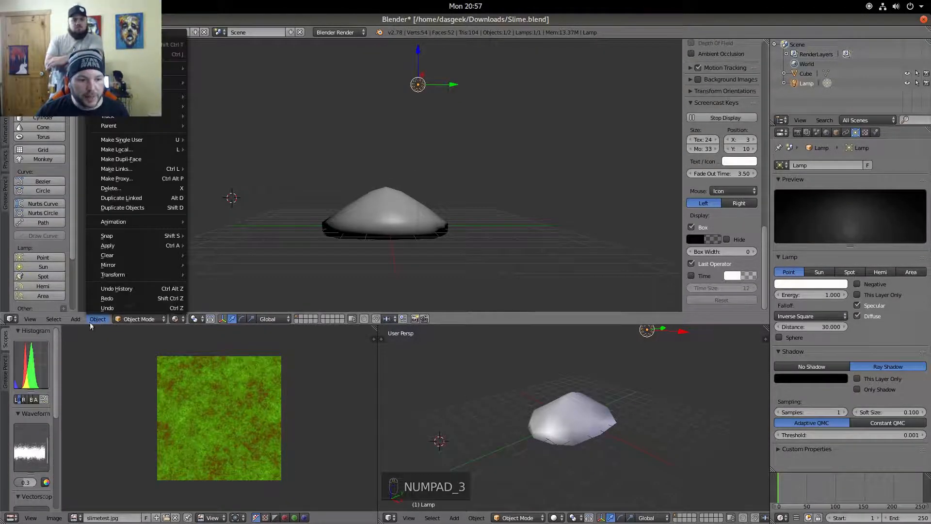
mouse_move(78, 319)
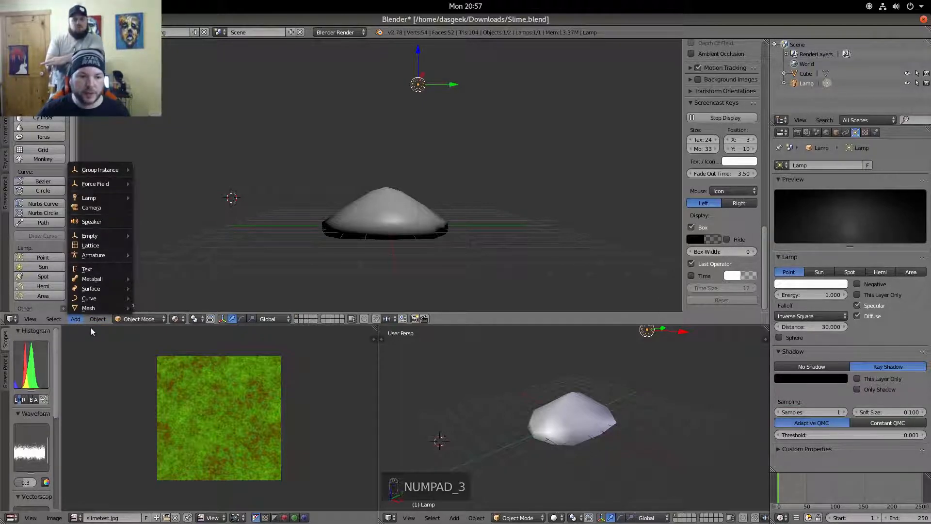
left_click(91, 327)
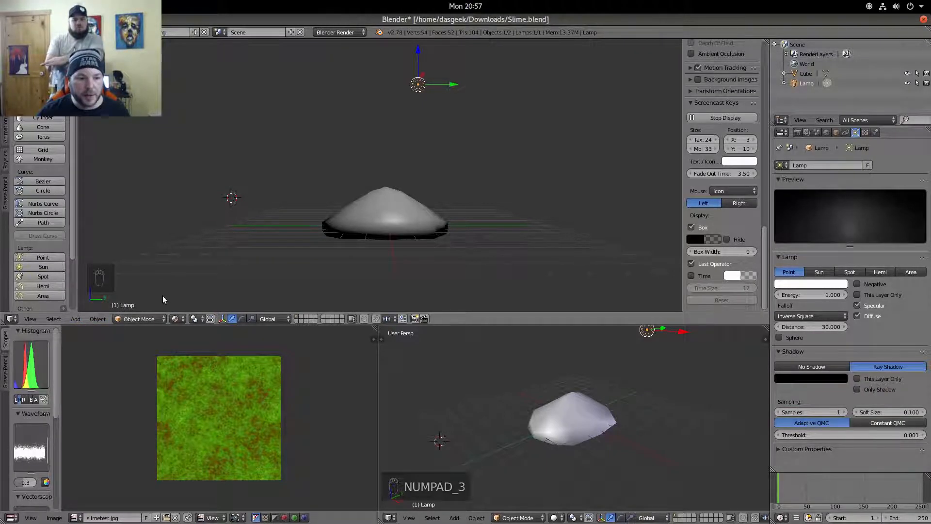
left_click(76, 319)
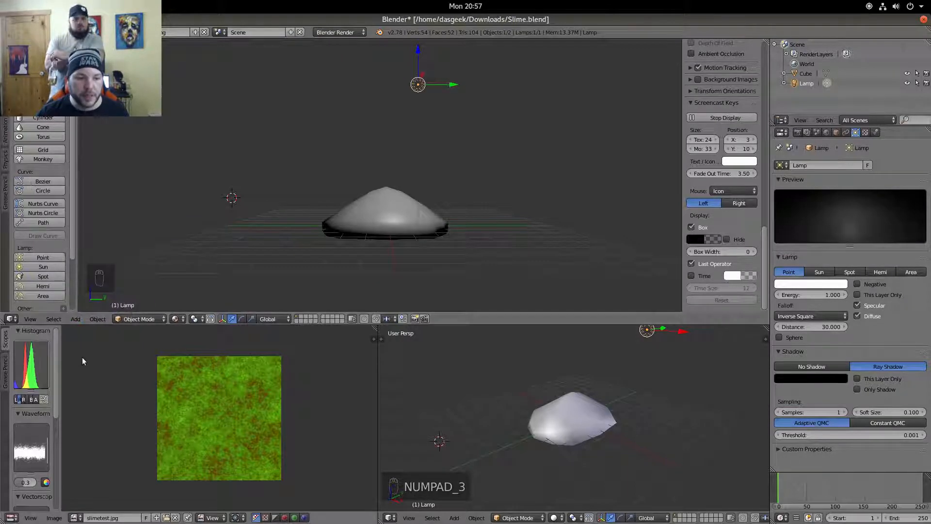
left_click(97, 319)
mouse_move(79, 319)
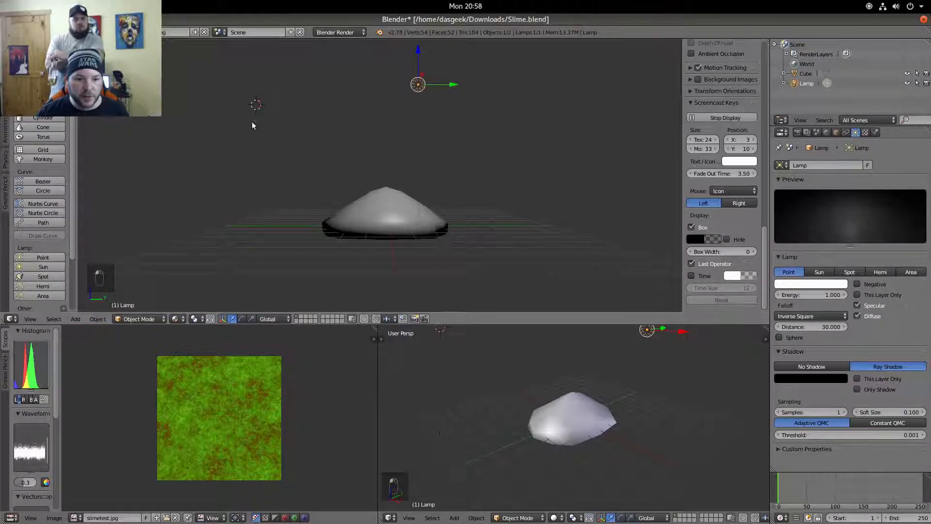
- Place the 3D cursor at several spots in the empty space beside the slime mesh
left_click(134, 143)
left_click(246, 126)
left_click(314, 113)
left_click(263, 156)
left_click(211, 196)
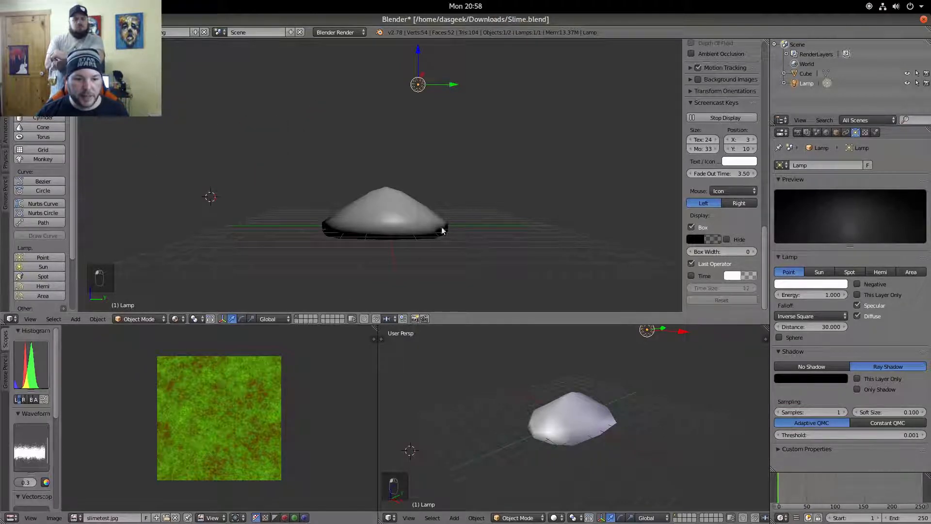
- Snap the 3D cursor to the center of the scene
left_click(96, 319)
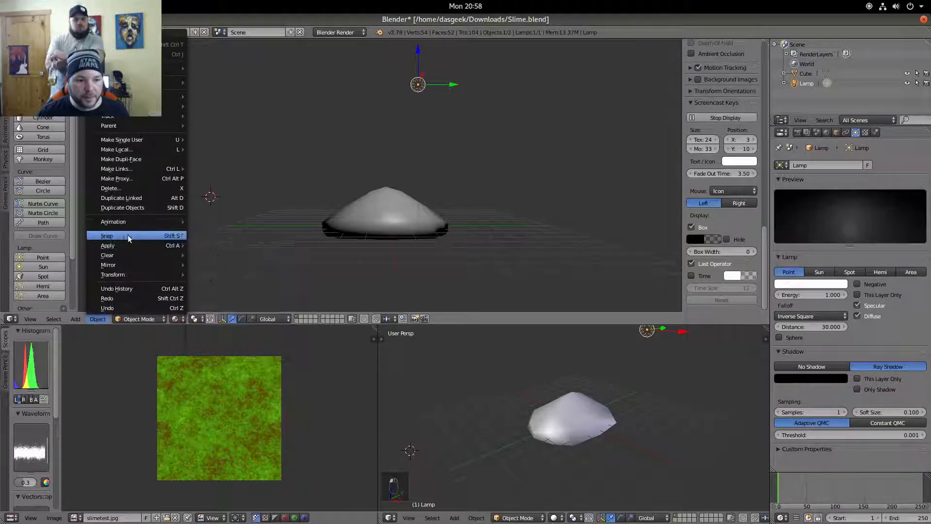
mouse_move(121, 235)
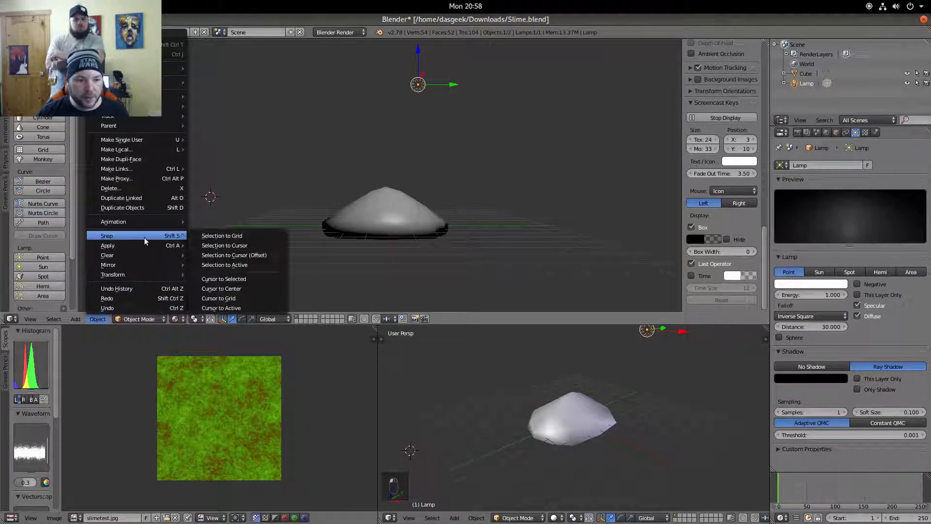
left_click(234, 289)
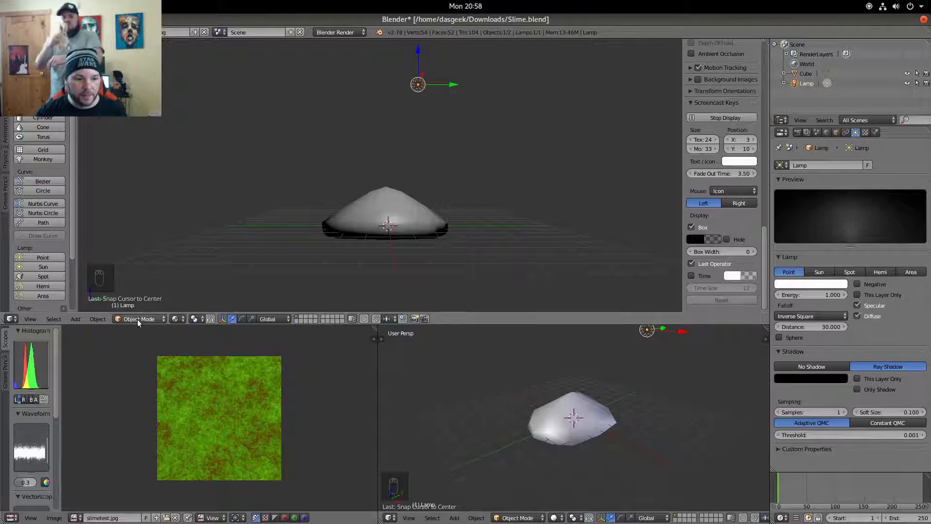
- Select the slime mesh and switch it into Edit Mode and back to Object Mode
right_click(381, 238)
key("Tab")
key("Tab")
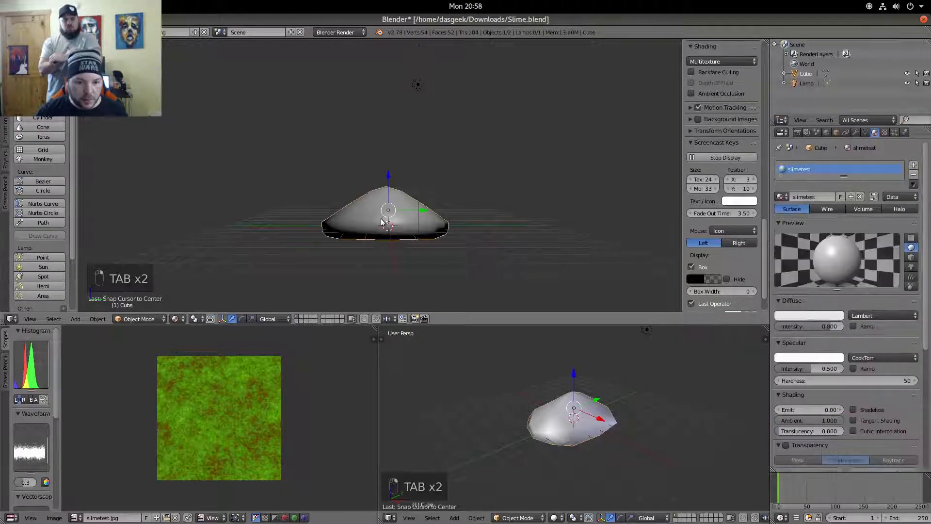
- Enter Edit Mode on the slime mesh and return to Object Mode
left_click(139, 319)
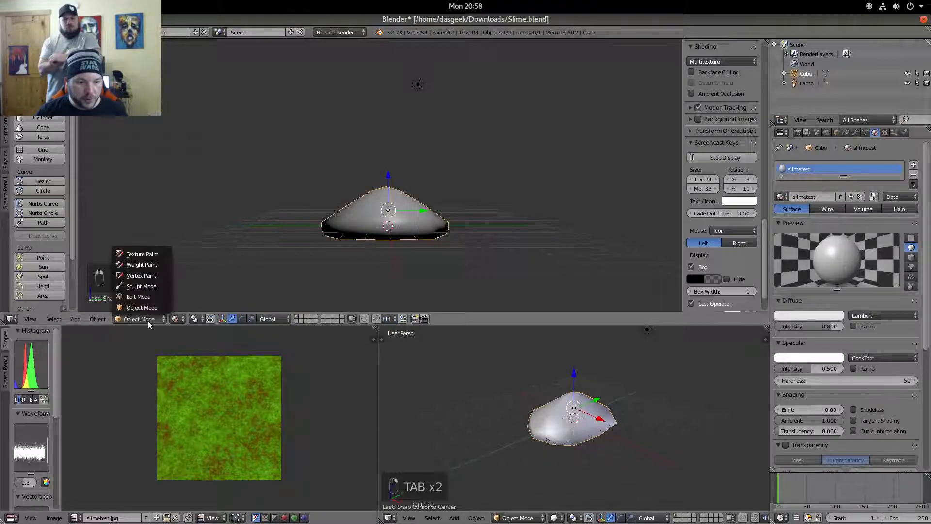
left_click(139, 296)
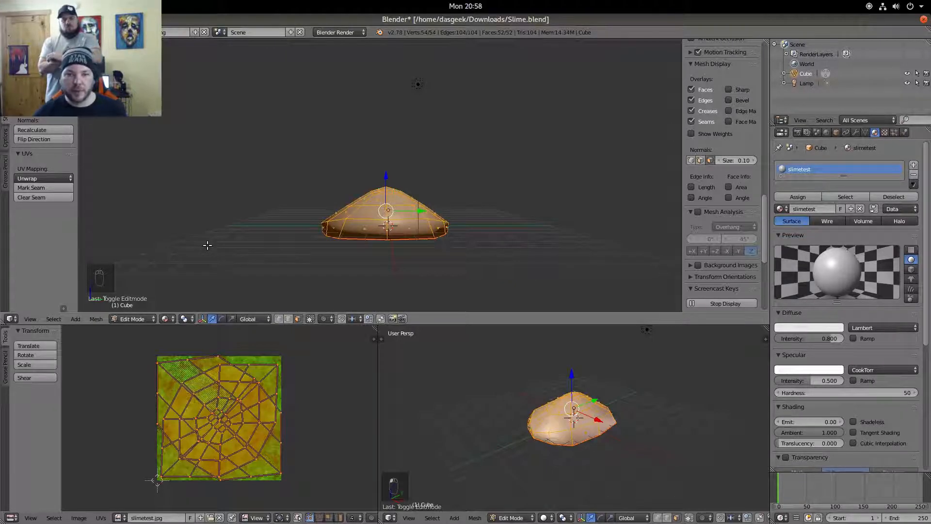
key("Tab")
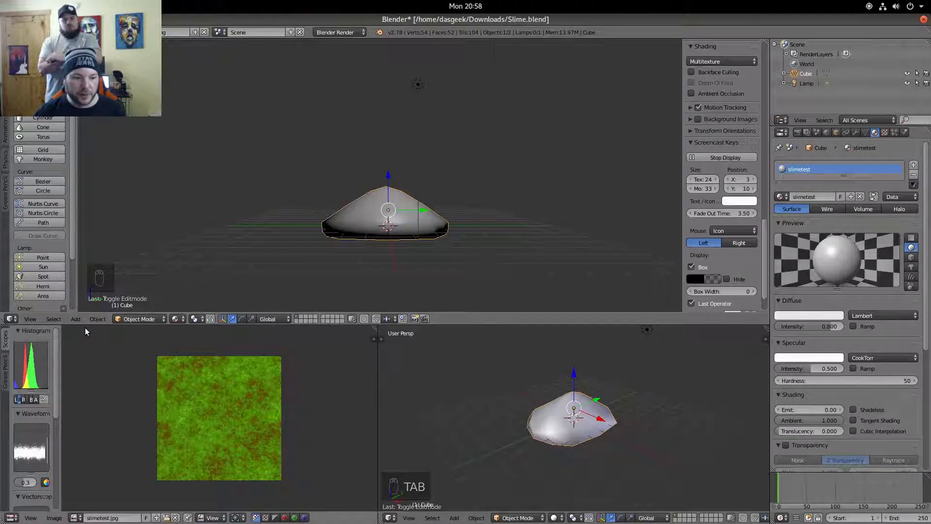
- Add a Plain Axes empty at the 3D cursor in the scene center and try out moving it
left_click(76, 319)
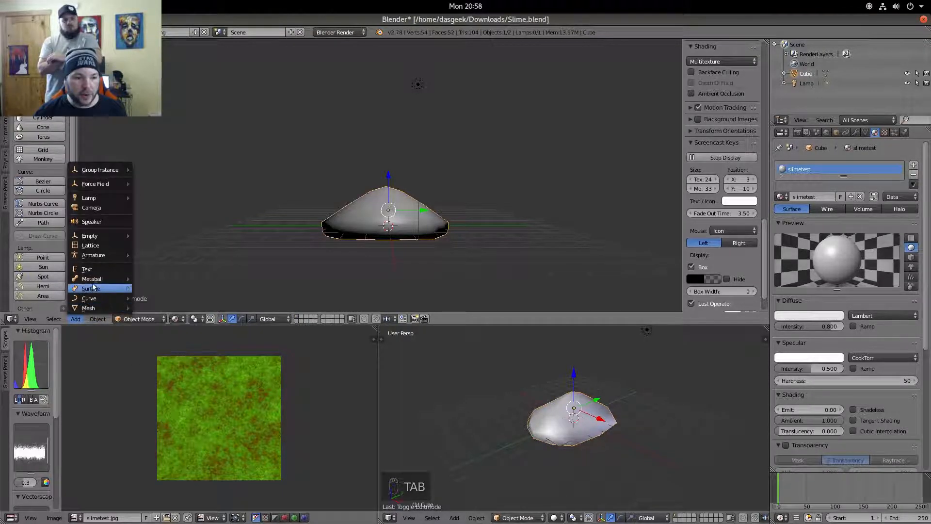
mouse_move(103, 235)
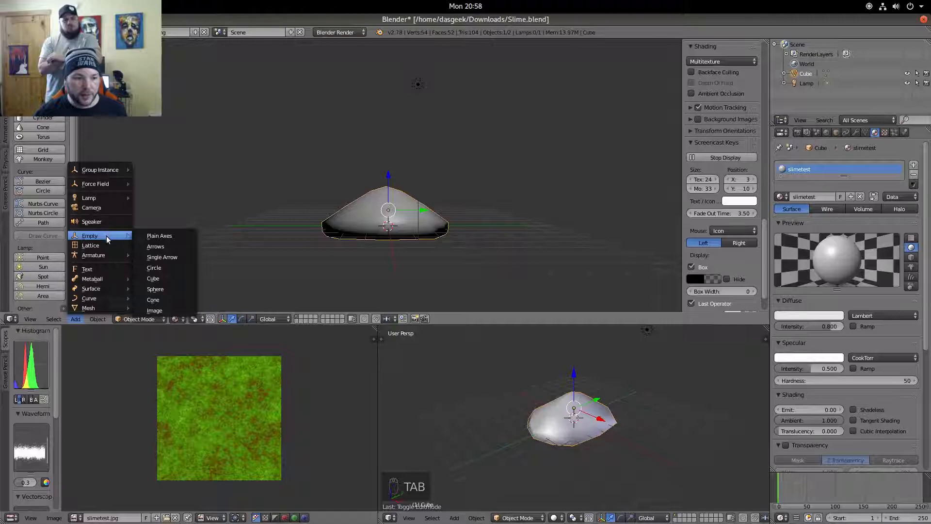
left_click(158, 237)
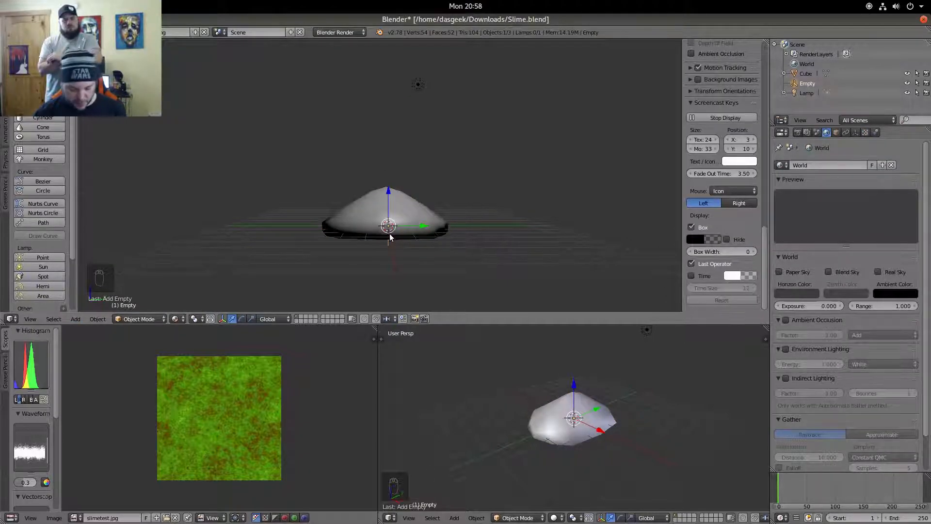
key("g")
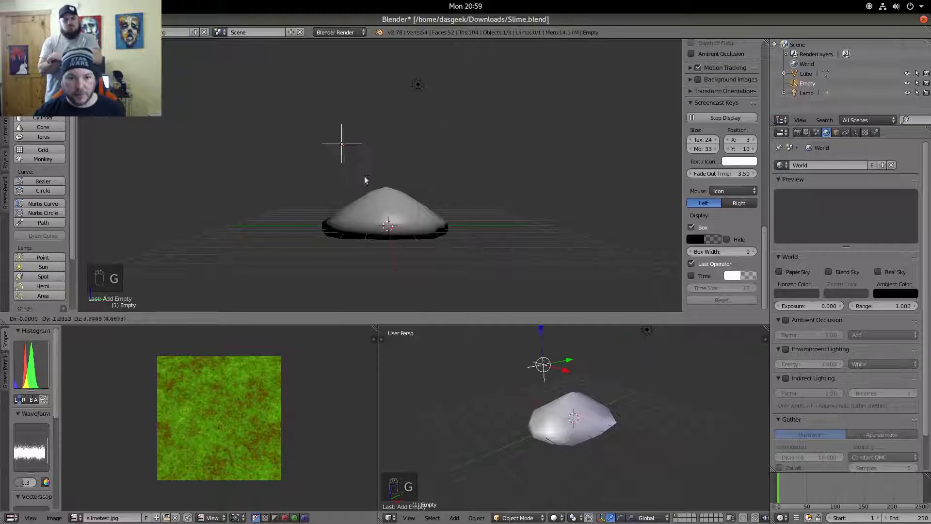
right_click(351, 142)
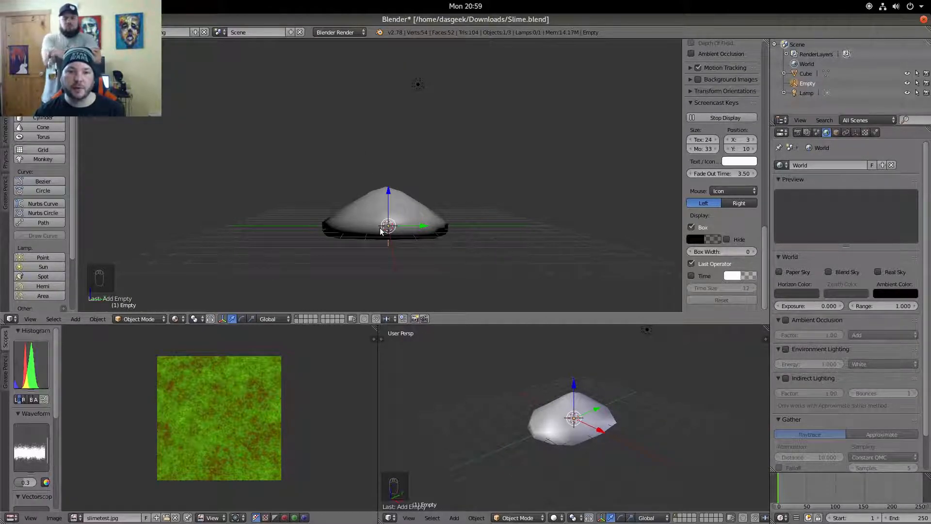
- Rename the new empty as MOUNTPOINT in its object properties
left_click(835, 133)
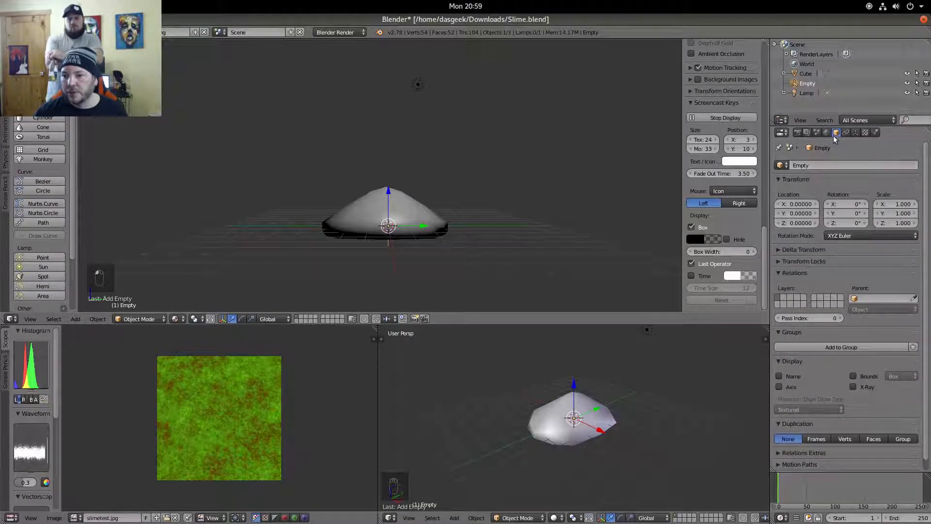
left_click(805, 168)
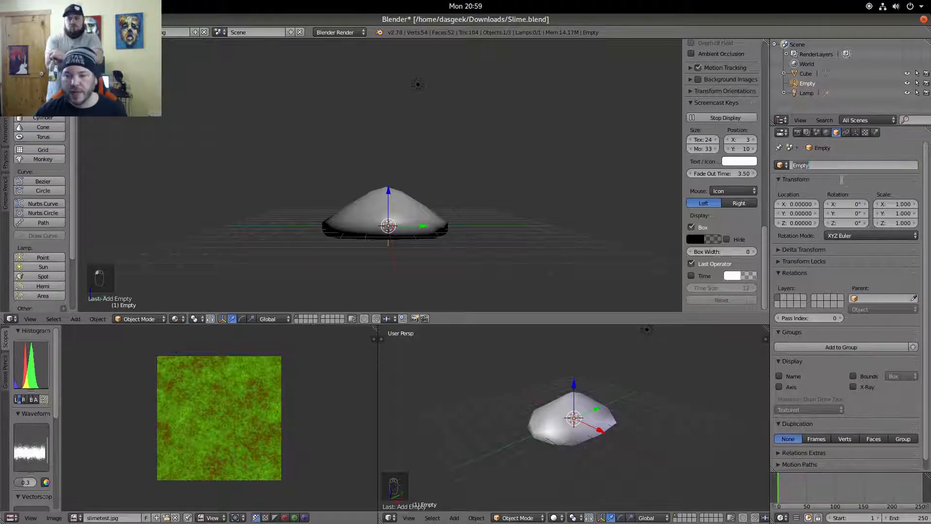
type("MOUNTPOINT")
key("Return")
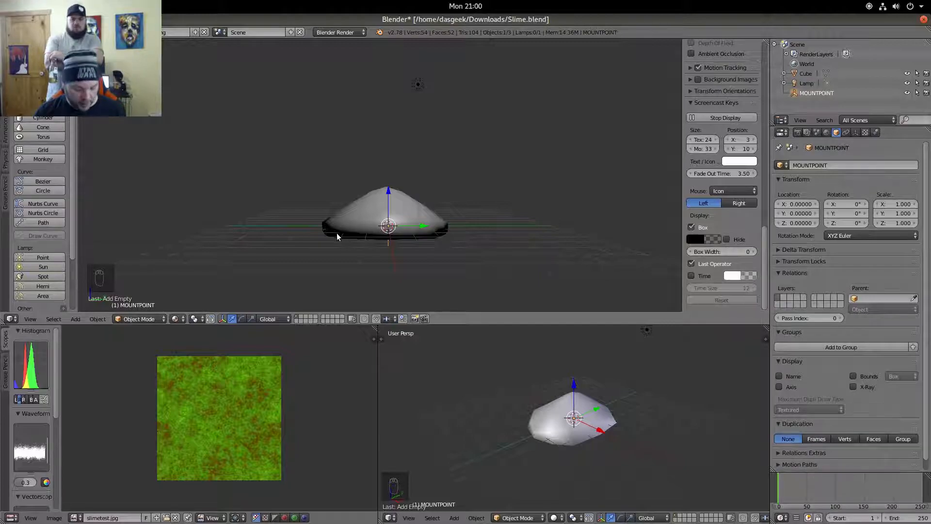
- Duplicate the MOUNTPOINT empty as mount0 and move the copy to the slime's edge, at about Y 2.58 and Z 0.53
key("shift+d")
left_click(259, 272)
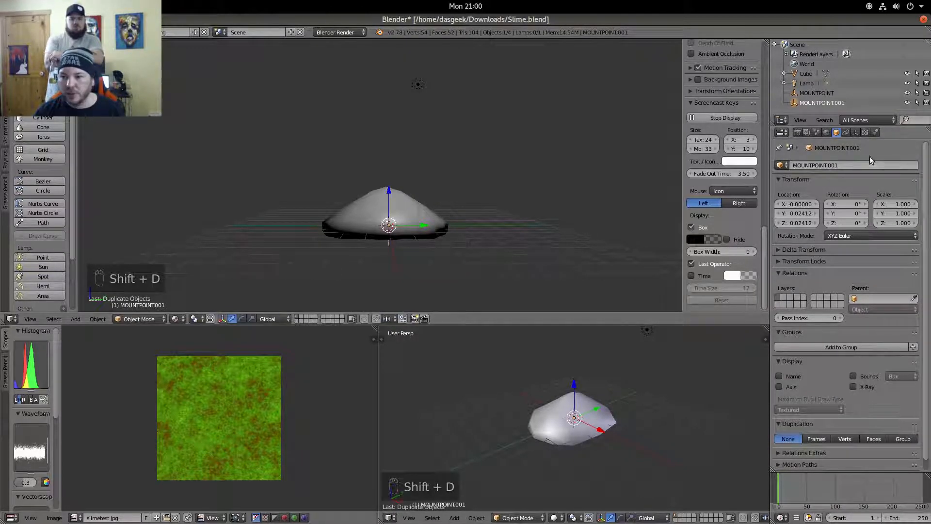
left_click(822, 167)
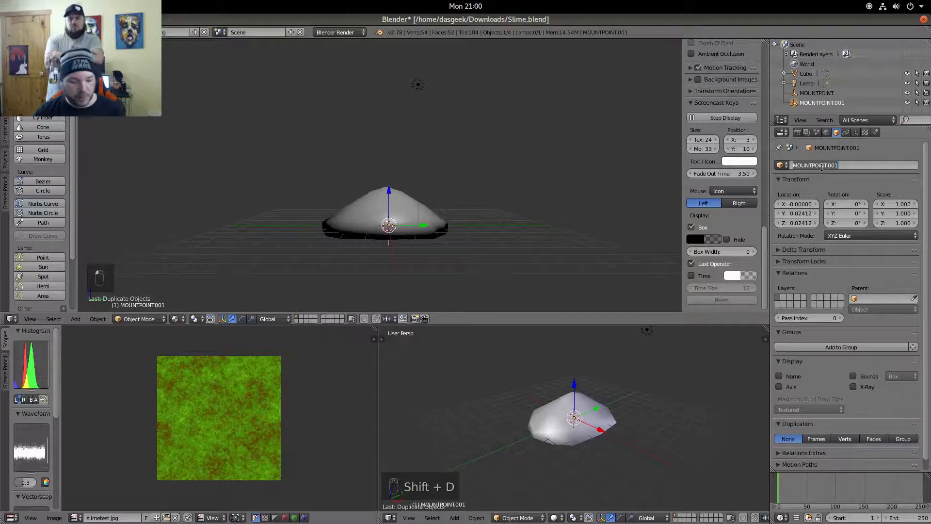
key("BackSpace")
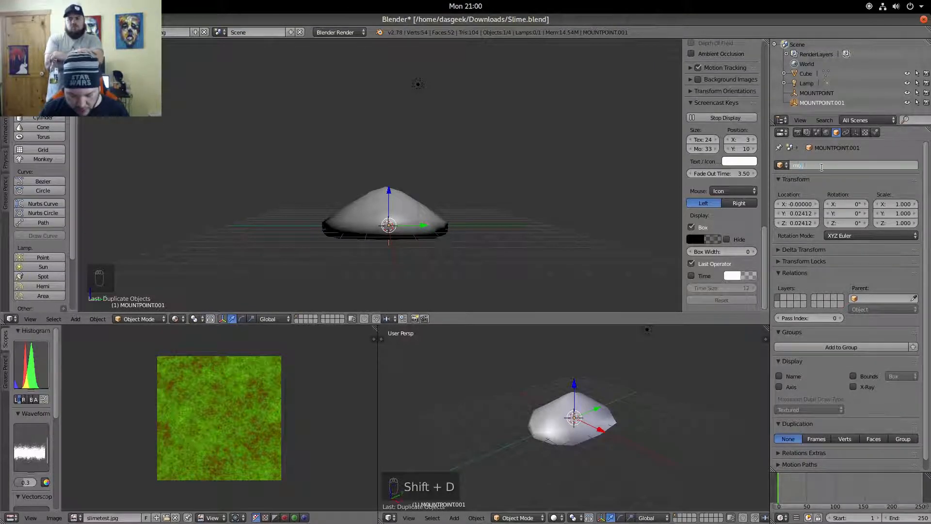
type("mount0")
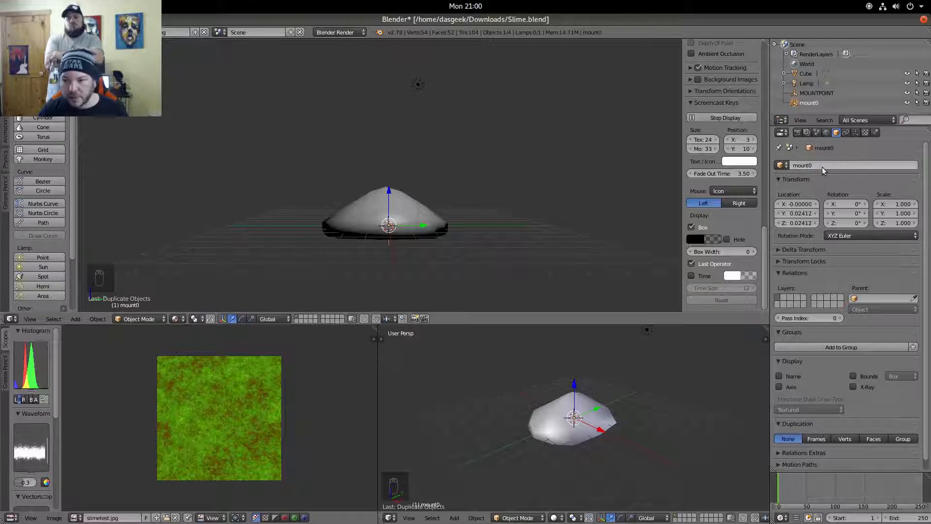
key("Return")
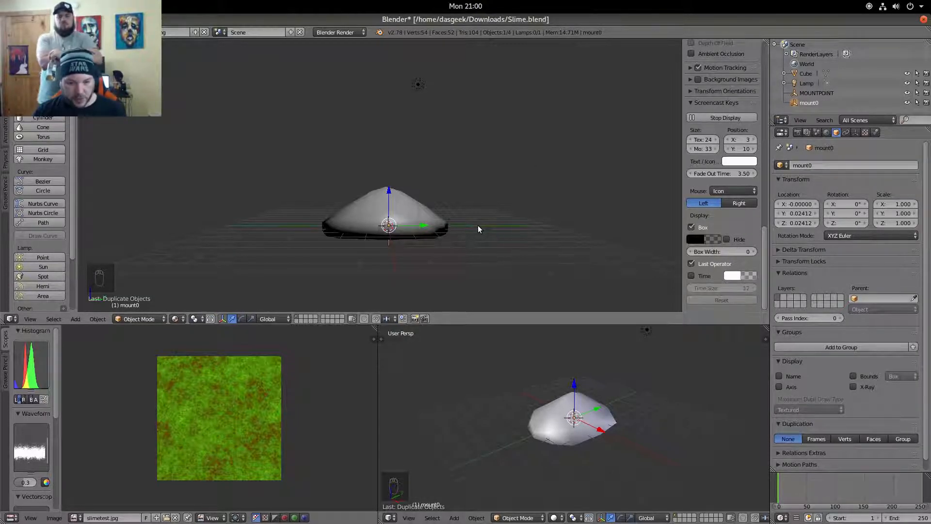
key("g")
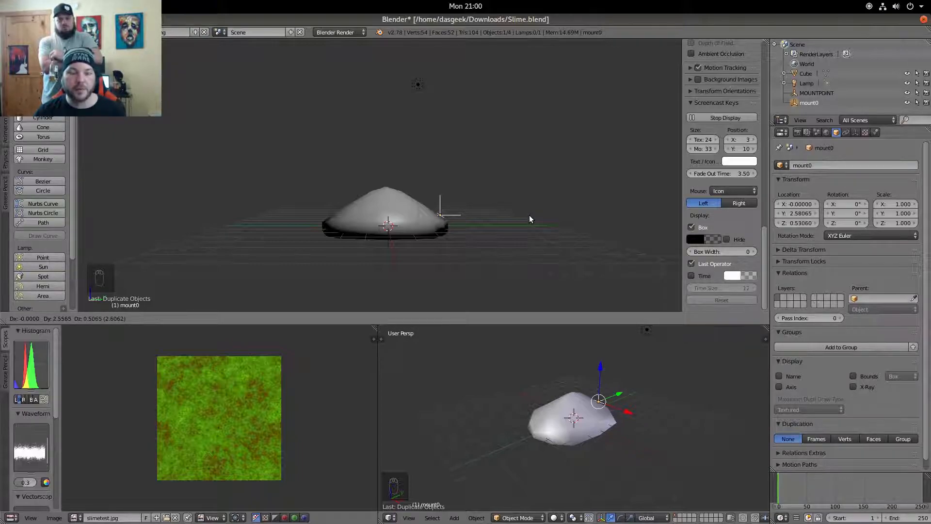
left_click(528, 214)
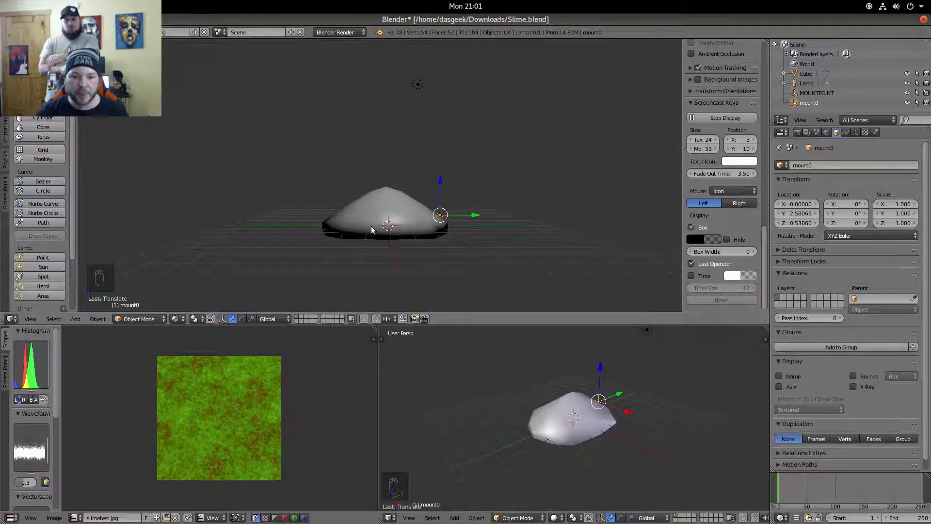
- Duplicate the MOUNTPOINT empty in place and name the copy base01
left_click(817, 94)
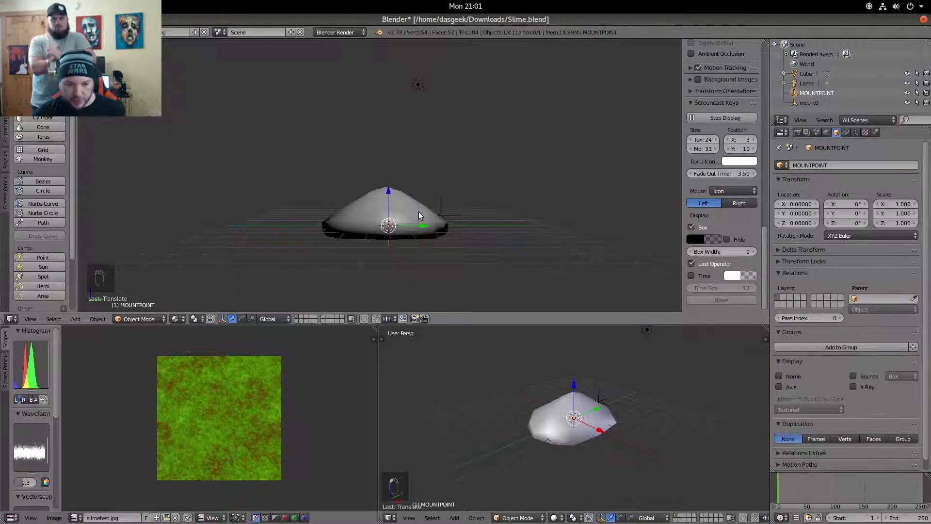
key("shift+d")
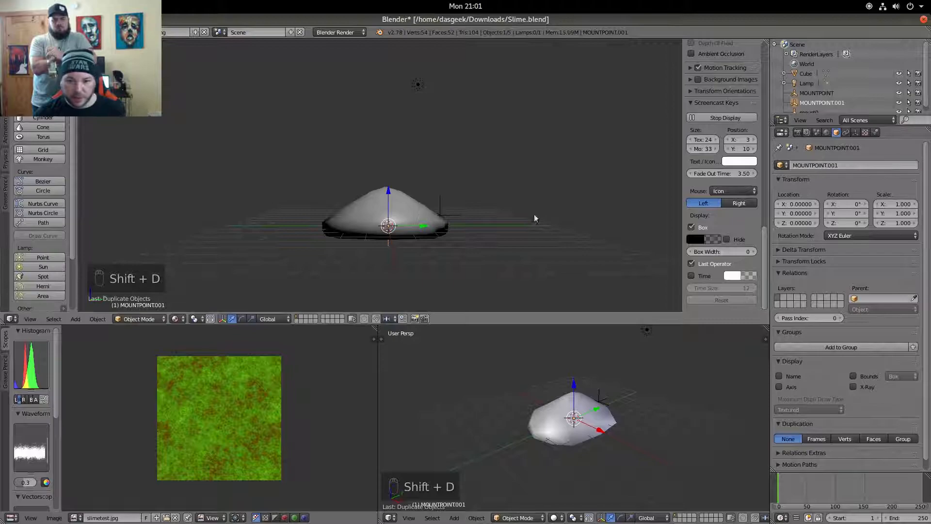
left_click(838, 165)
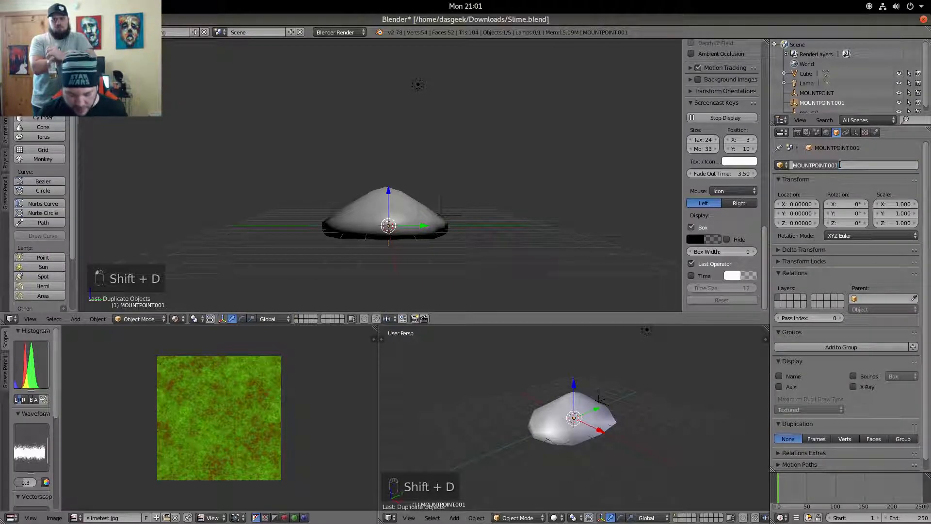
type("Bas")
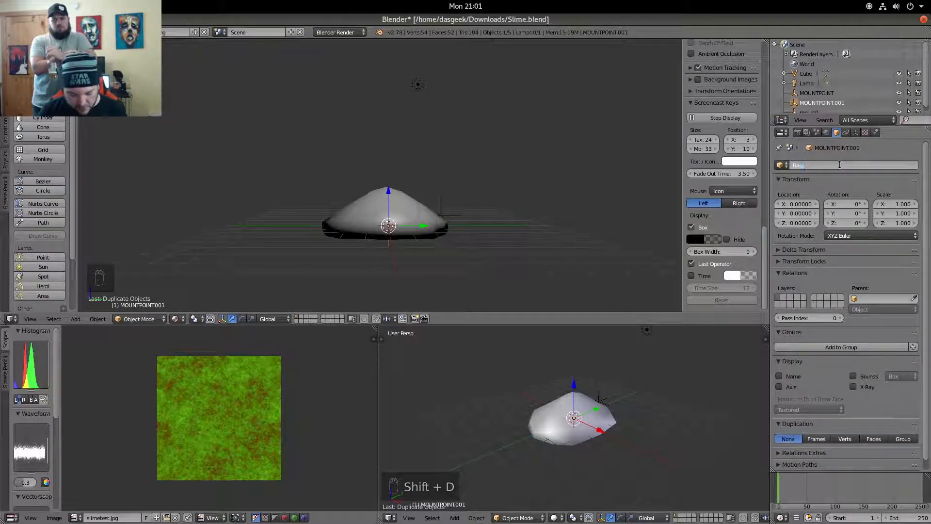
key("BackSpace")
key("BackSpace")
key("BackSpace")
key("BackSpace")
type("e01")
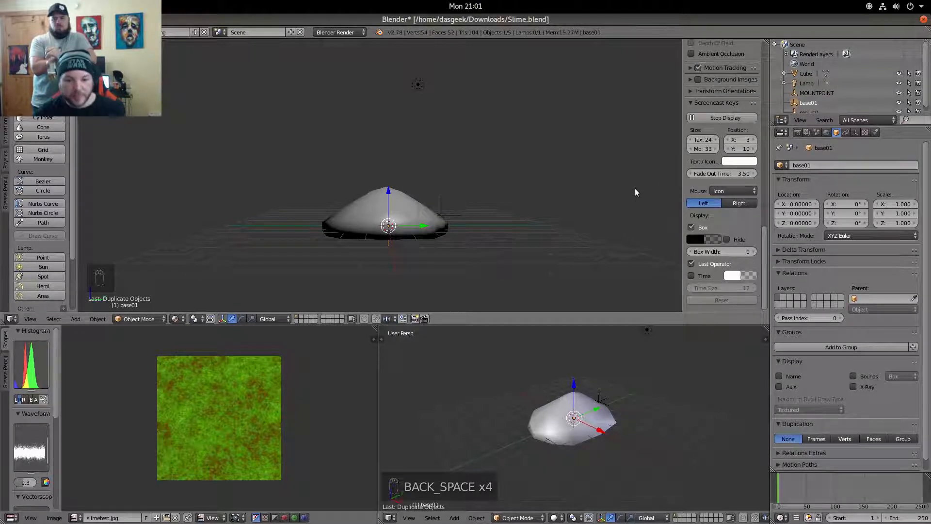
- Duplicate the base01 empty in place and name the copy start01
key("shift+d")
left_click(827, 165)
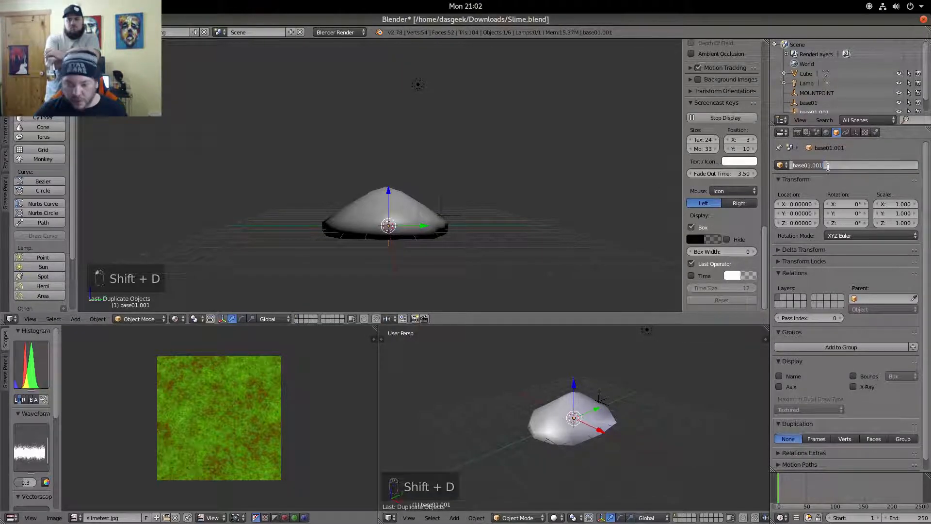
type("star")
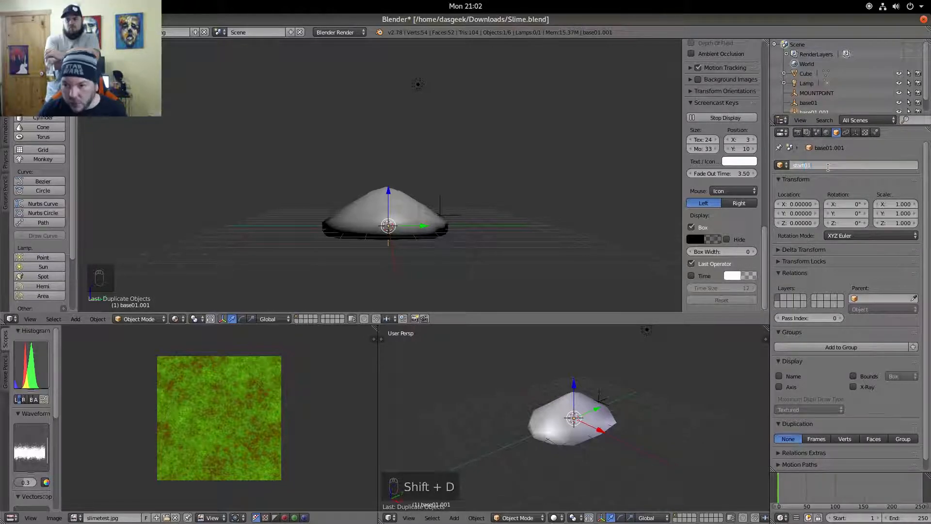
type("t01")
key("Return")
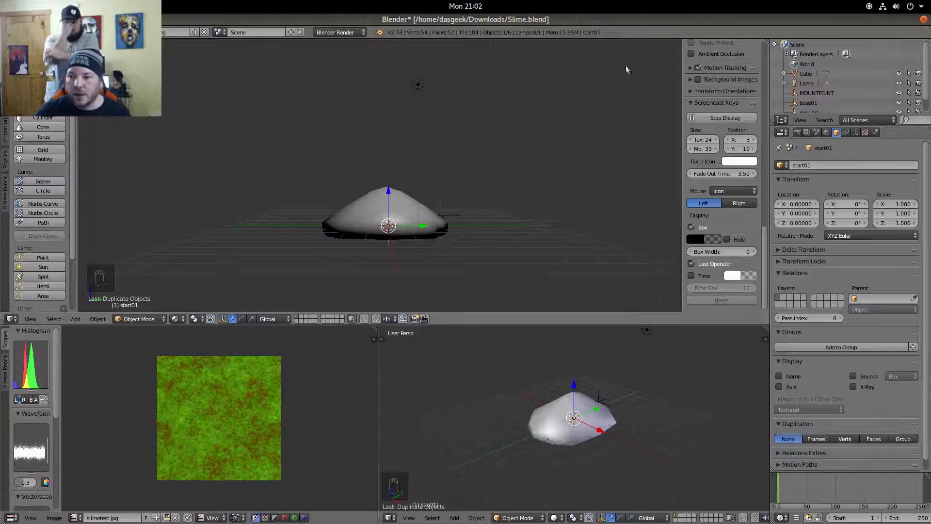
- Set base01 as the parent object of the start01 empty
scroll(820, 104, "down", 1)
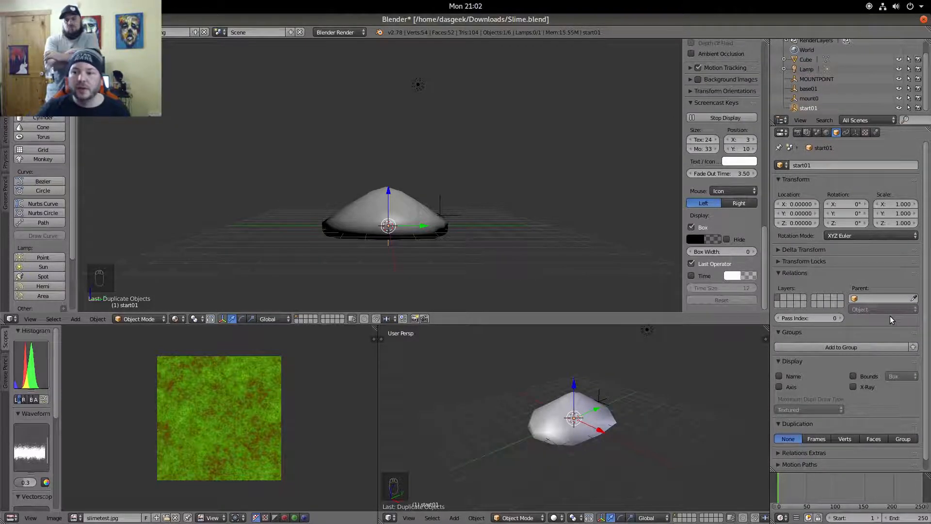
left_click(865, 298)
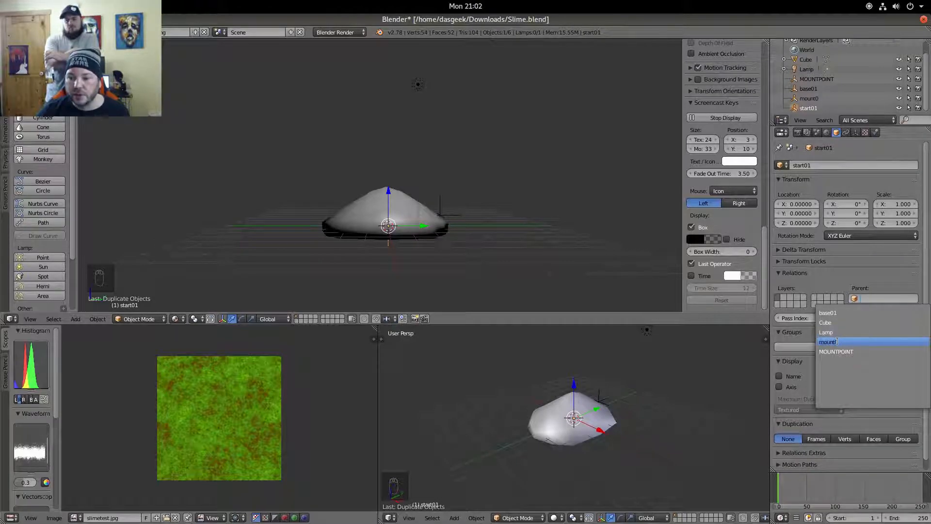
left_click(839, 313)
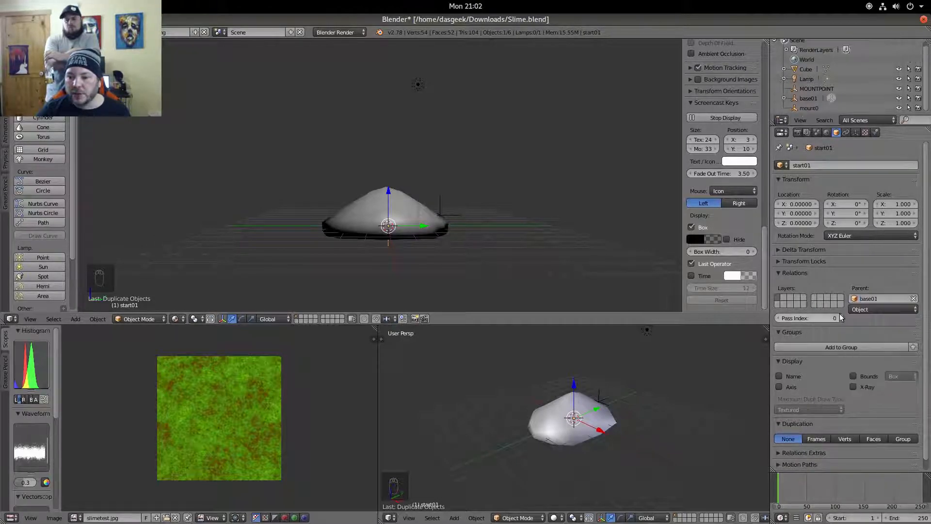
- Select the mount0 empty and set its parent object to base01
left_click(810, 89)
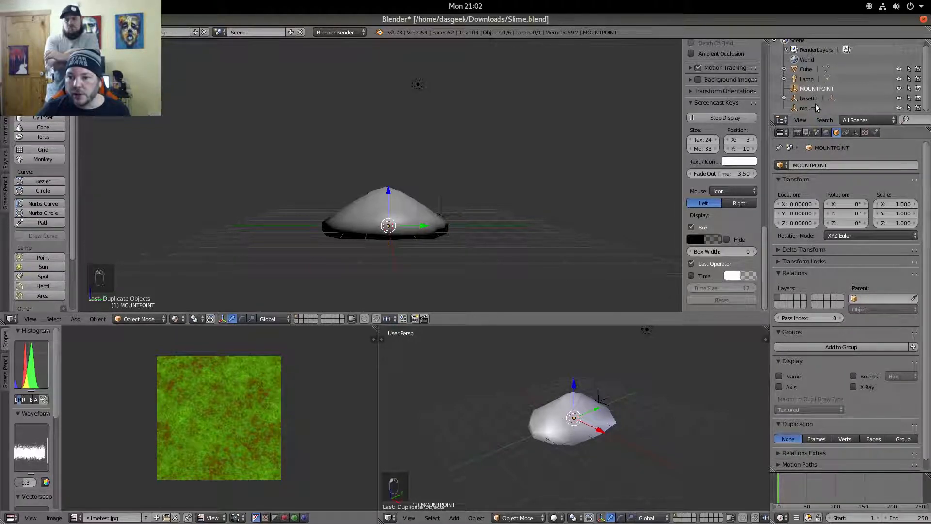
left_click(810, 108)
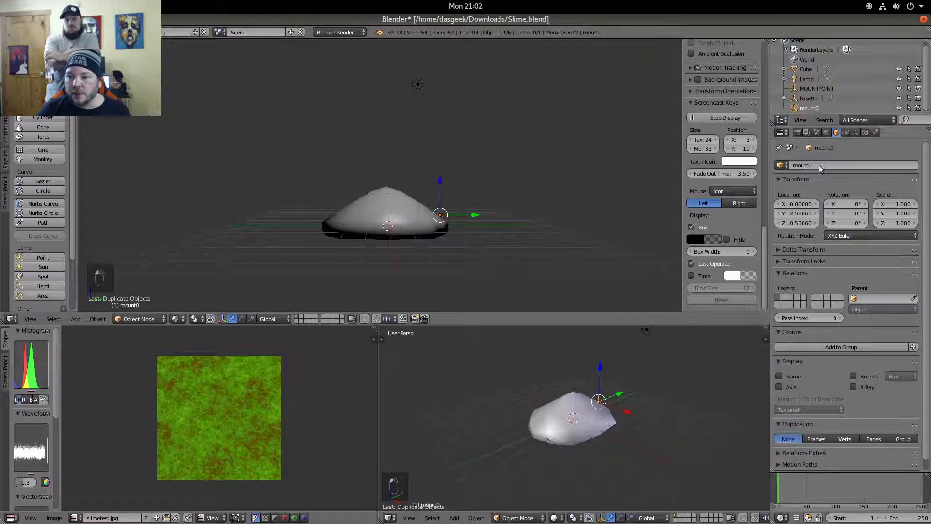
left_click(868, 298)
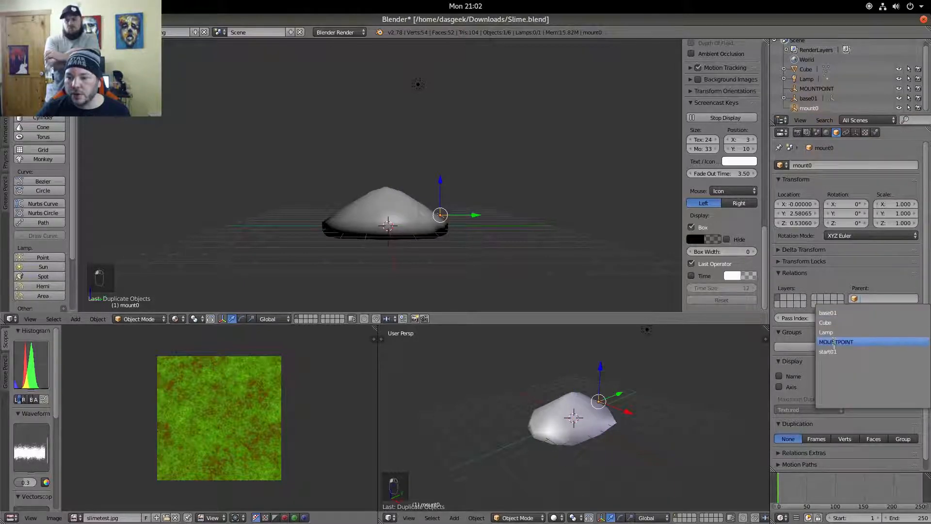
left_click(833, 315)
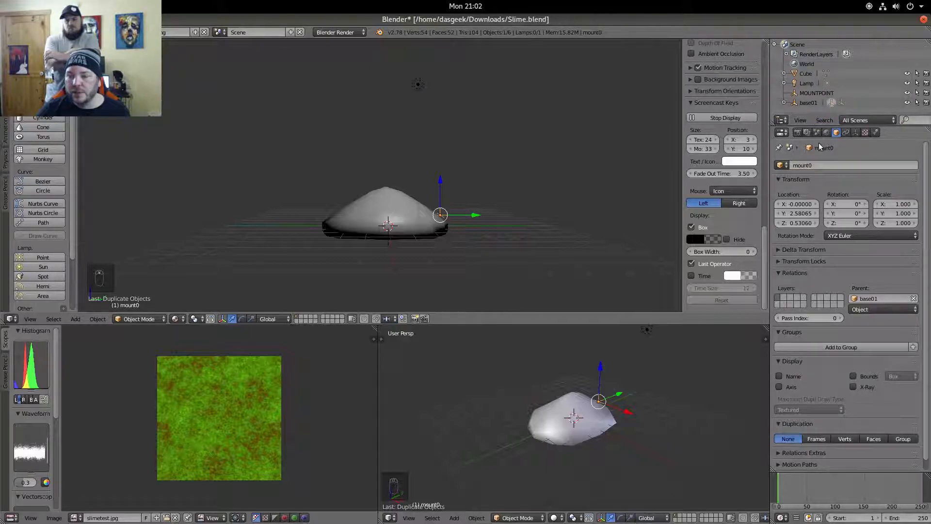
- Select the MOUNTPOINT empty and set its parent object to base01
left_click(817, 93)
left_click(868, 299)
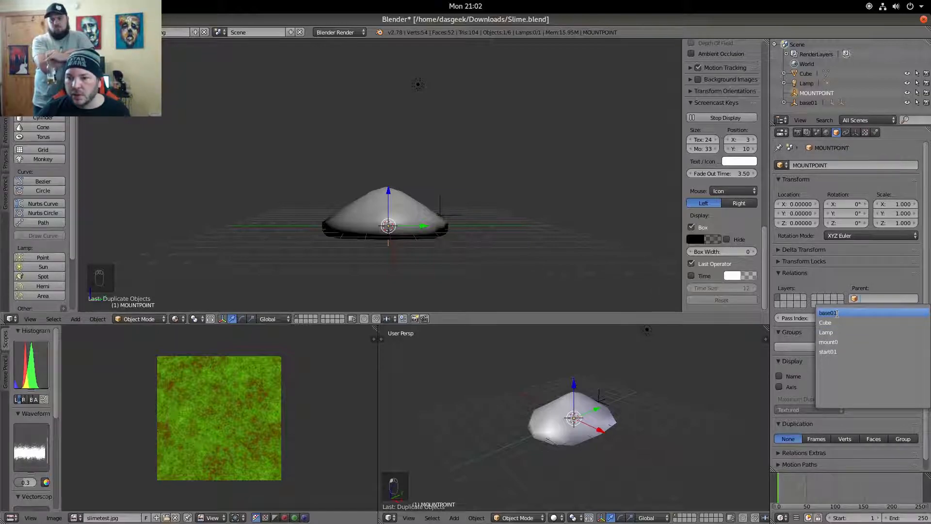
left_click(836, 313)
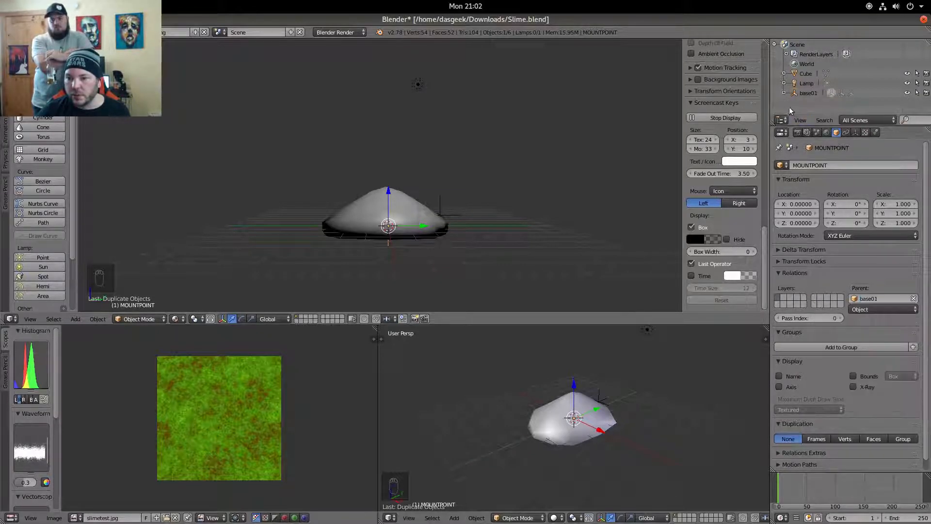
- Select the slime mesh named Cube and rename it Bob
left_click(784, 93)
scroll(807, 82, "down", 2)
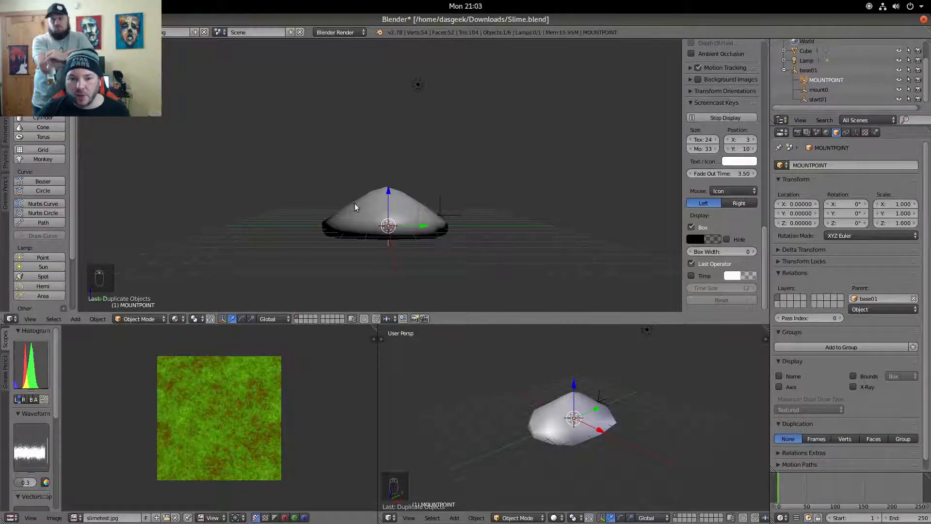
left_click(802, 51)
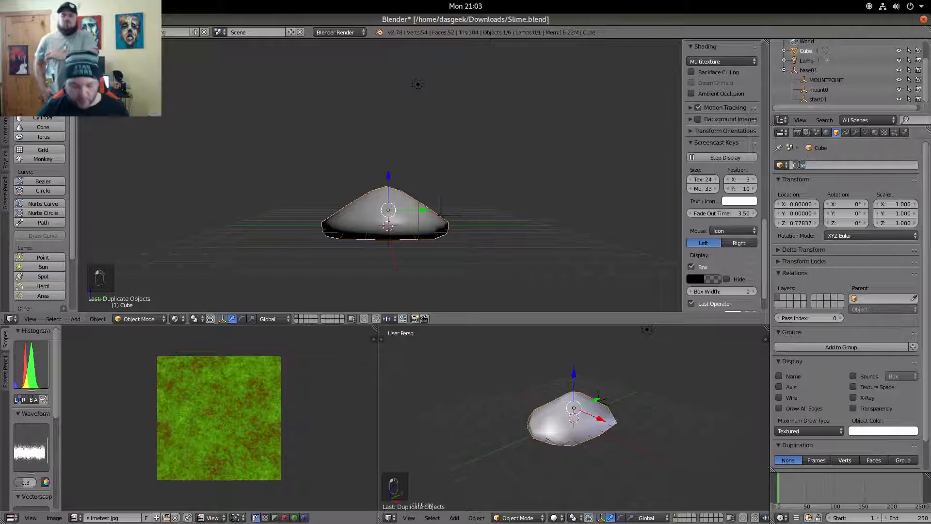
type("S")
key("BackSpace")
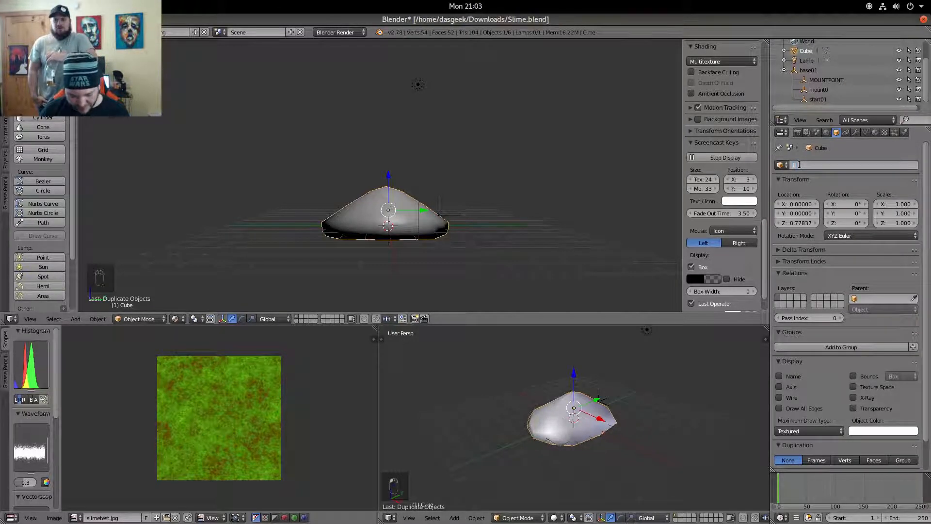
type("Bob")
key("Return")
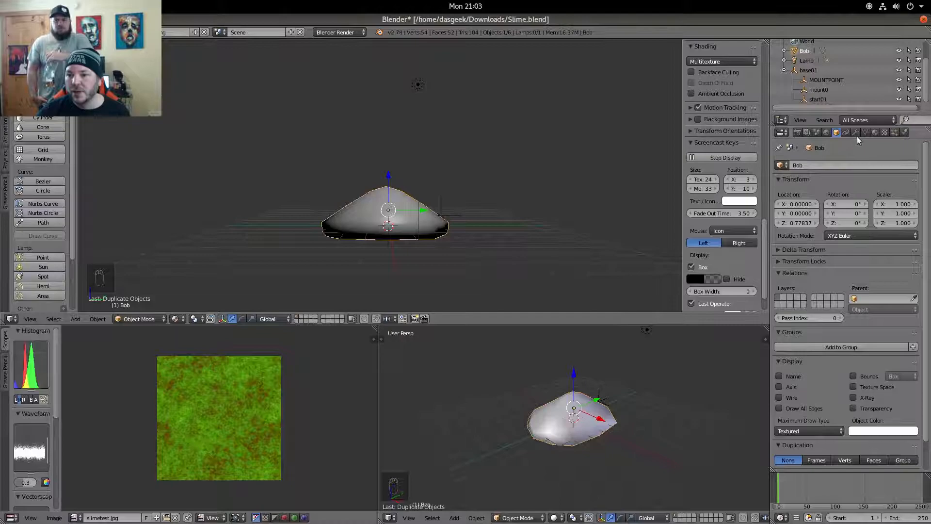
- Set start01 as the parent object of the Bob mesh and expand start01 in the object hierarchy
left_click(868, 299)
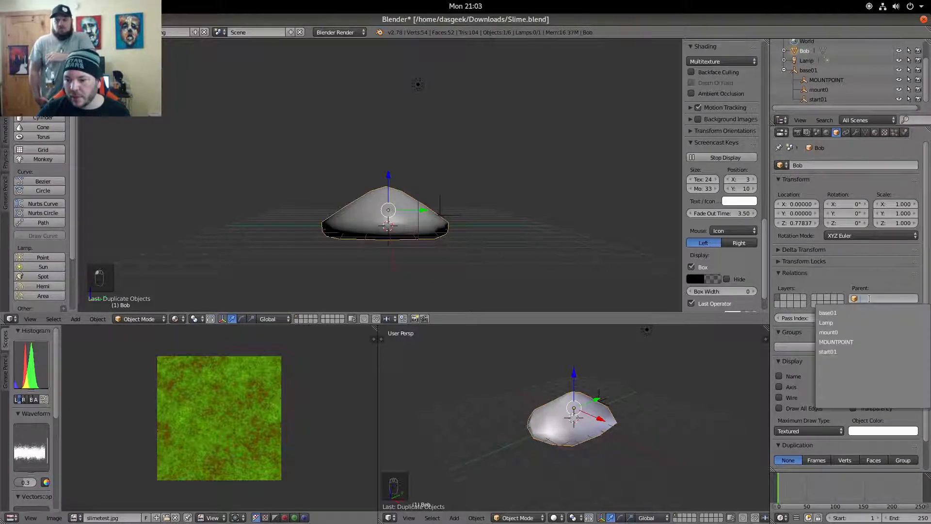
left_click(837, 352)
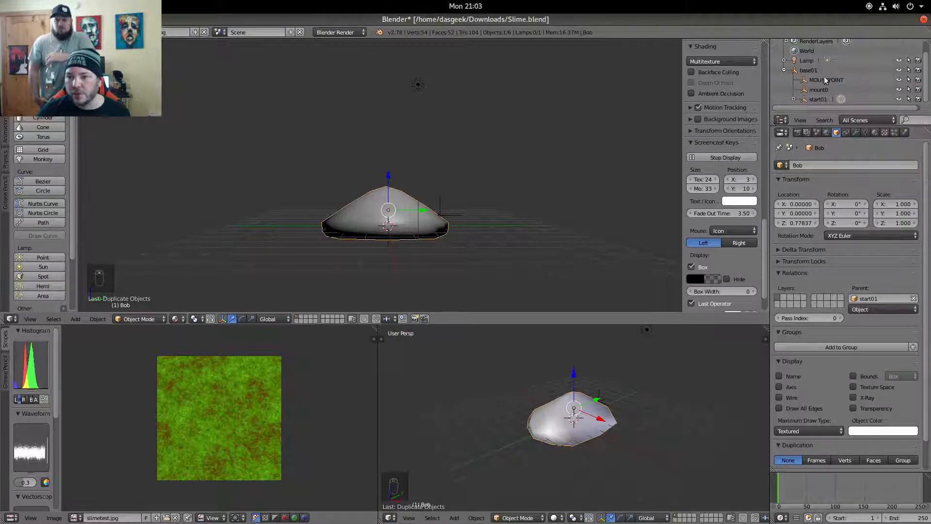
left_click(793, 99)
scroll(831, 76, "down", 1)
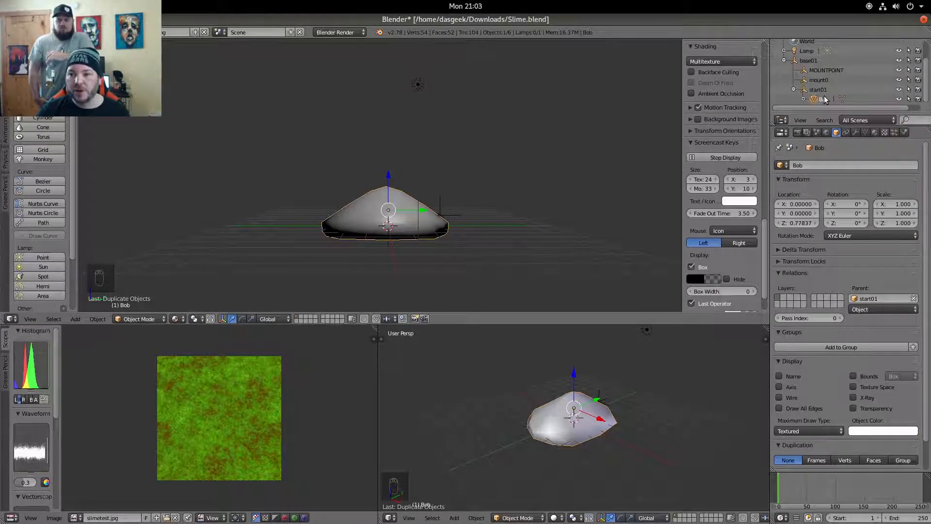
scroll(812, 87, "up", 2)
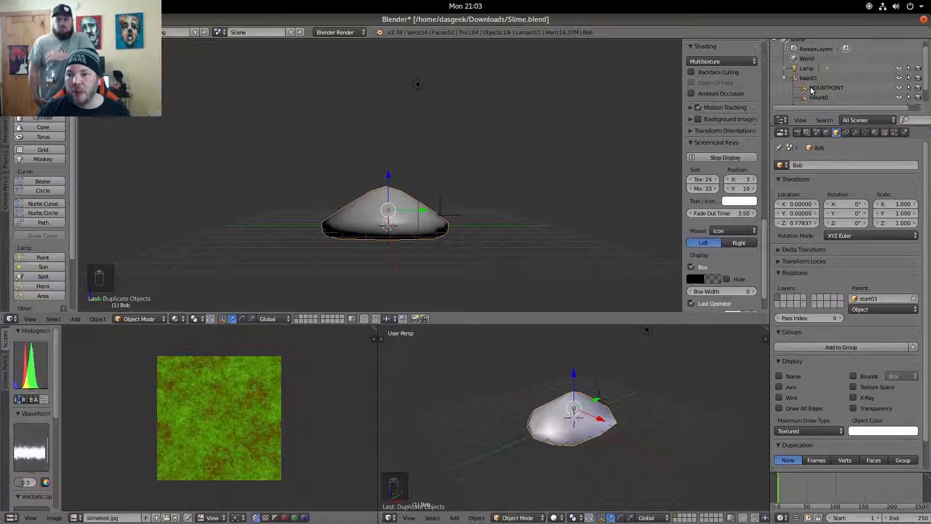
scroll(813, 90, "down", 2)
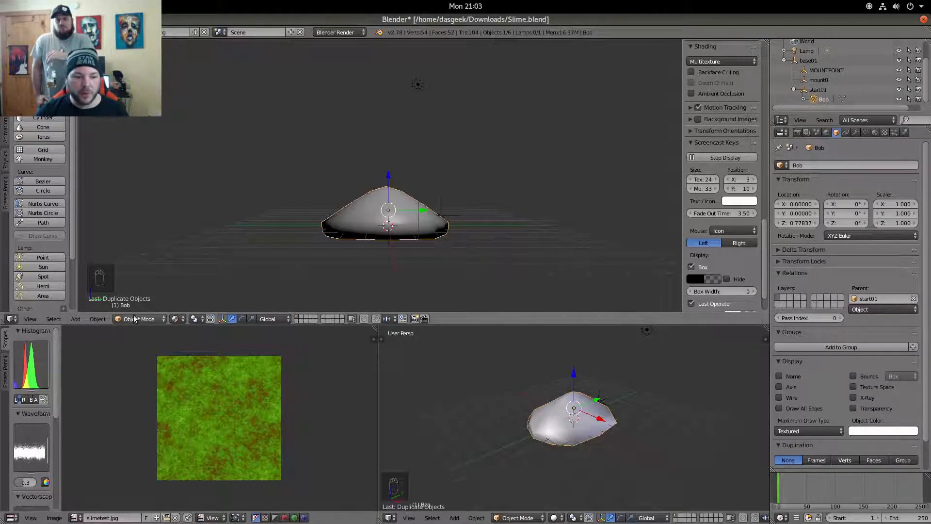
left_click(817, 80)
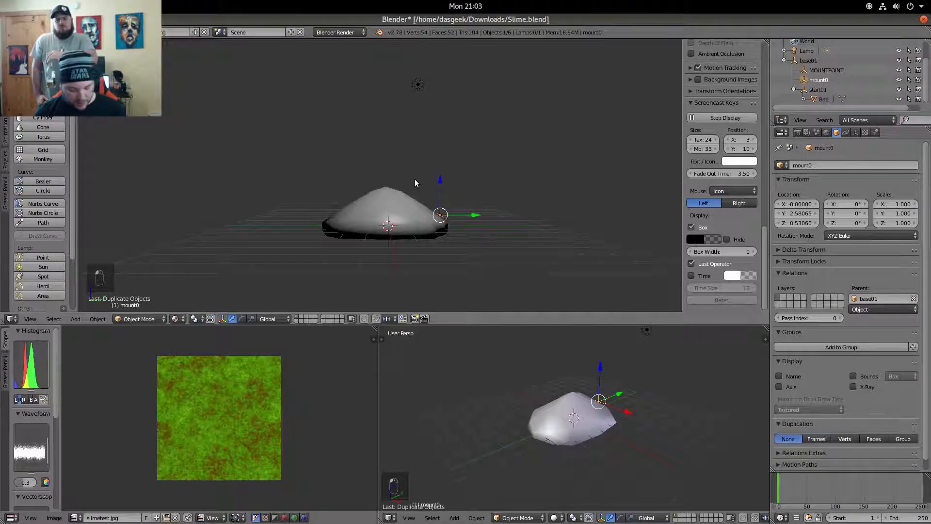
key("shift+d")
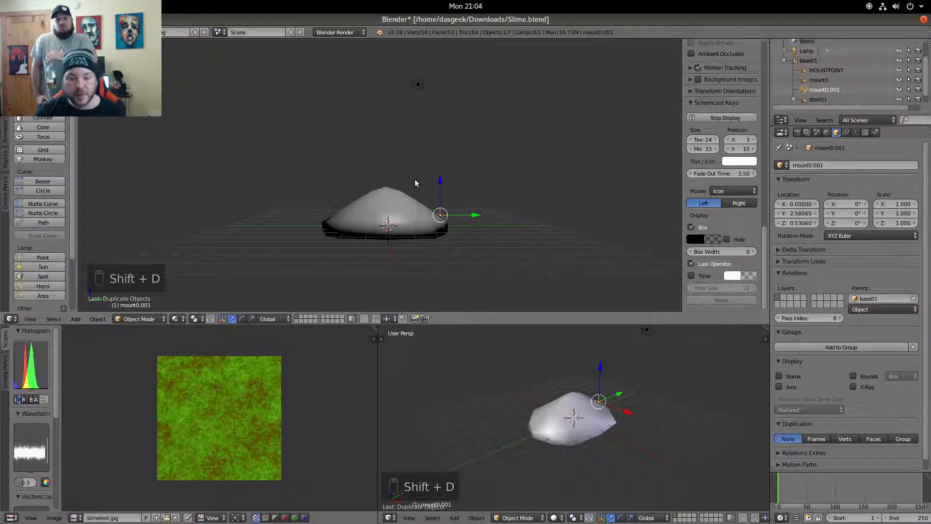
key("ctrl+z")
key("ctrl+z")
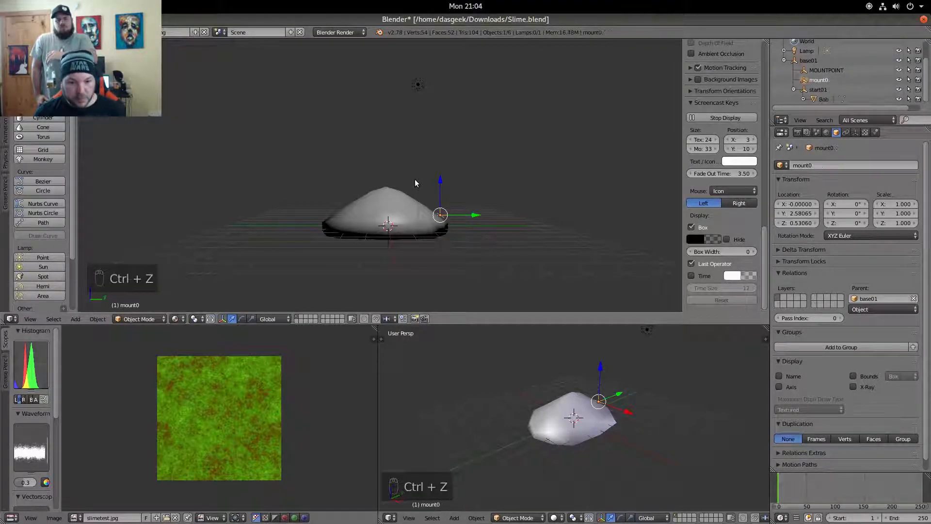
- Duplicate the MOUNTPOINT empty in place and name the copy col-1
left_click(824, 70)
key("shift+d")
right_click(388, 181)
left_click(818, 166)
type("mol-1")
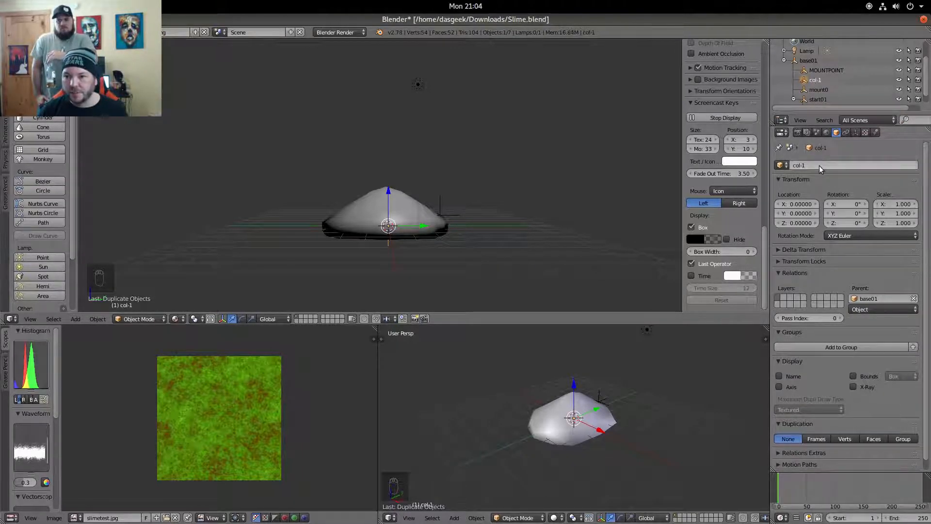
key("Return")
key("g")
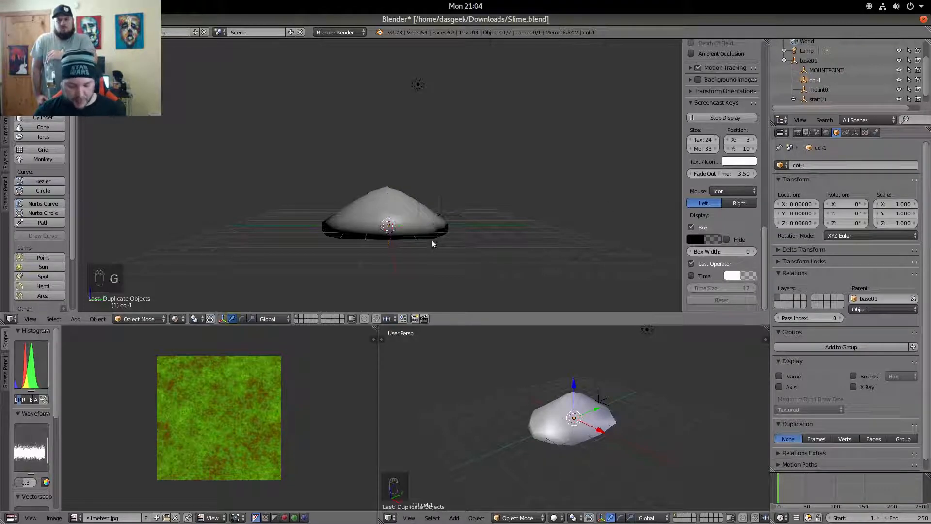
right_click(477, 199)
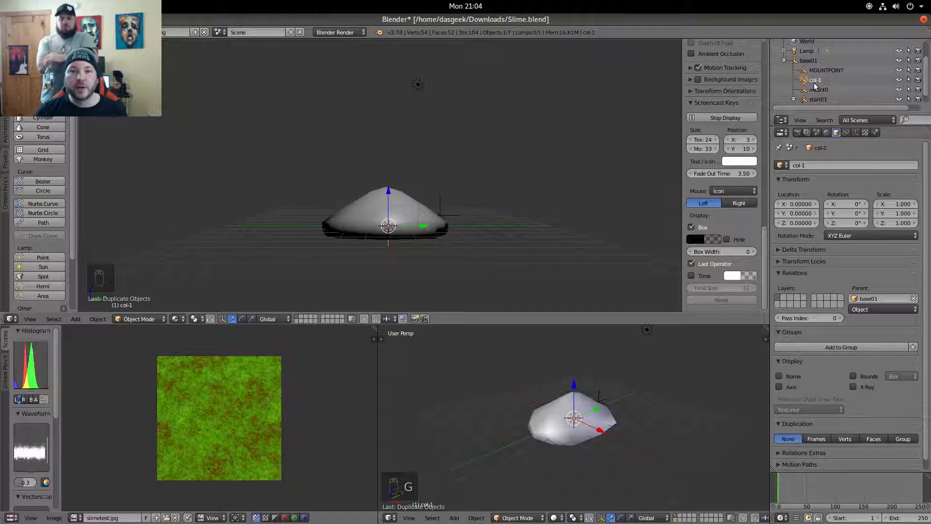
- Select the Bob mesh and review the objects nested under base01 in the hierarchy
scroll(815, 87, "down", 1)
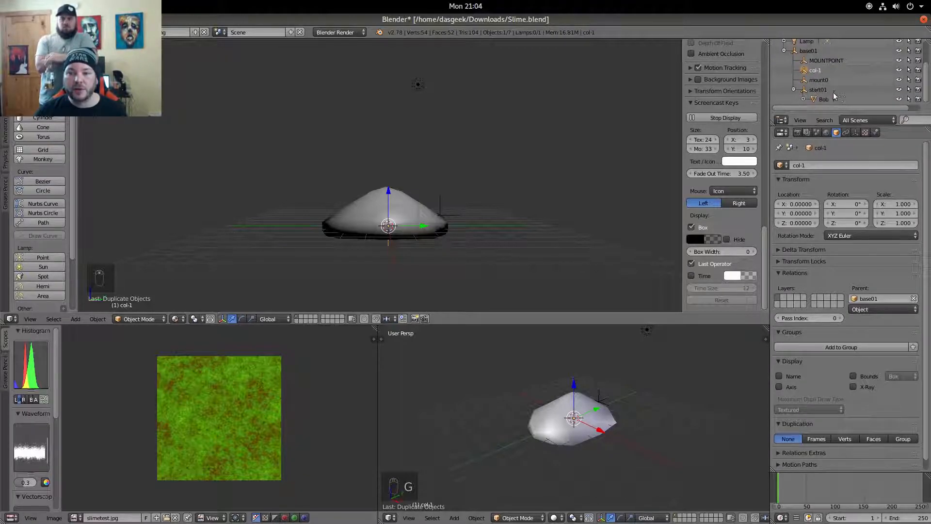
scroll(824, 78, "up", 2)
scroll(823, 85, "down", 2)
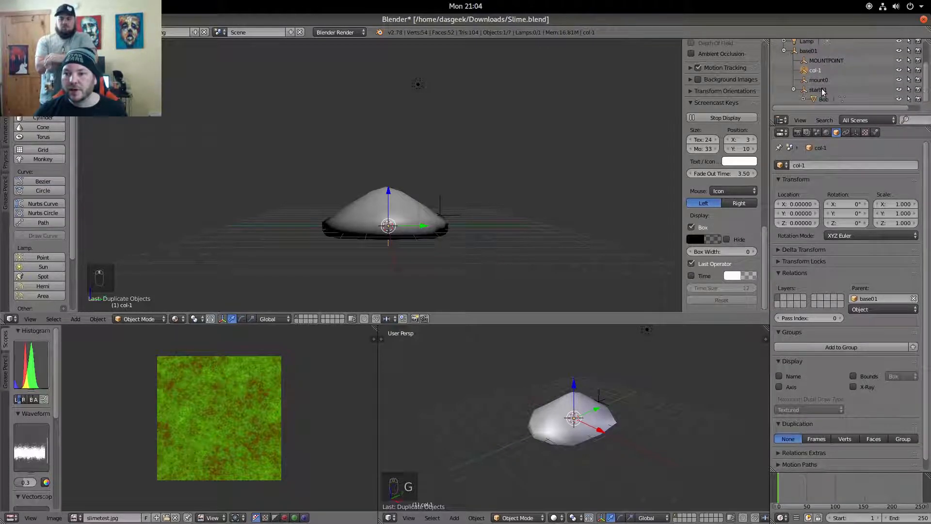
left_click(822, 99)
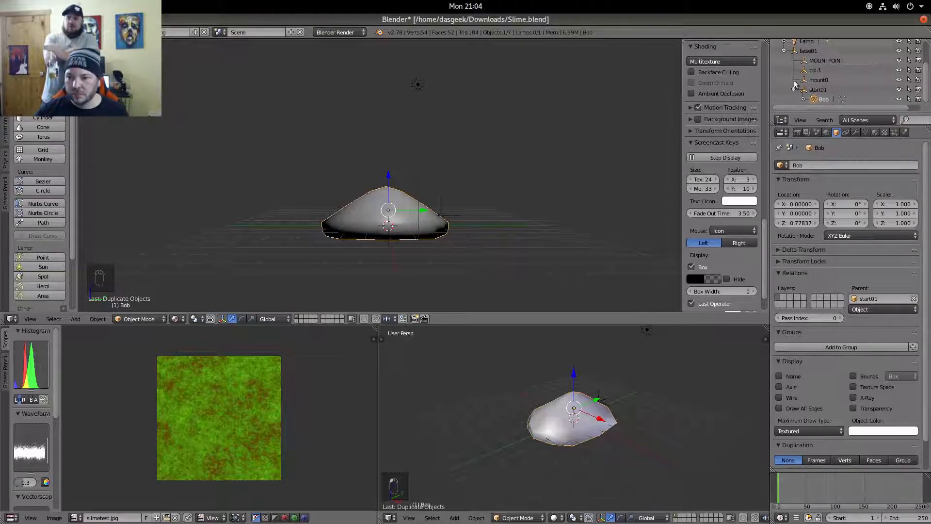
left_click(784, 50)
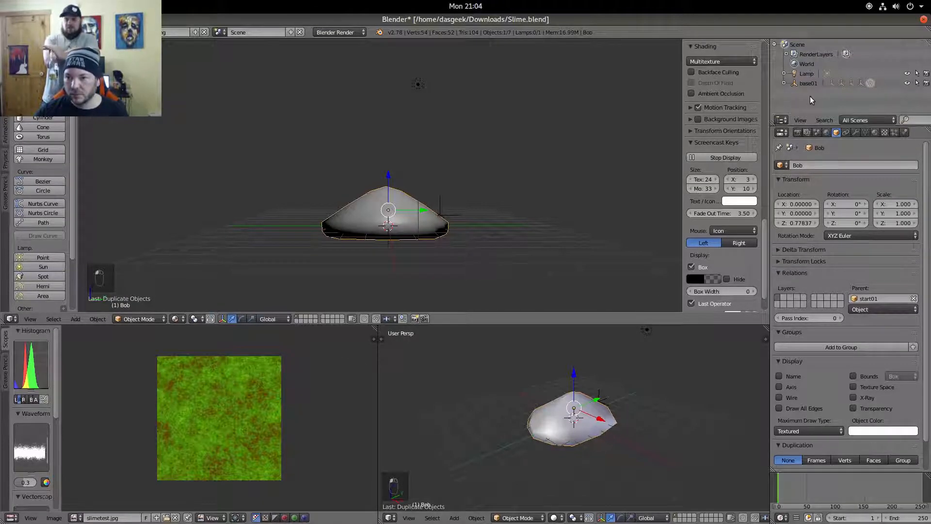
left_click(784, 83)
scroll(809, 94, "down", 3)
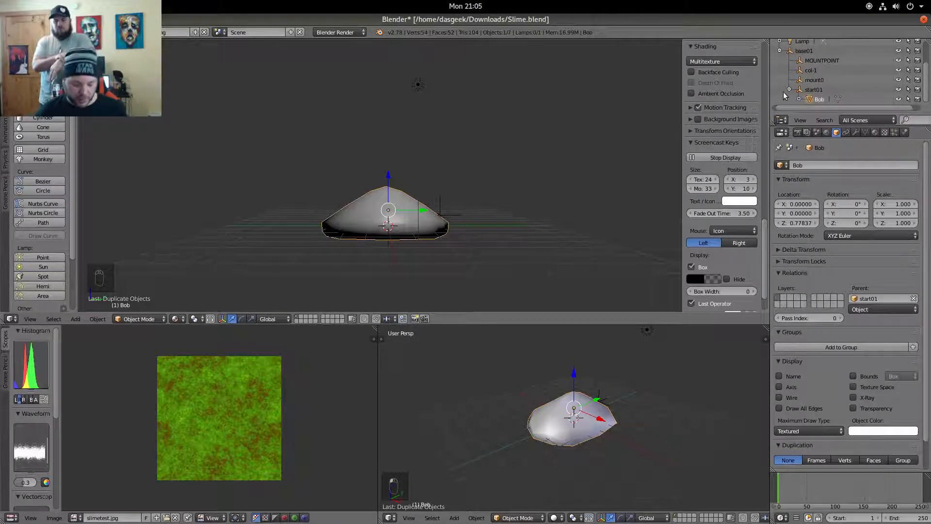
- Try moving the mount0 empty above the slime's peak and out to its side
key("g")
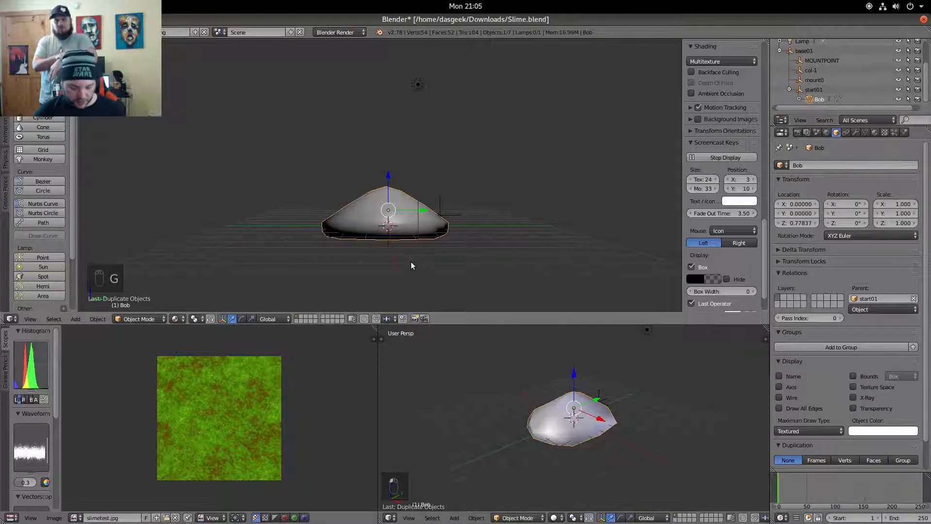
key("g")
right_click(420, 226)
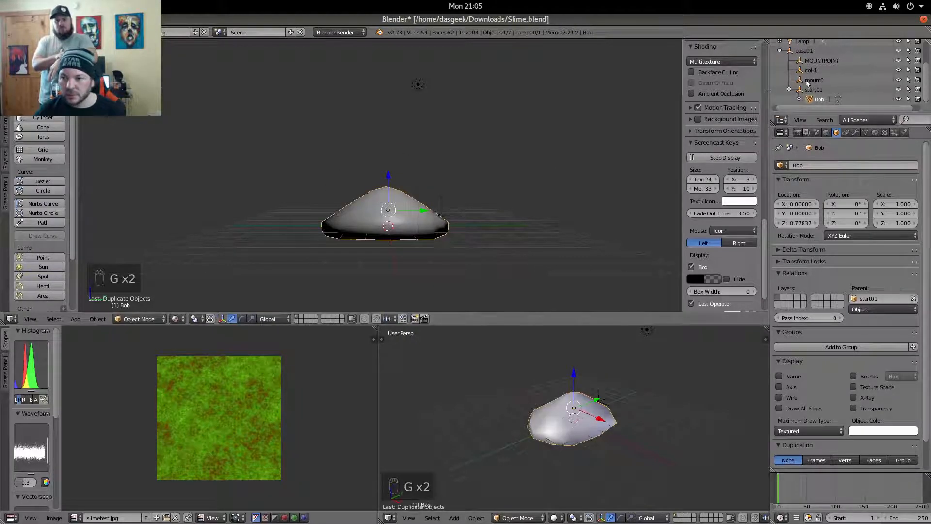
left_click(804, 81)
key("g")
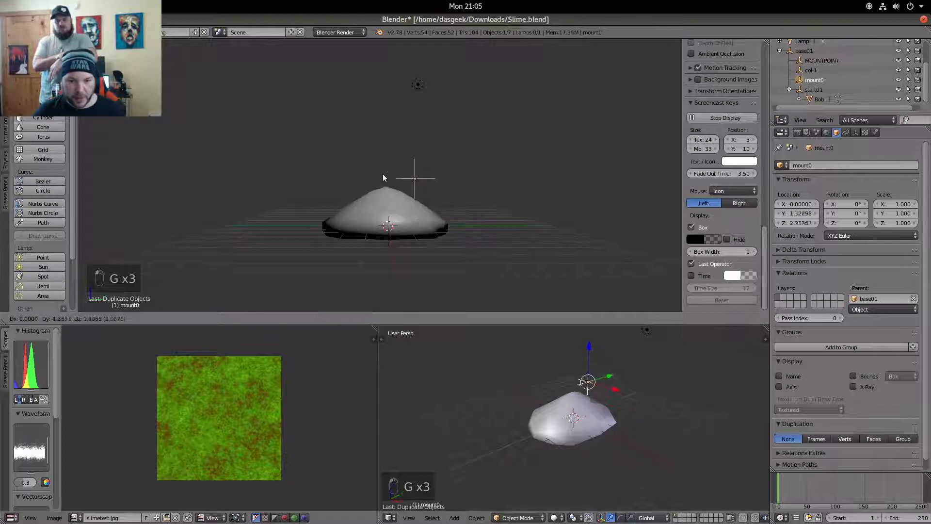
left_click(365, 162)
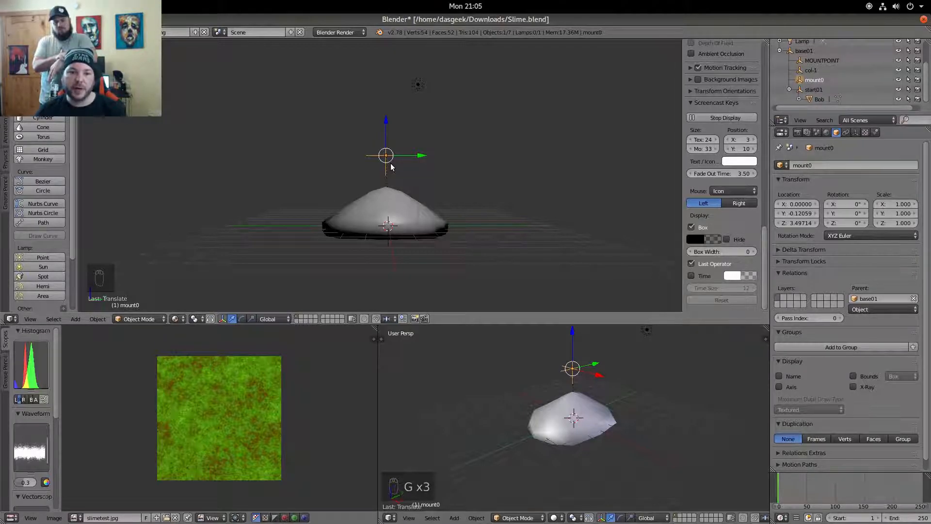
middle_click_drag(430, 167, 454, 175)
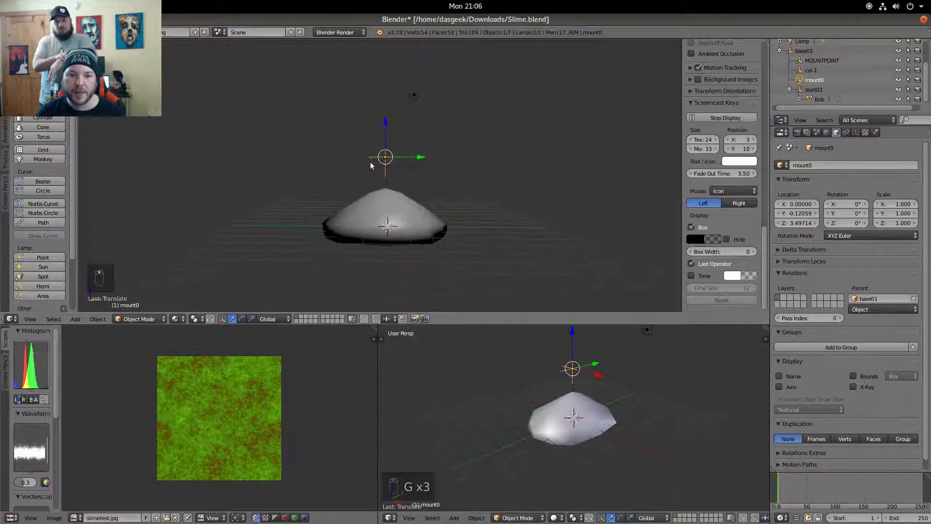
key("g")
left_click(461, 167)
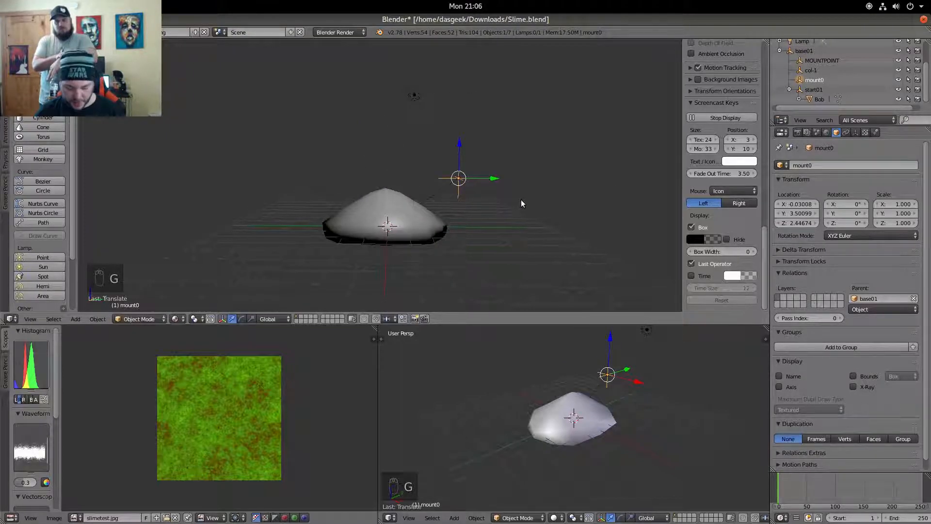
key("g")
right_click(405, 183)
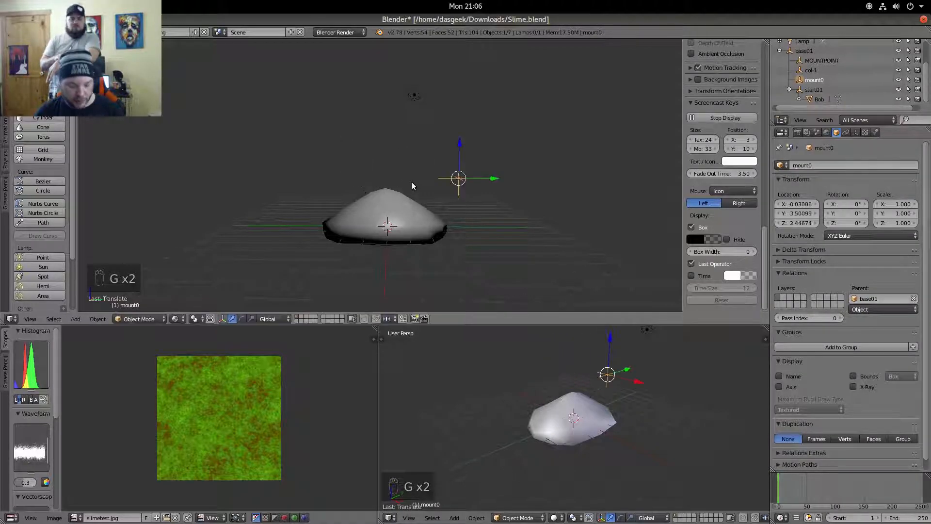
- Undo the moves of the mount0 empty and its selection
key("ctrl+z")
key("ctrl+z")
key("ctrl+z")
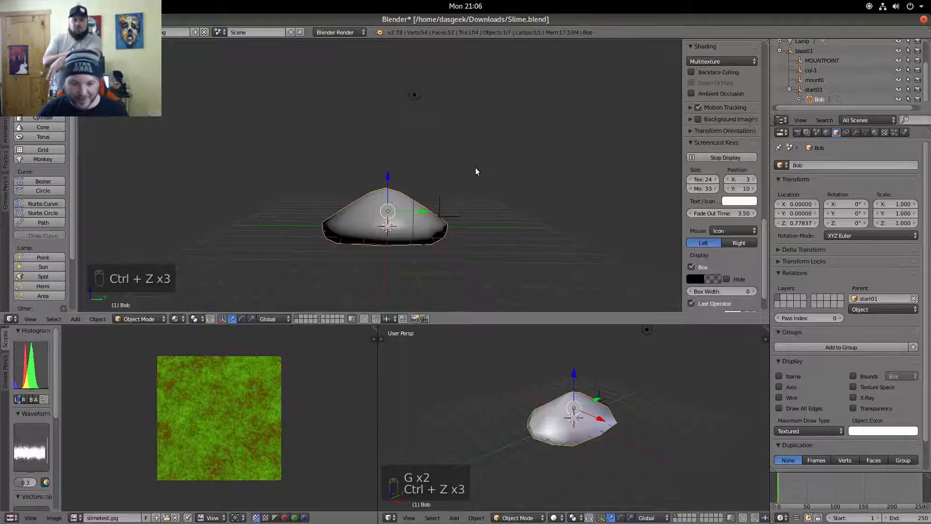
- Add a cube mesh at the scene origin, inside the slime
key("KP_3")
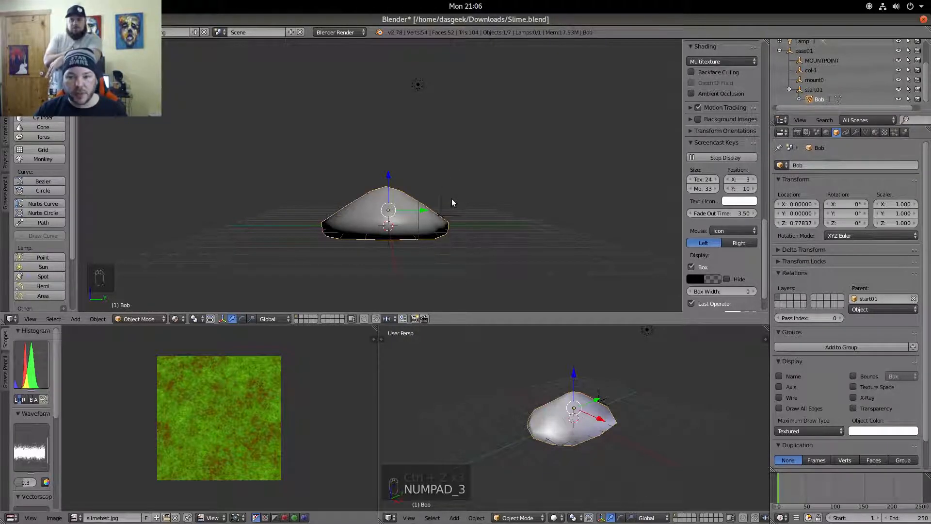
middle_click_drag(452, 199, 478, 183, "shift")
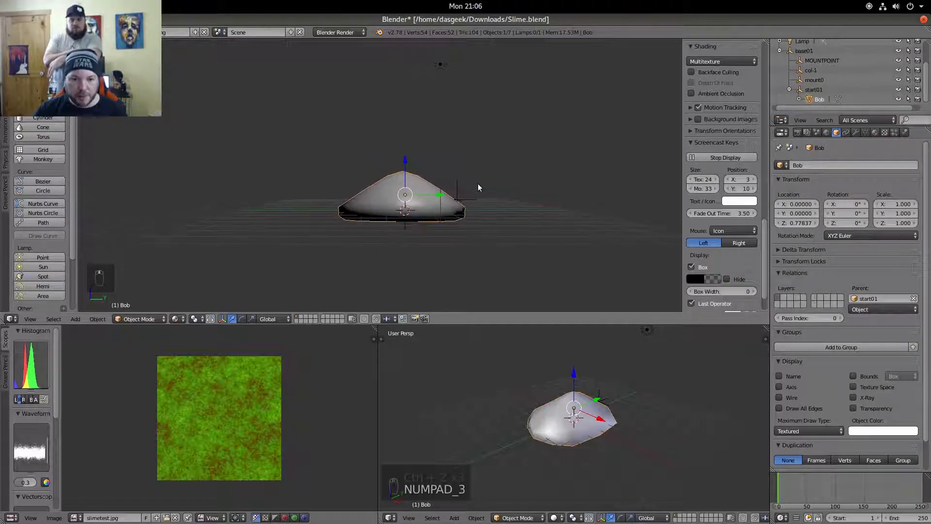
left_click(98, 319)
mouse_move(135, 257)
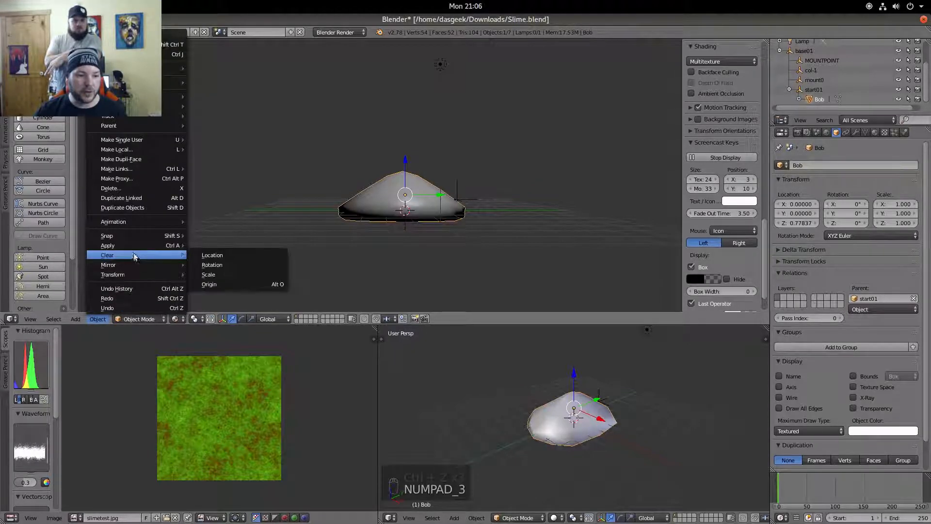
left_click(75, 319)
mouse_move(85, 307)
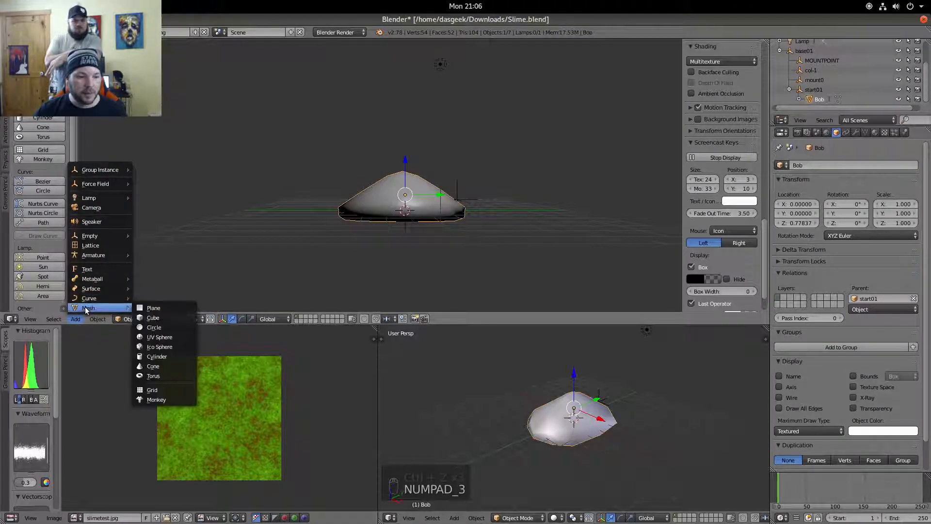
left_click(158, 318)
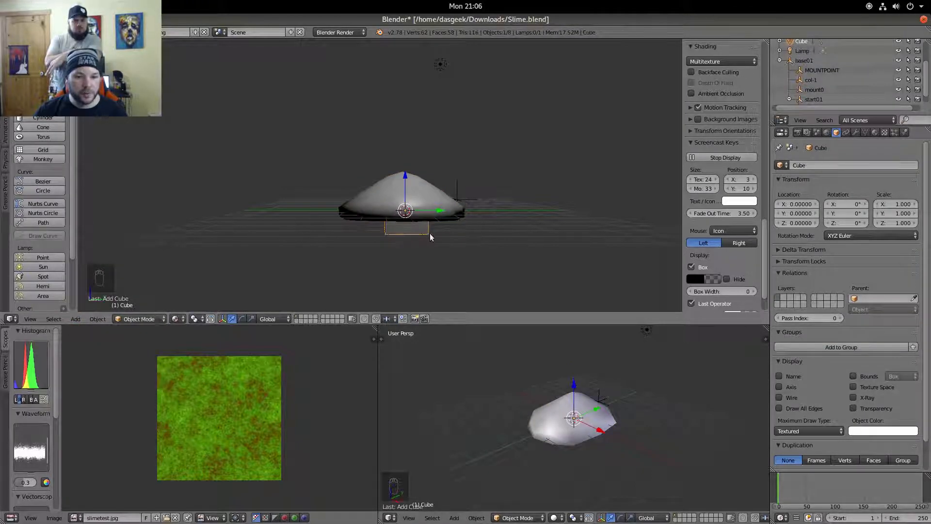
scroll(427, 235, "up", 3)
middle_click_drag(427, 233, 412, 207)
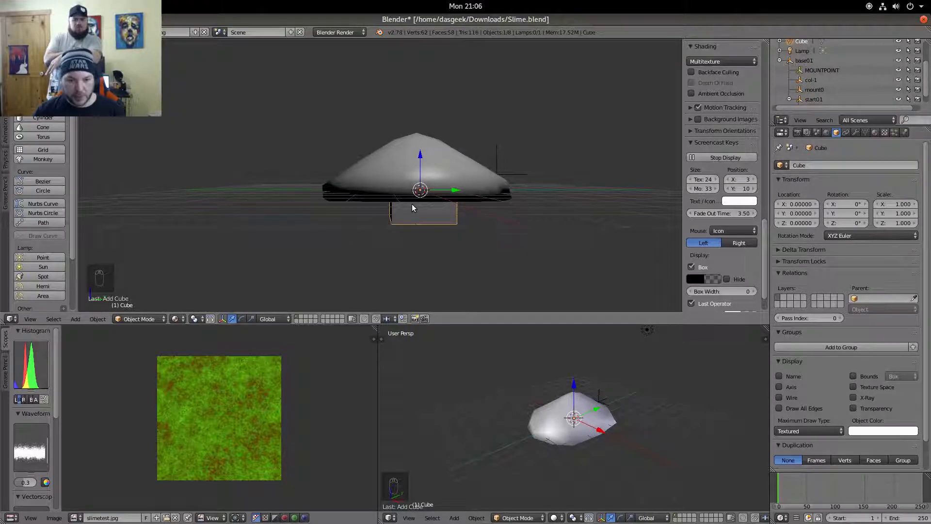
key("s")
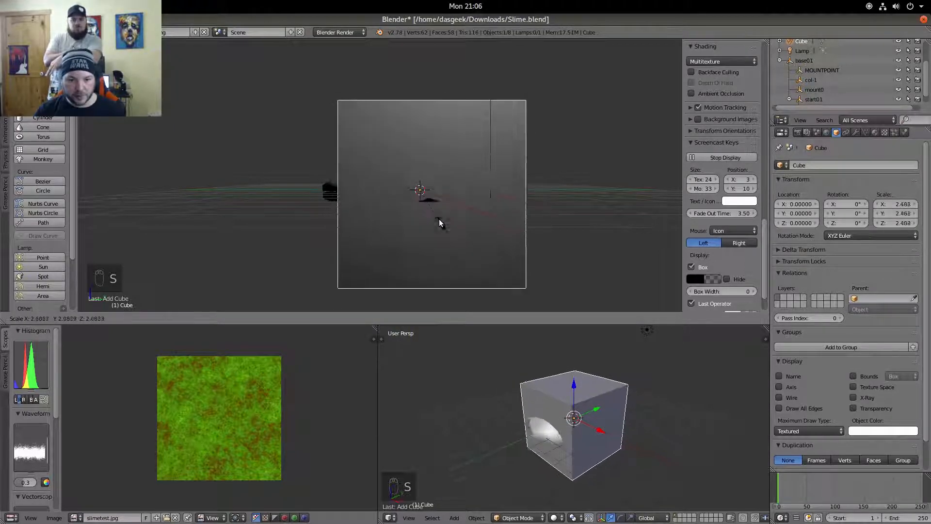
right_click(436, 200)
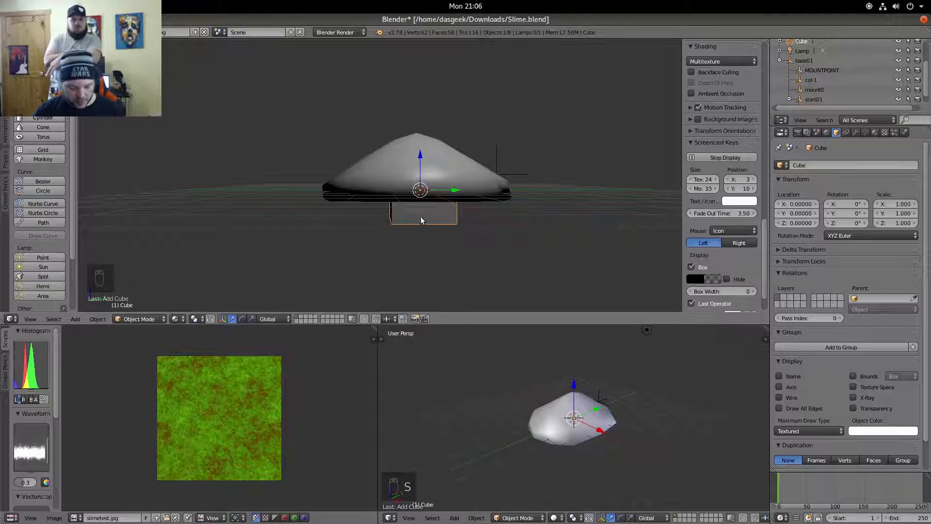
- Scale the cube's geometry up to about twice its size in Edit Mode, keeping it centred on the slime
key("Tab")
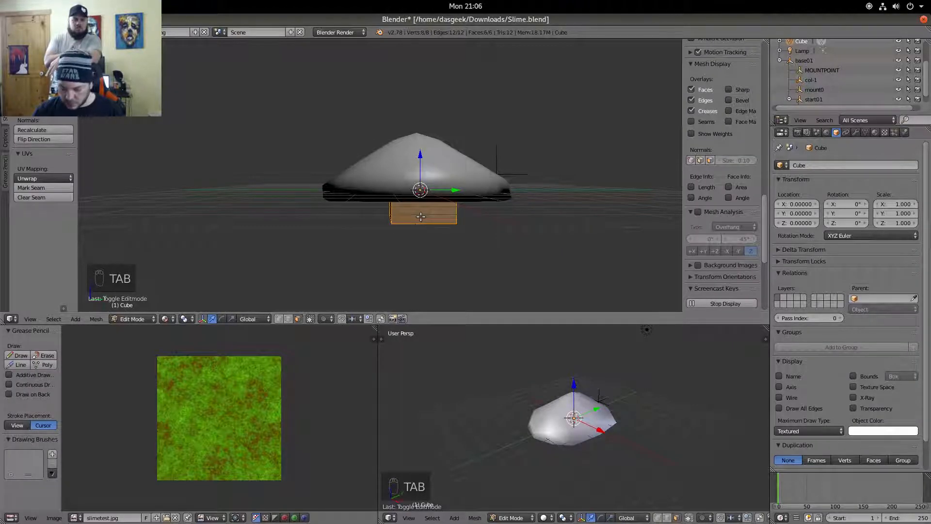
key("KP_7")
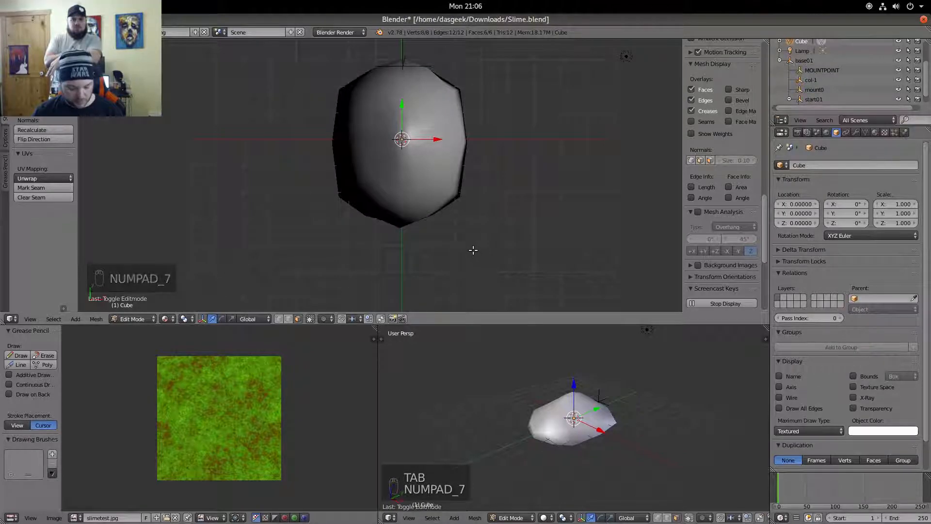
key("Escape")
key("s")
key("s")
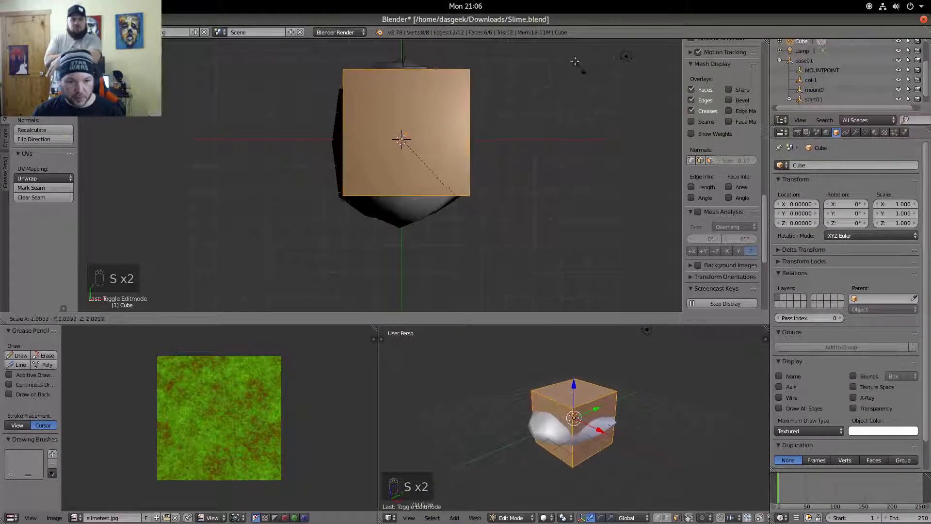
left_click(576, 63)
middle_click_drag(323, 82, 349, 203, "shift")
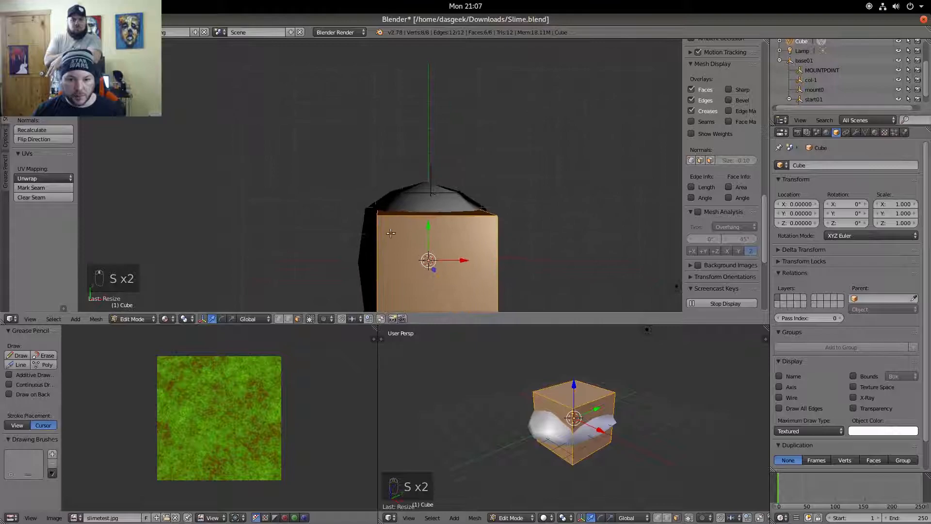
- Select the cube's positive-Y face and move it outward along Y past the slime's edge
right_click(427, 215)
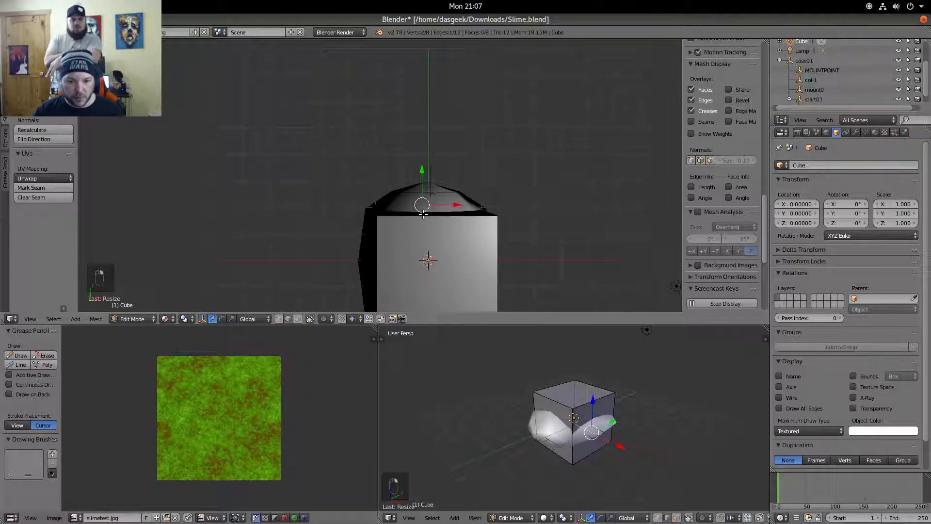
middle_click_drag(420, 206, 391, 229, "shift")
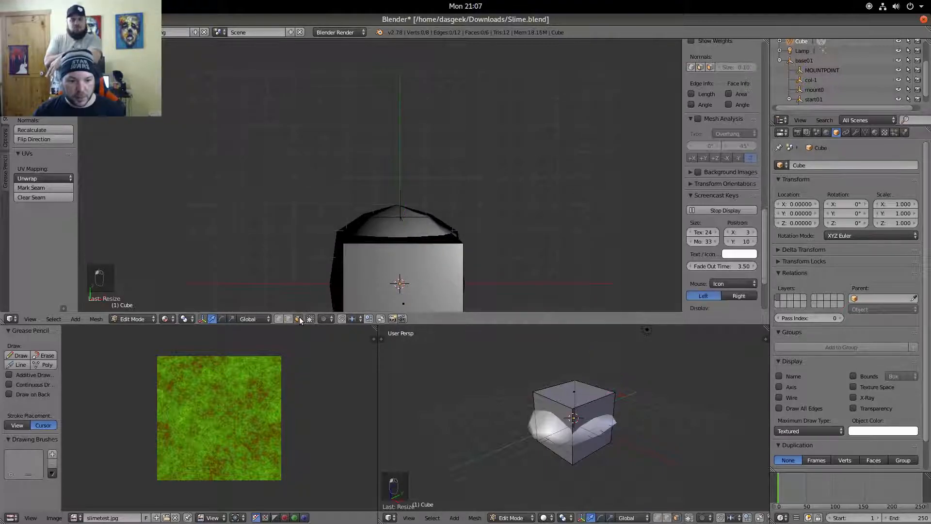
right_click(436, 239, "shift")
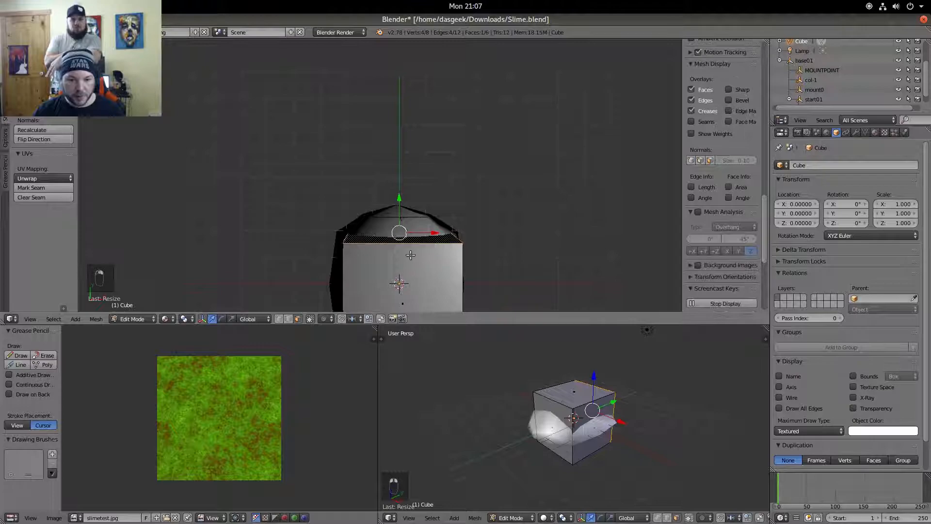
middle_click_drag(414, 257, 414, 216, "shift")
key("g")
key("y")
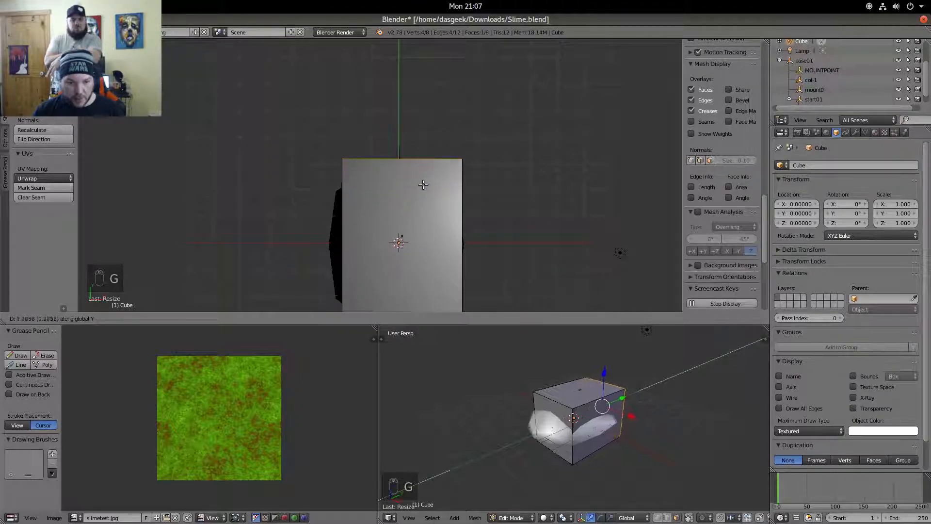
left_click(423, 180)
- Select the cube's negative-Y face and move it outward past the slime's opposite edge
middle_click_drag(410, 189, 401, 310, "shift")
middle_click_drag(400, 43, 447, 124, "shift")
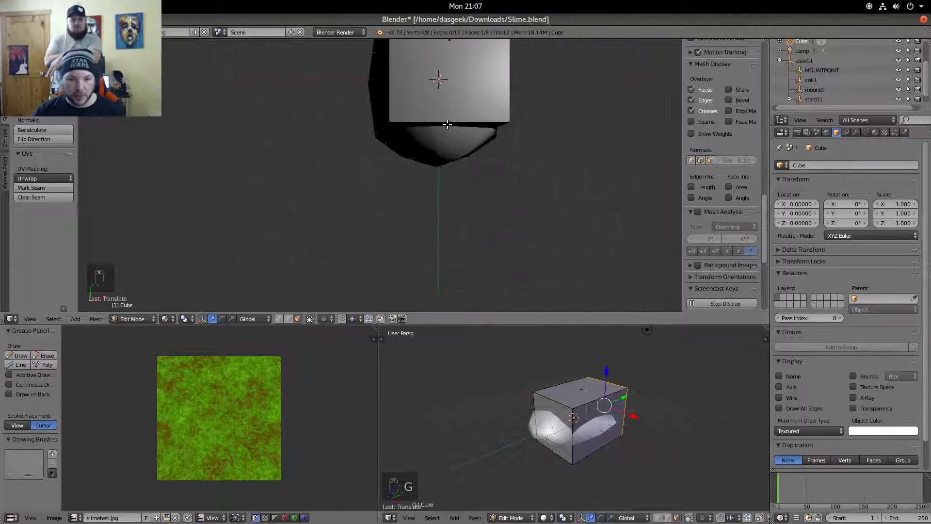
right_click(450, 128)
key("g")
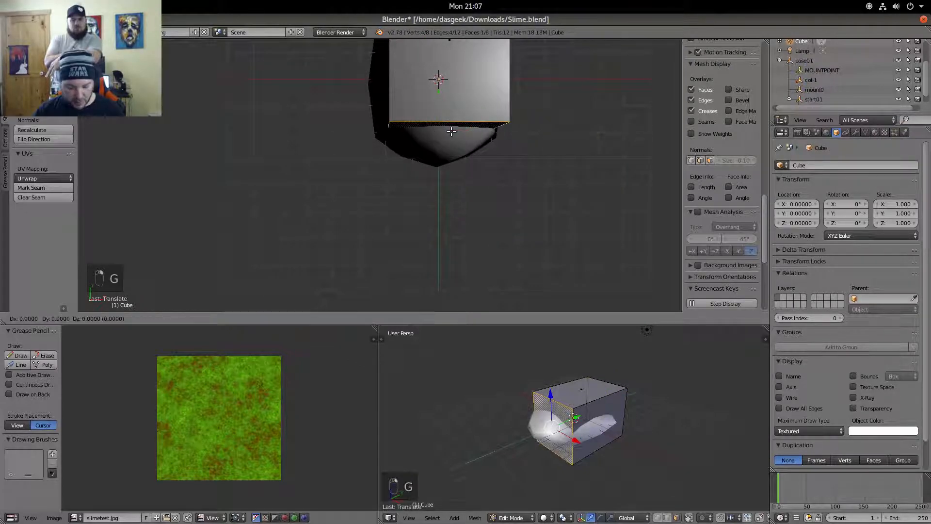
left_click(453, 173)
- Move the cube's negative-X face outward until it lies beyond that side of the slime
middle_click_drag(433, 119, 488, 177, "shift")
right_click(493, 166)
key("g")
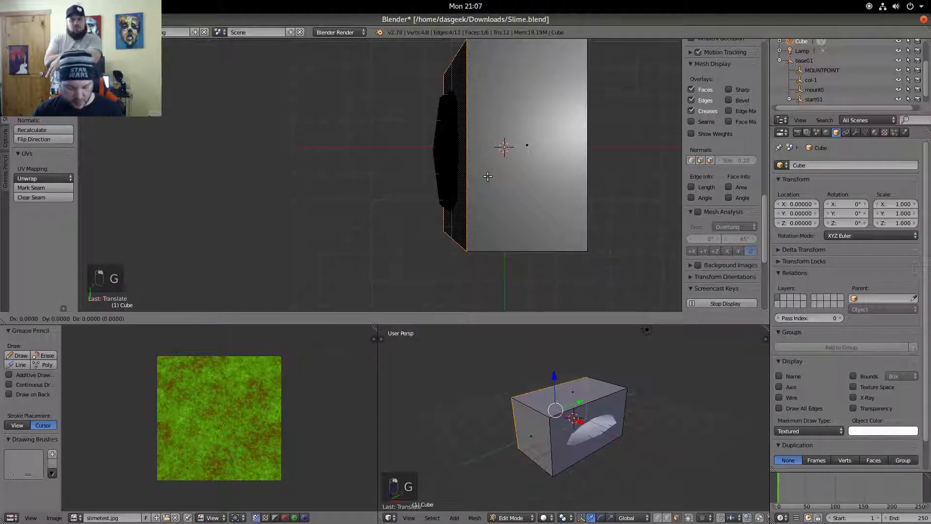
left_click(517, 178)
- Move the cube's positive-X face outward about 0.6 units along X, enclosing the slime, and return to Object Mode
middle_click_drag(517, 179, 330, 171, "shift")
middle_click_drag(374, 194, 319, 213, "shift")
right_click(319, 213)
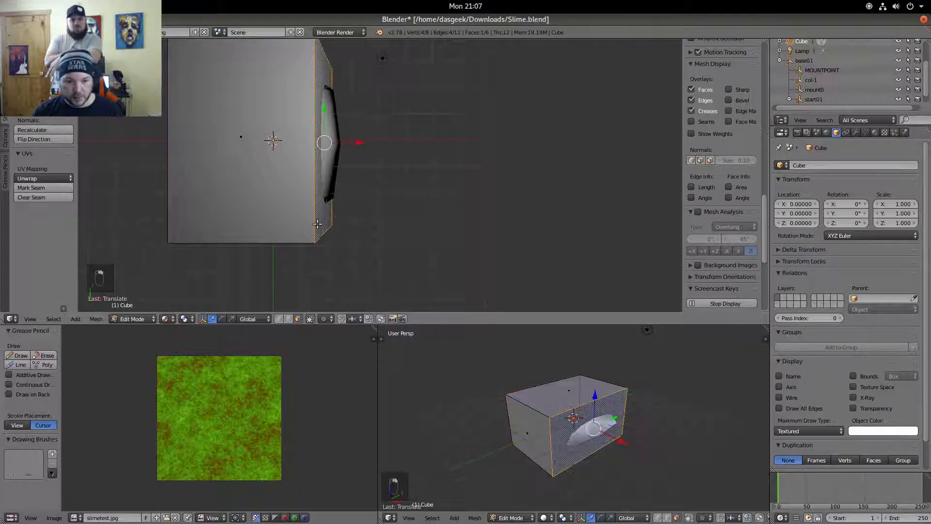
key("g")
key("x")
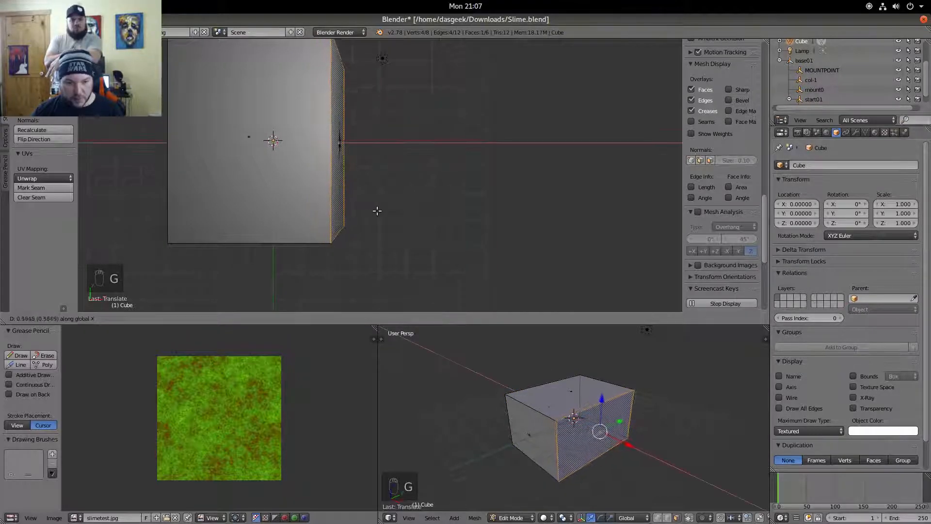
left_click(376, 210)
middle_click_drag(376, 210, 385, 154)
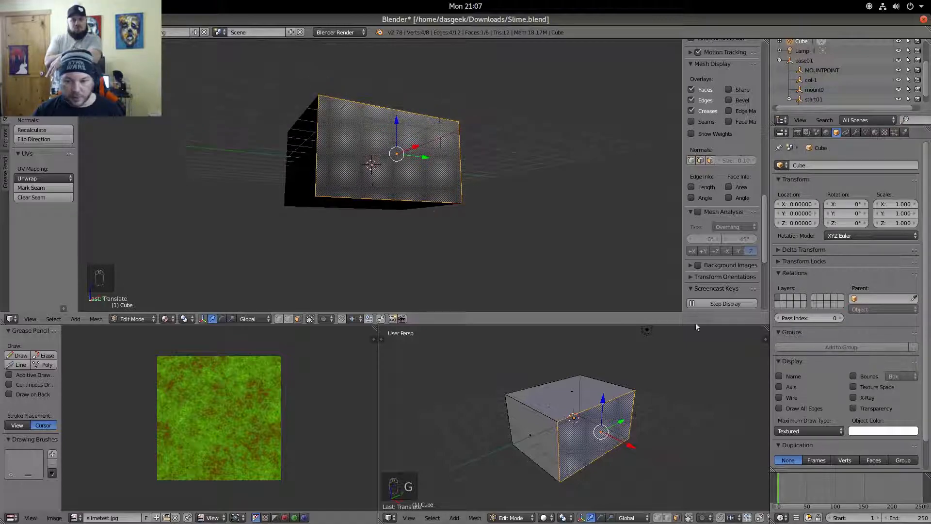
key("Tab")
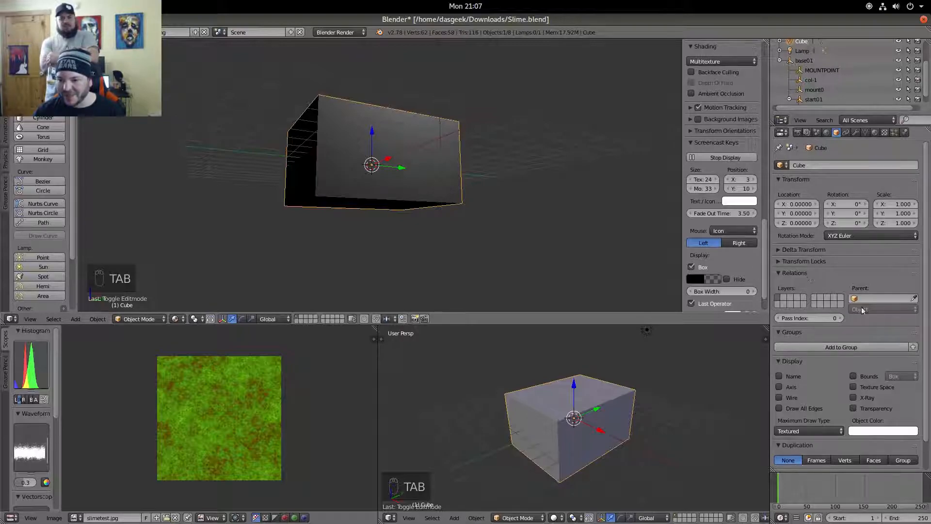
- Set the cube's maximum draw type to Wire and collapse its group settings
left_click(785, 428)
left_click(783, 408)
mouse_move(479, 167)
middle_mouse_down()
mouse_move(464, 167)
mouse_move(474, 180)
middle_mouse_up()
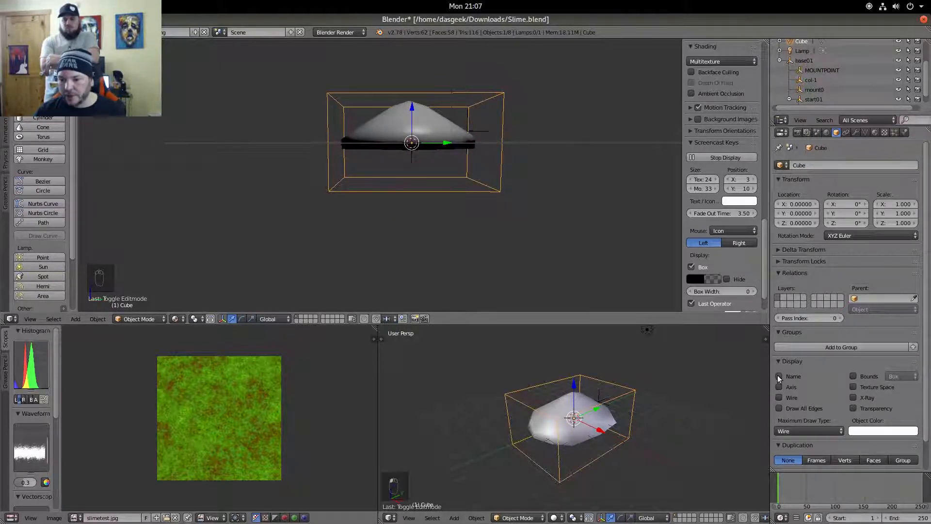
left_click(790, 432)
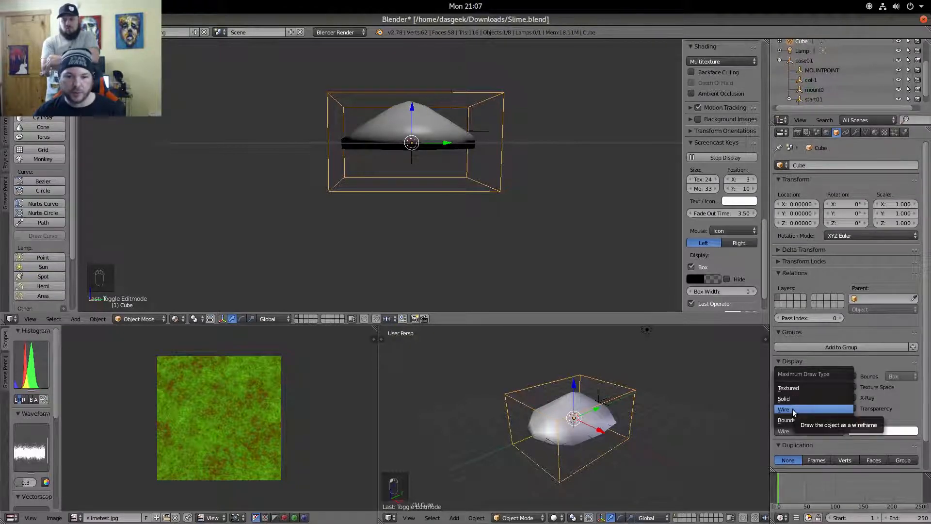
left_click(792, 408)
left_click(805, 333)
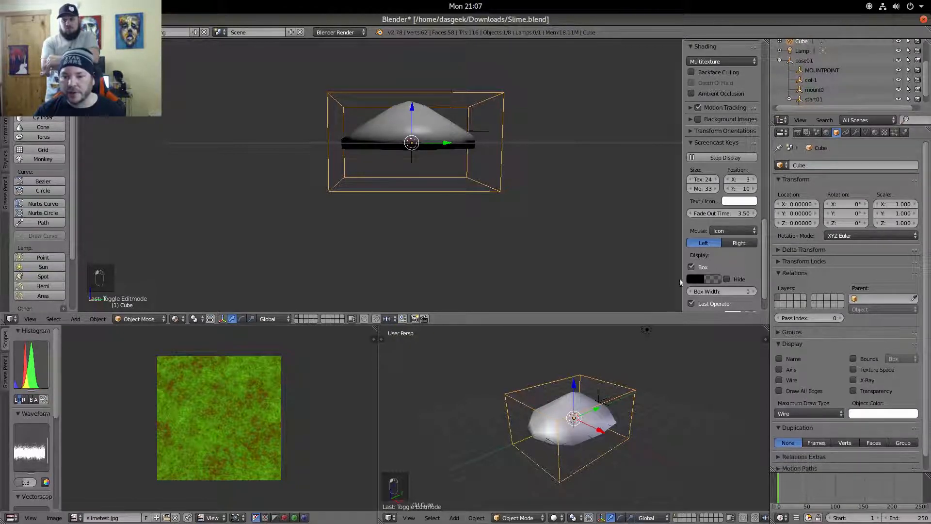
- Select the Bob mesh and examine from the front and below how it fits inside the wireframe cube
middle_click_drag(379, 195, 387, 207)
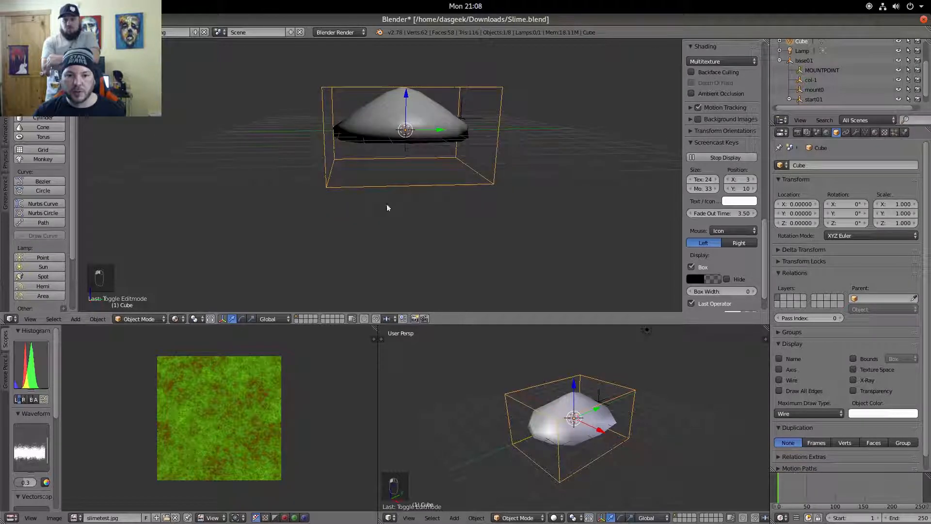
right_click(420, 127)
middle_click_drag(423, 139, 396, 252)
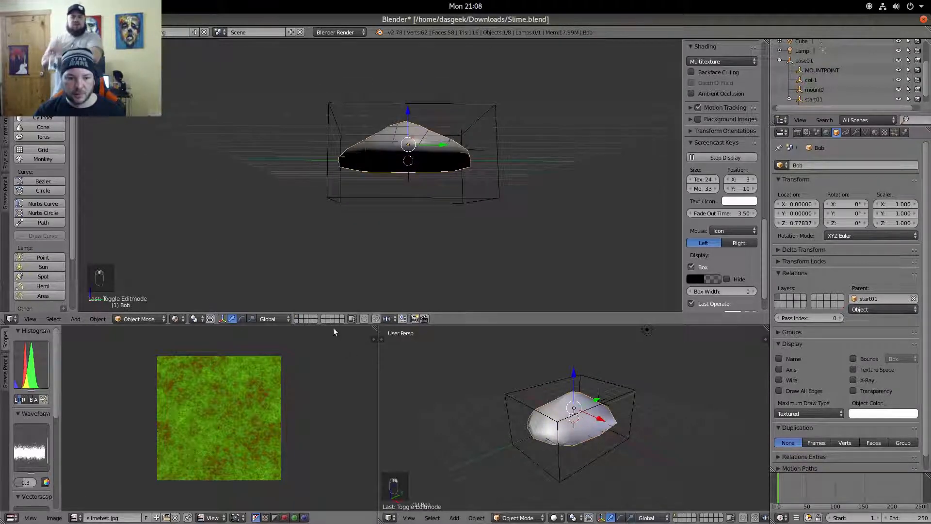
key("KP_1")
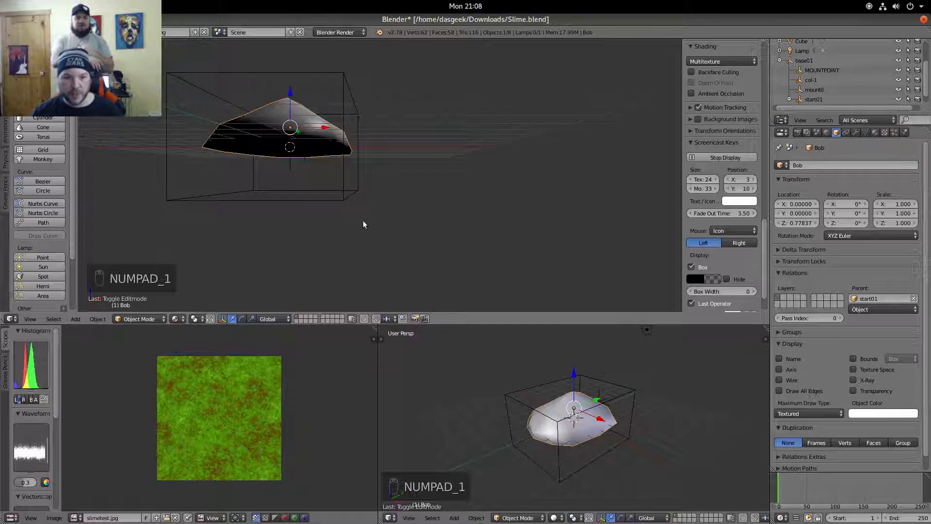
middle_click_drag(299, 198, 416, 198, "shift")
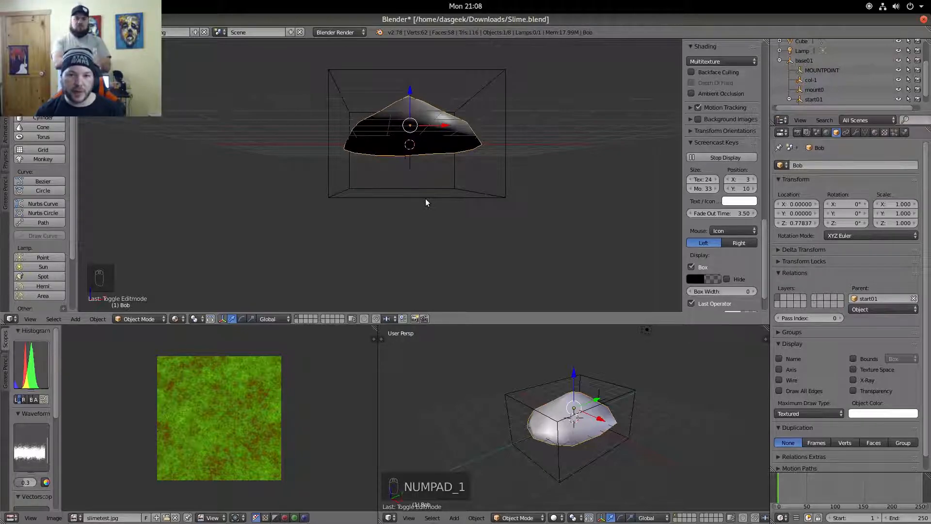
left_click(144, 319)
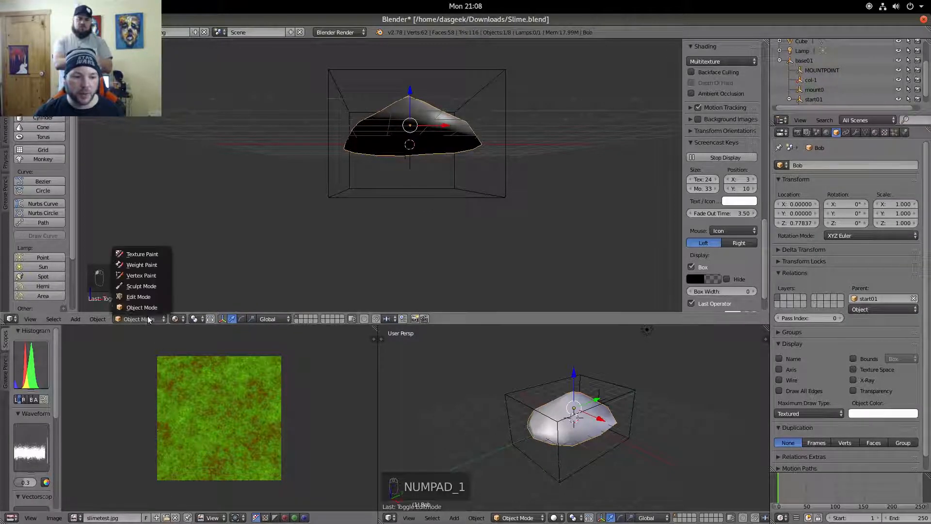
- Select the wireframe cube and raise its bottom face in Edit Mode until it sits just below the slime's underside
right_click(419, 198)
left_click(145, 318)
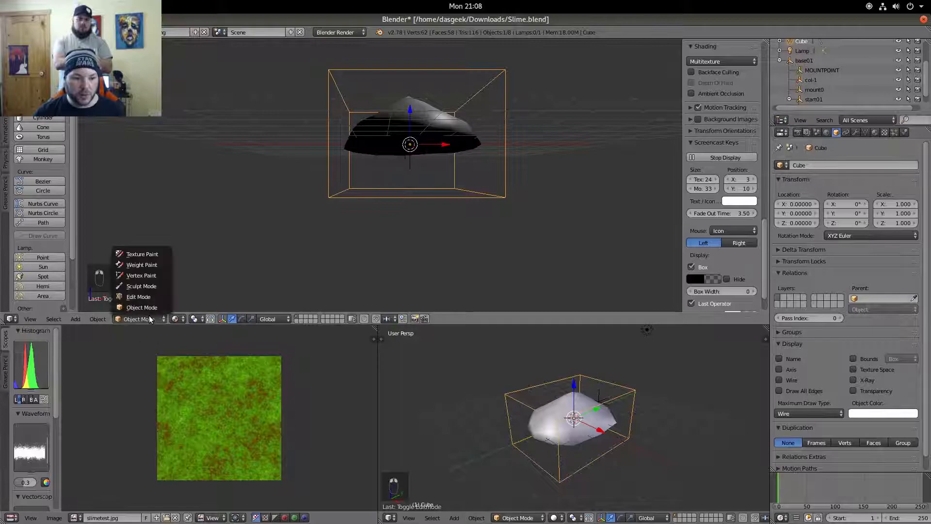
left_click(140, 296)
middle_click_drag(316, 235, 325, 138, "shift")
right_click(389, 105)
middle_click_drag(389, 105, 378, 218, "shift")
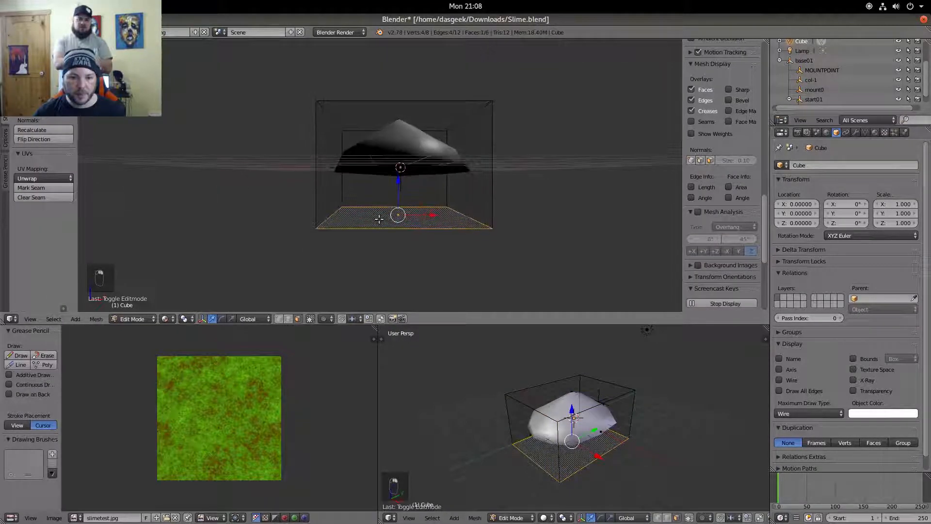
key("g")
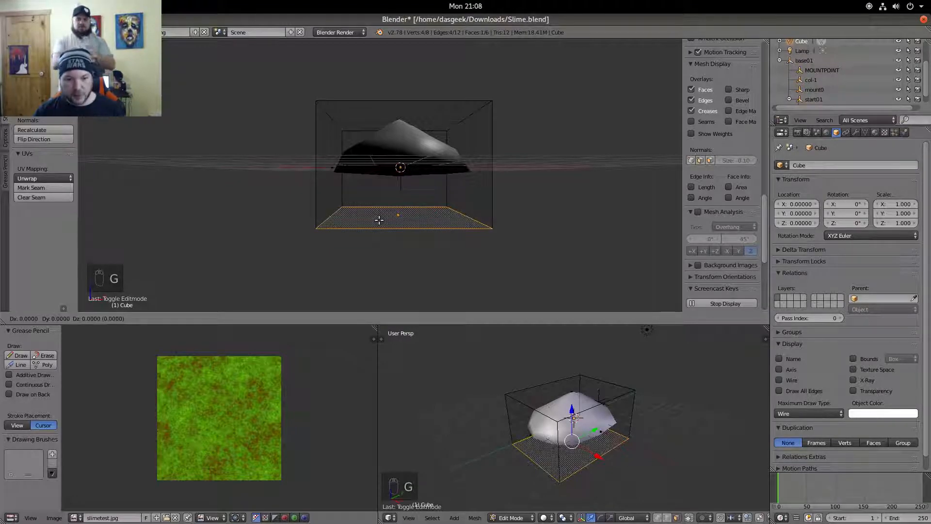
left_click(377, 183)
middle_click_drag(394, 138, 397, 190)
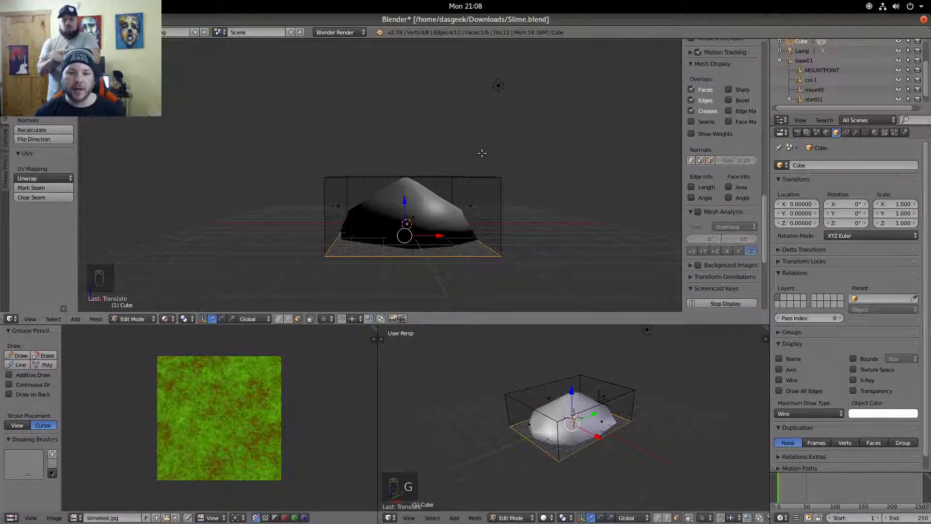
middle_click_drag(547, 158, 343, 206)
middle_click_drag(483, 246, 504, 166)
key("KP_3")
key("g")
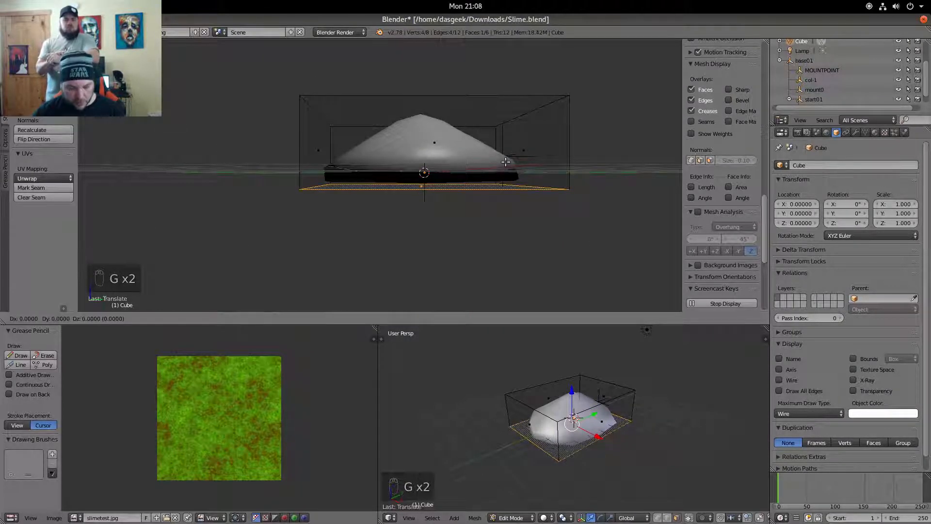
left_click(505, 160)
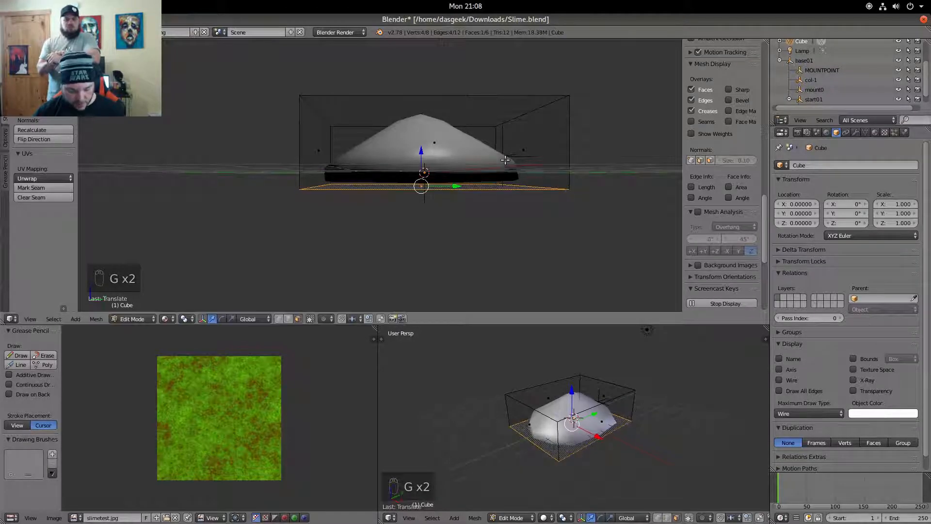
key("x")
key("Escape")
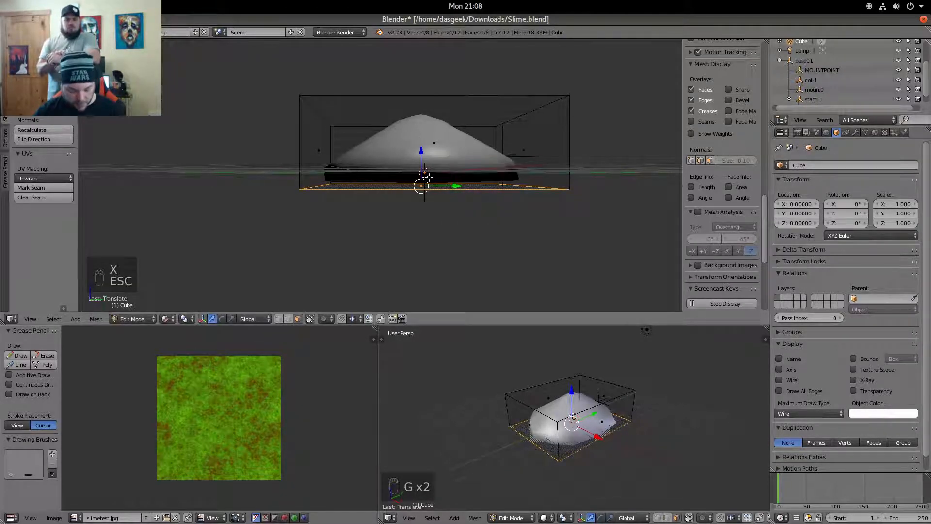
- Raise the cube's bottom face slightly along Z towards the slime's base and return to Object Mode
key("g")
key("z")
left_click(433, 171)
middle_click_drag(433, 172, 473, 166, "shift")
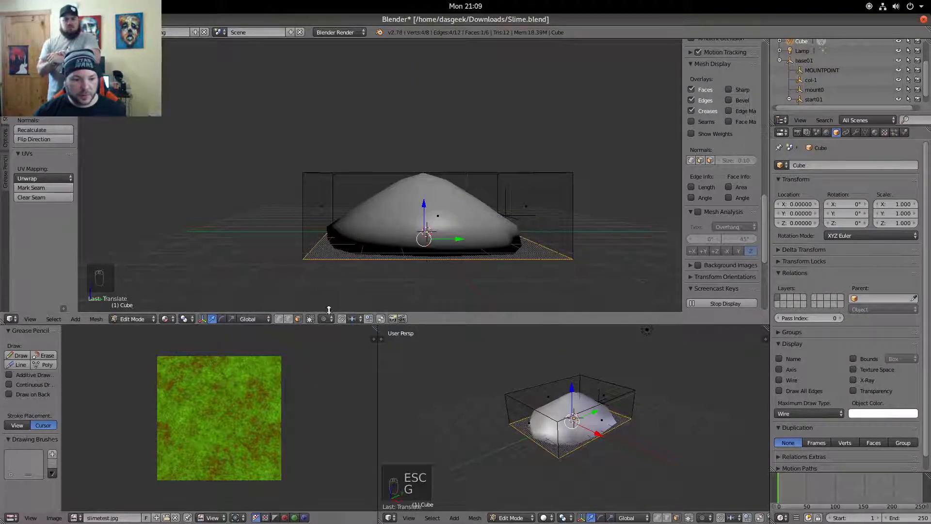
left_click(129, 318)
left_click(141, 307)
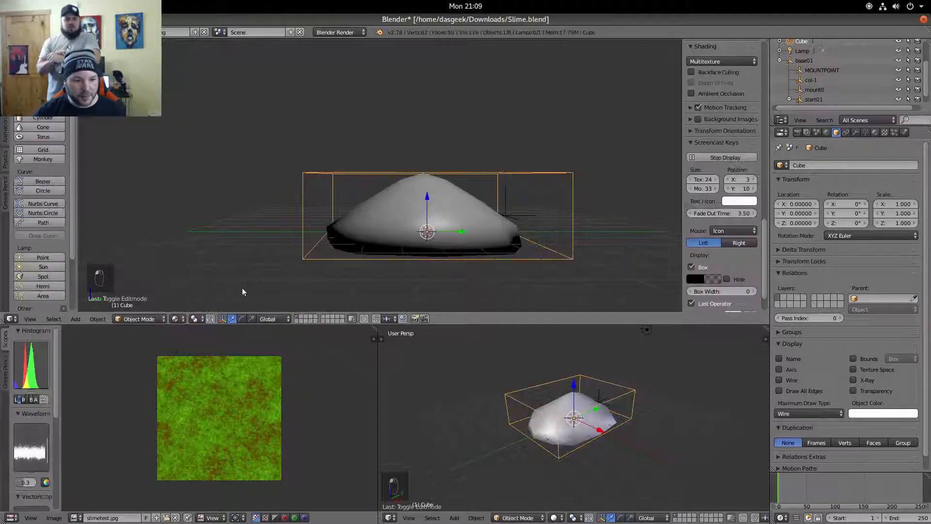
- Rename the wireframe cube around the slime to collision-1
middle_click_drag(315, 223, 459, 216)
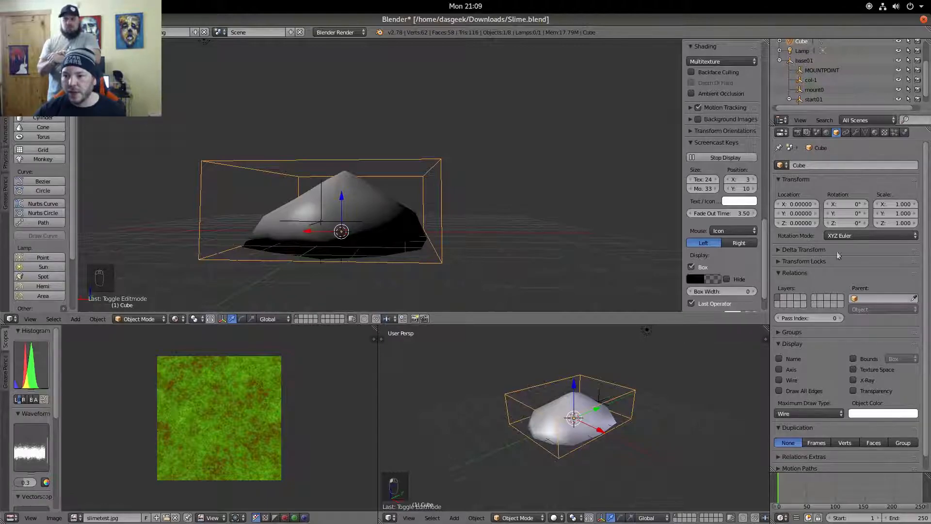
left_click(800, 165)
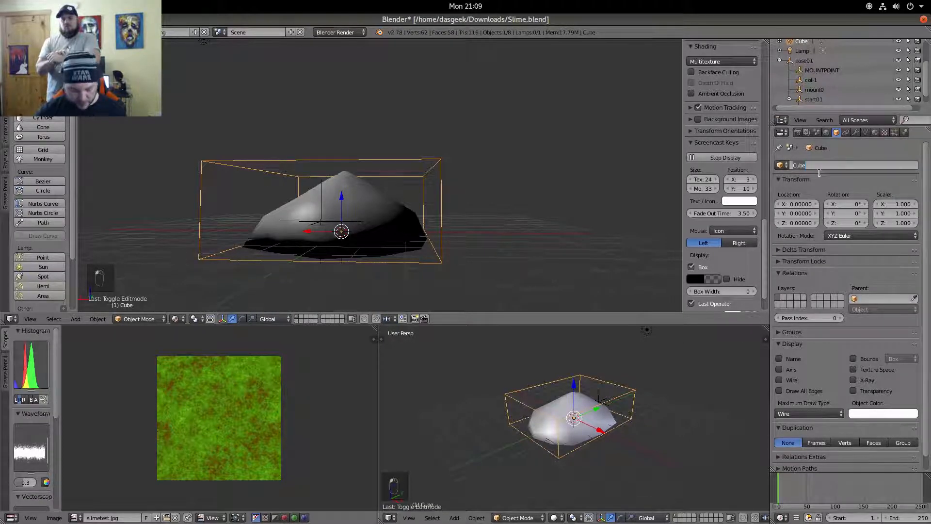
type("collision-1")
key("Return")
- Check Bob's parent in the hierarchy, and parent the collision-1 cube to the same start01 empty
scroll(842, 69, "up", 1)
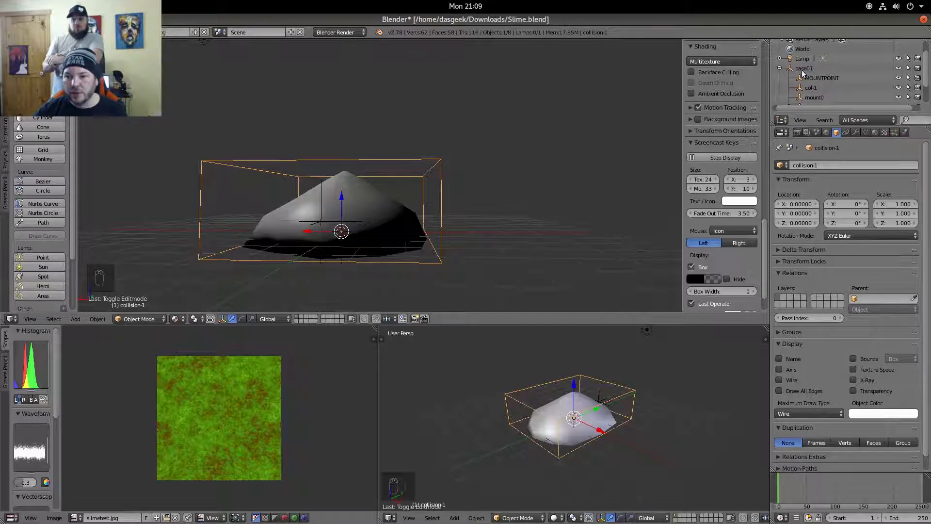
scroll(813, 73, "down", 2)
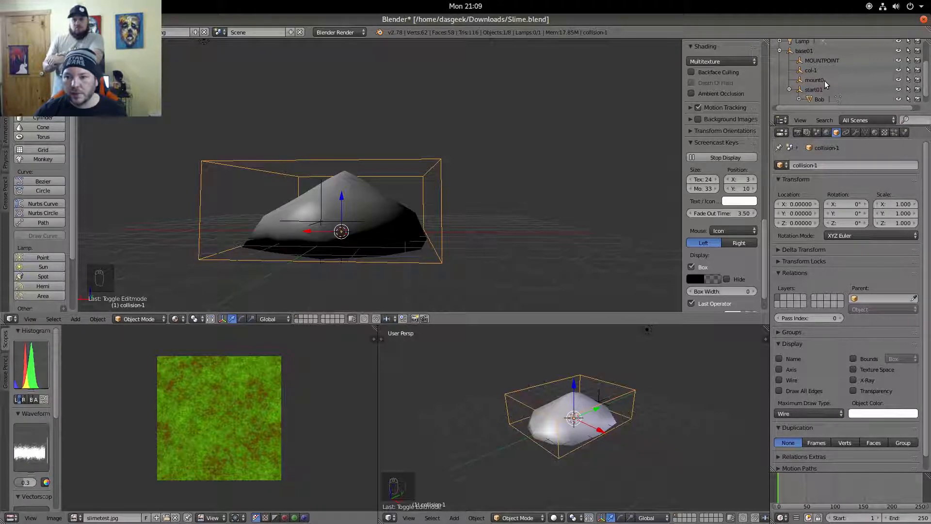
scroll(819, 78, "down", 1)
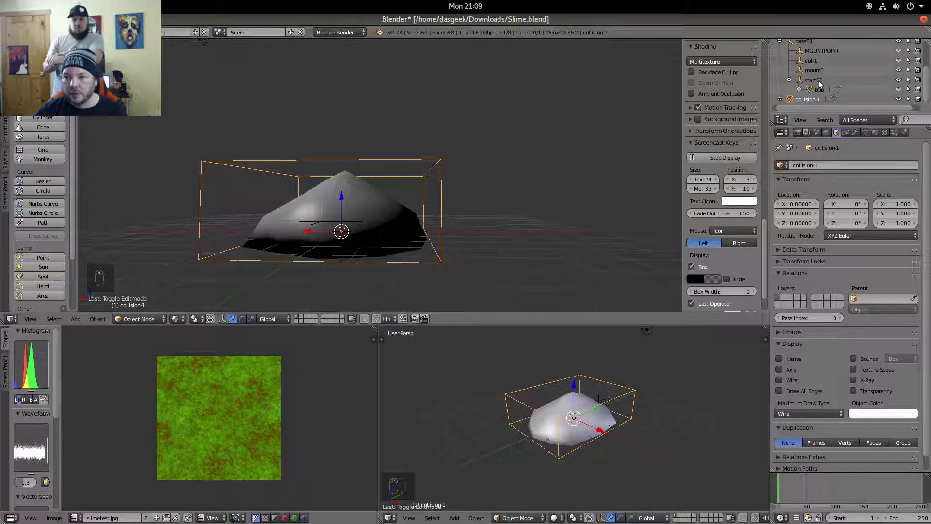
left_click(819, 90)
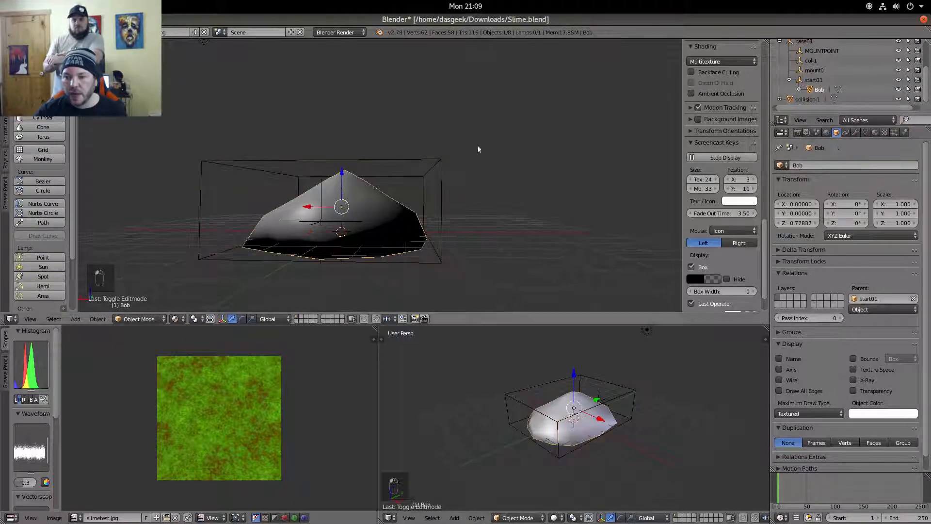
left_click(797, 100)
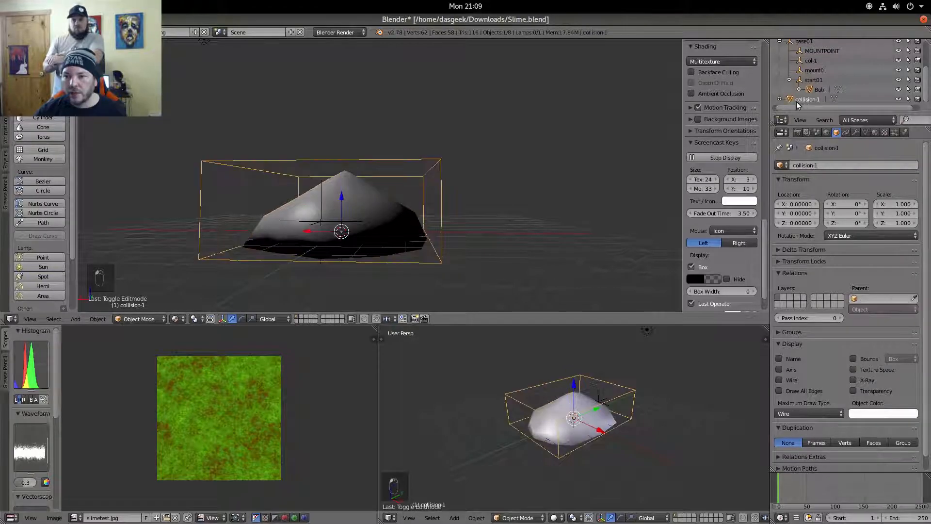
left_click(870, 299)
left_click(831, 370)
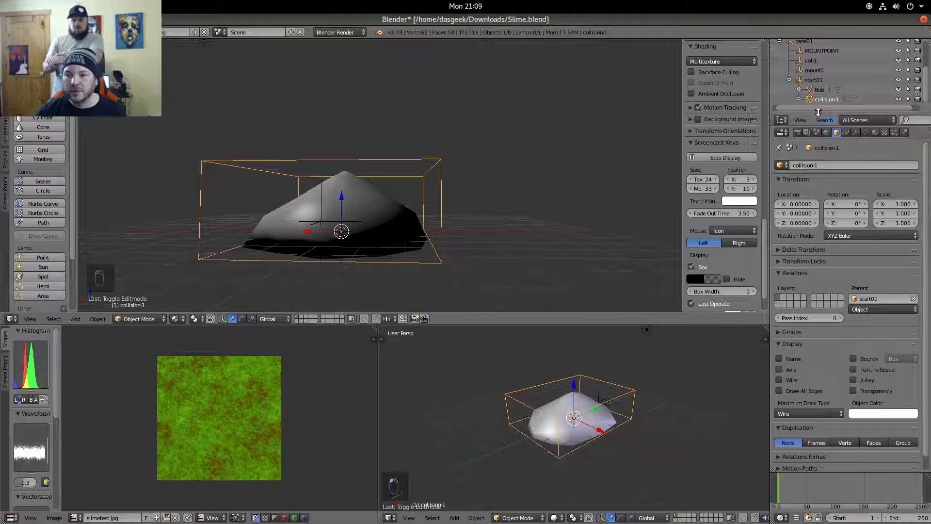
- Select col-1, Bob and mount0 in turn, and examine mount0's placement on the slime in side view
left_click(811, 61)
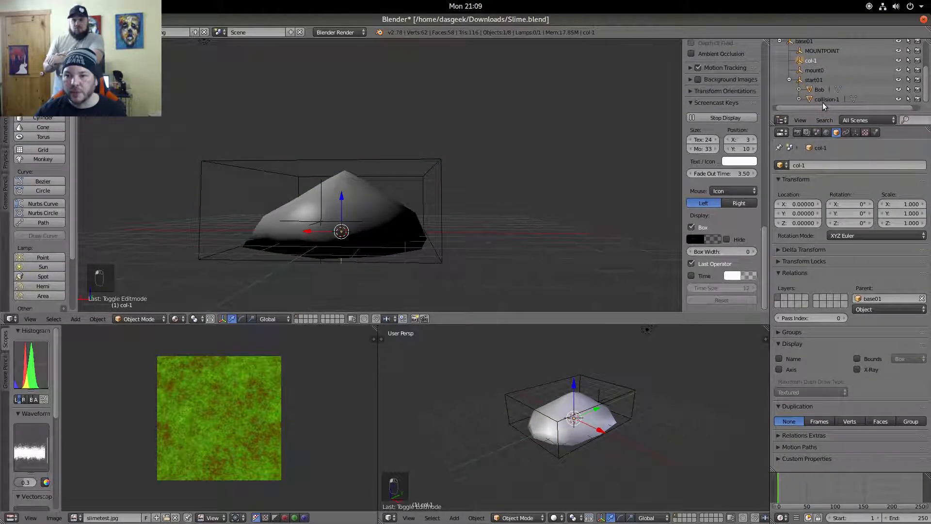
left_click(819, 91)
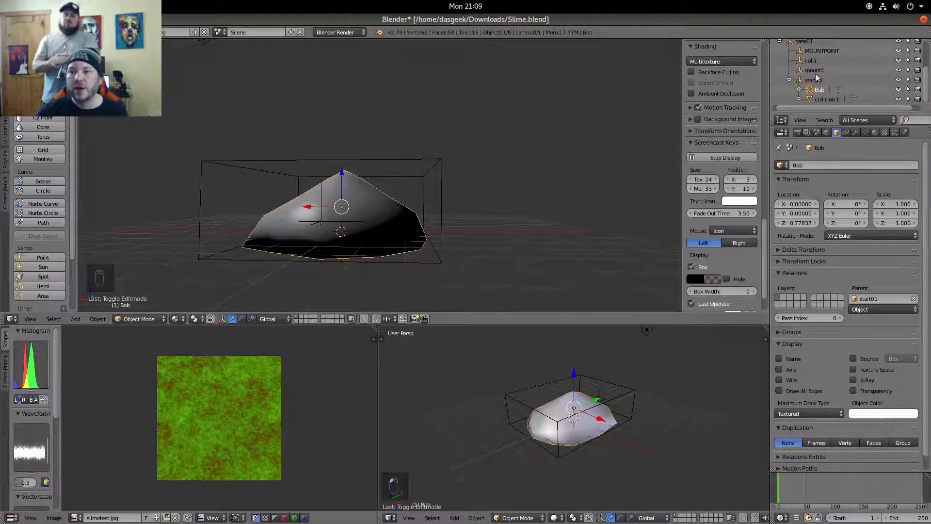
left_click(814, 71)
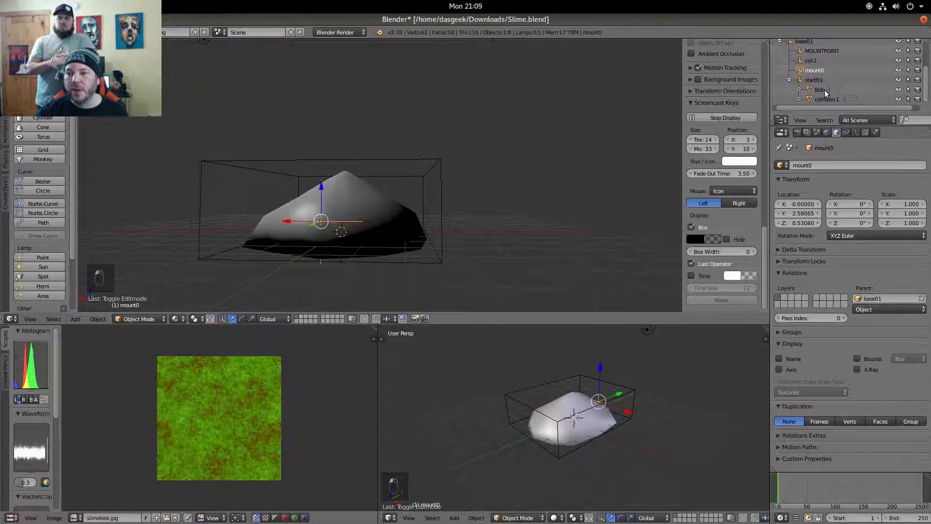
middle_click_drag(370, 216, 336, 214)
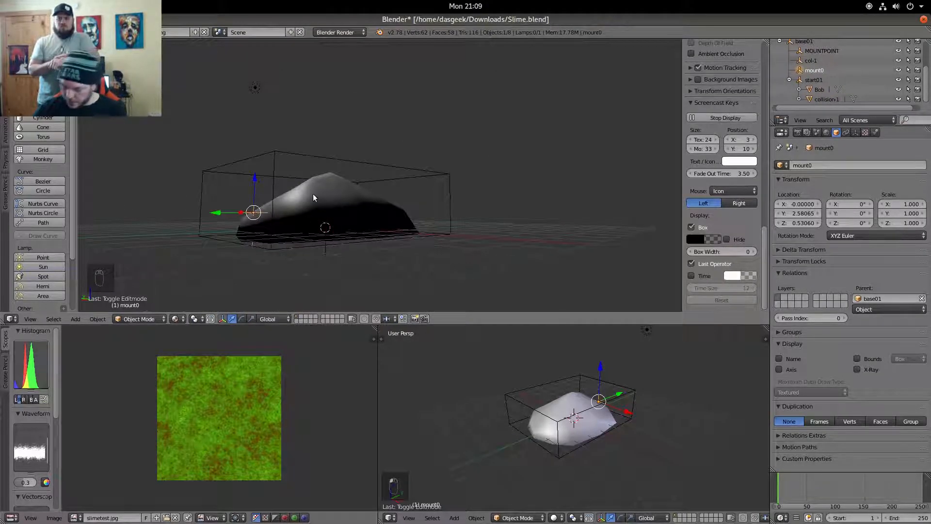
key("KP_3")
scroll(327, 196, "down", 2)
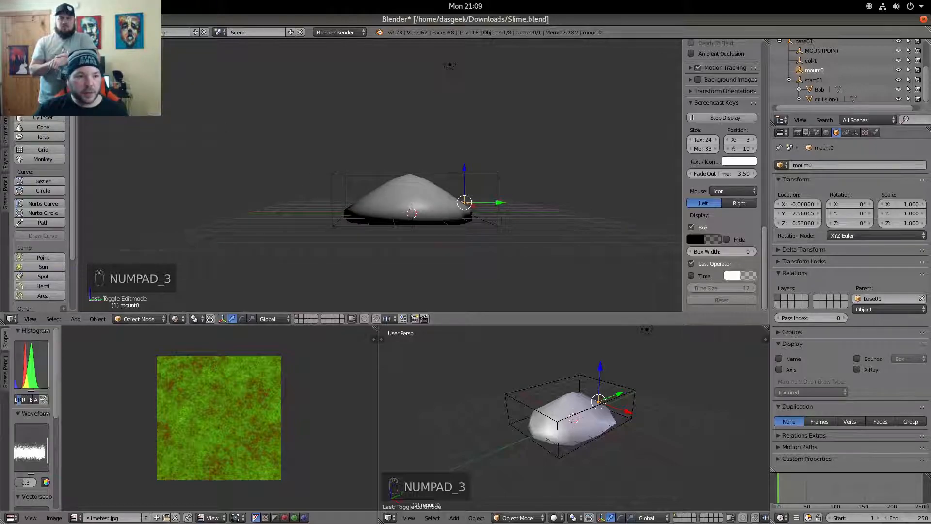
- Save Slime.blend and export the scene as COLLADA into Torque3d's art/shapes/Monsters folder
left_click(27, 32)
left_click(36, 108)
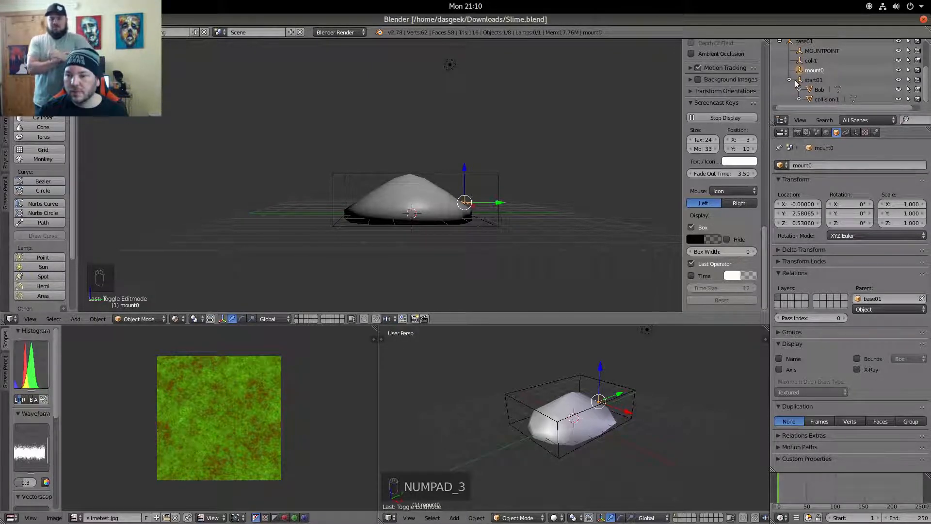
scroll(796, 84, "up", 2)
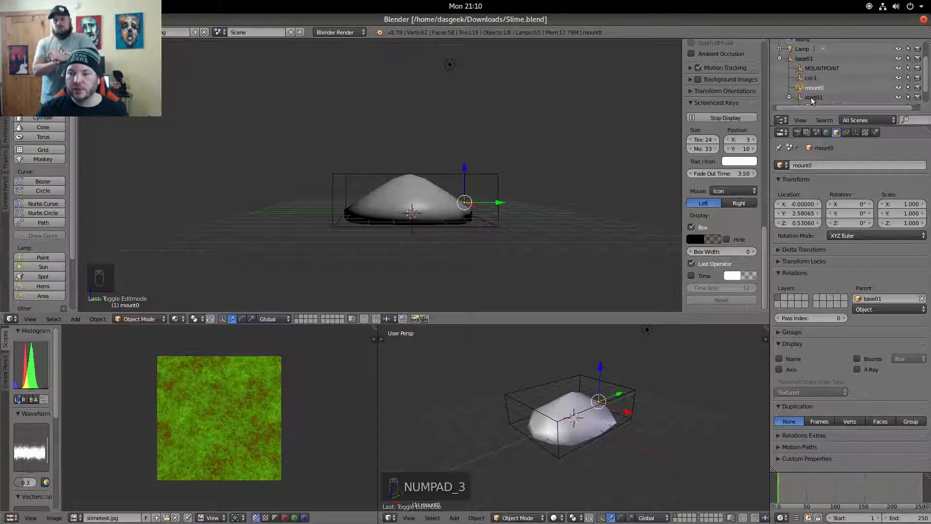
scroll(408, 188, "down", 1)
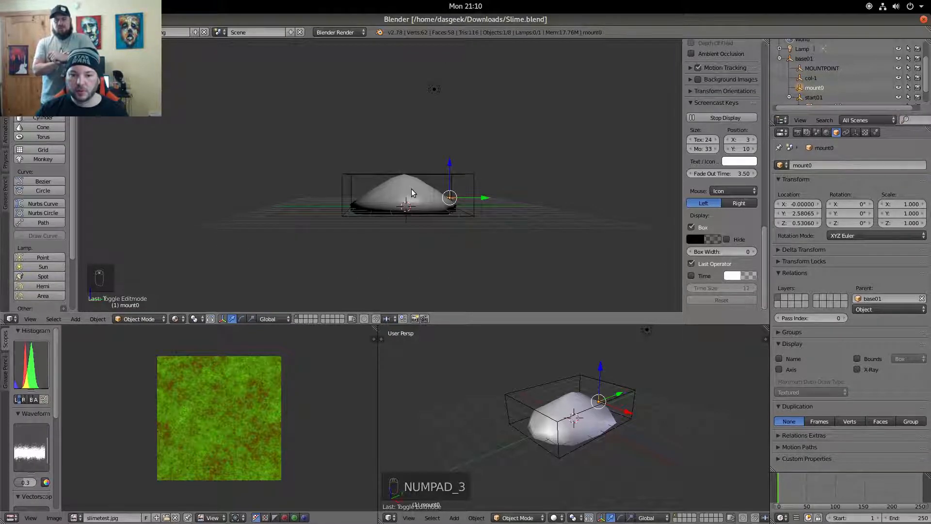
scroll(412, 188, "up", 1)
scroll(439, 190, "up", 1)
scroll(417, 170, "up", 1)
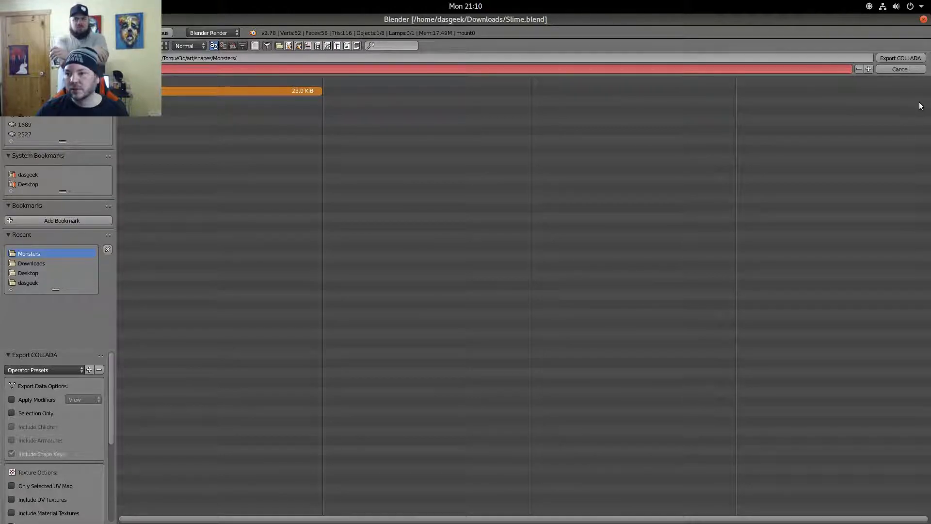
left_click(902, 58)
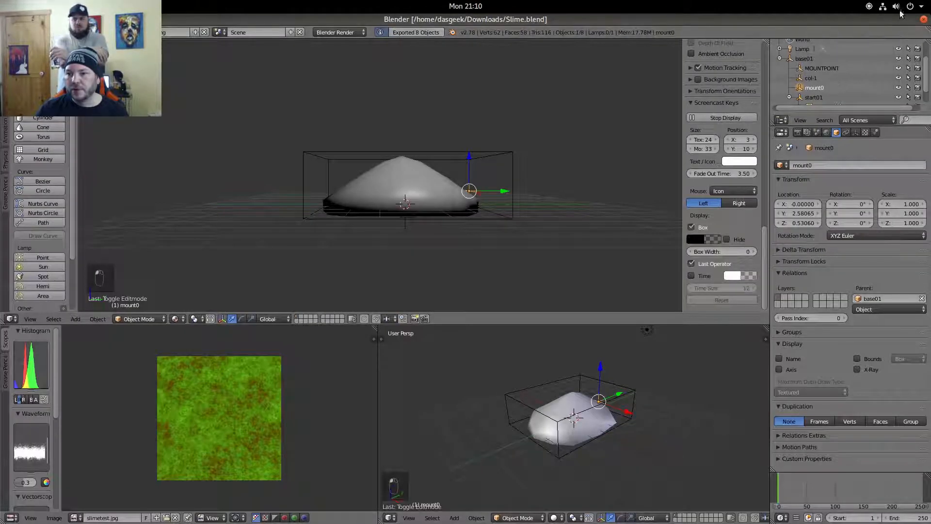
- Switch to Torque 3D, load the desert level in the World Editor, and move the floating editor windows clear of the view's centre
left_click_drag(604, 19, 556, 275)
double_click(624, 117)
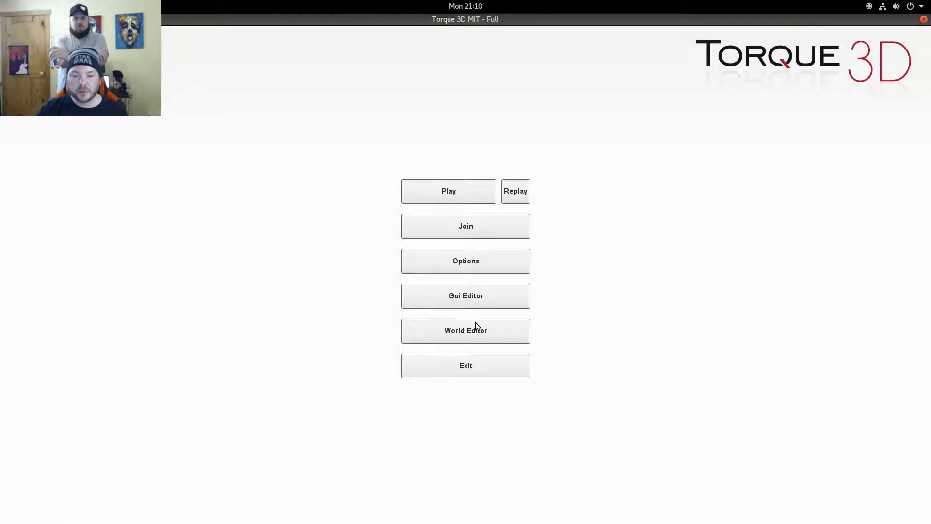
left_click(471, 334)
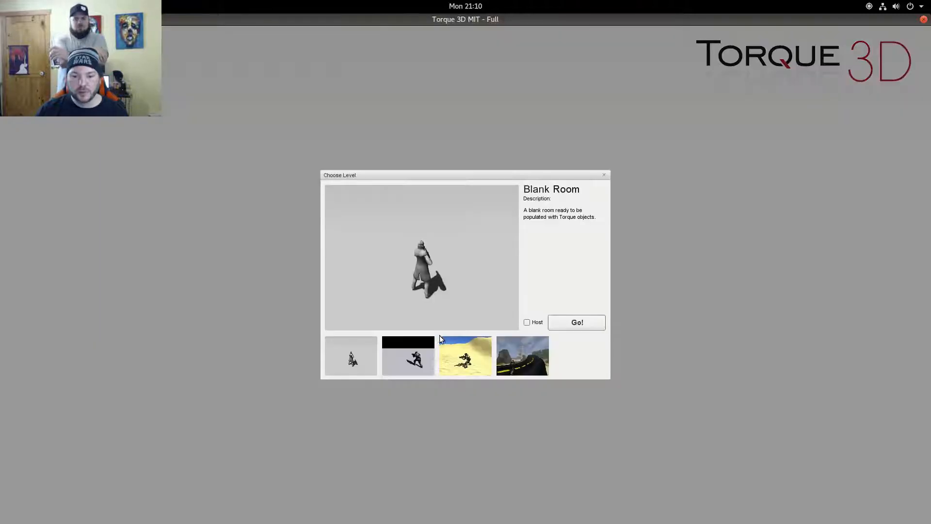
left_click(475, 367)
left_click(571, 324)
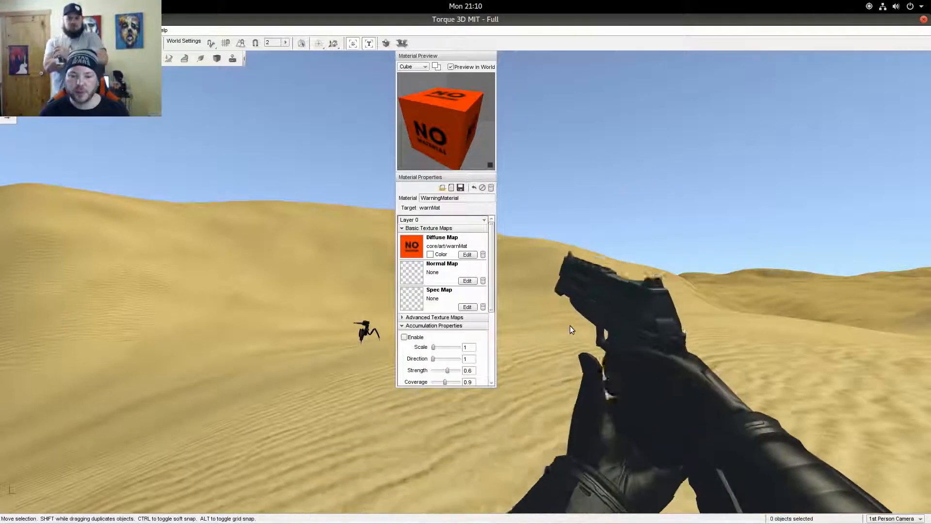
left_click_drag(460, 58, 904, 56)
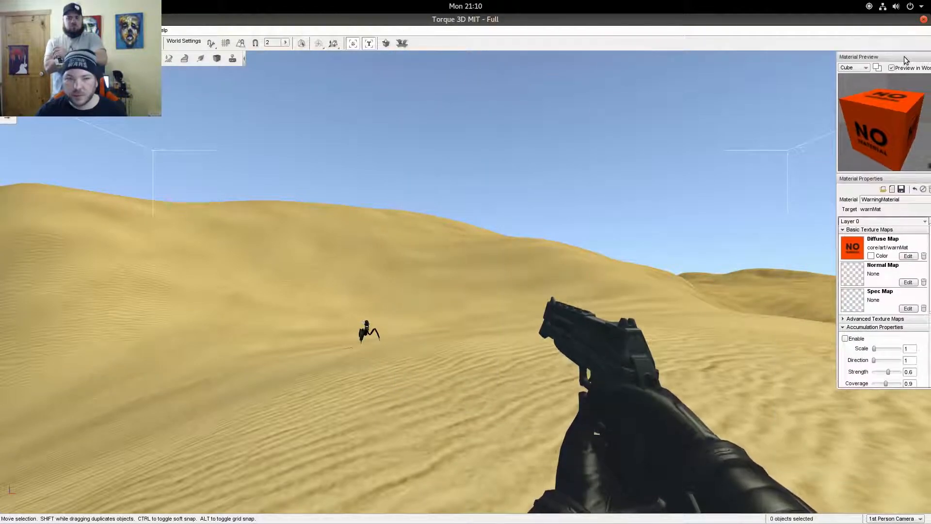
left_click_drag(450, 56, 886, 56)
- Turn and walk through the desert level to examine the imported slime from close up and farther away
right_click_drag(571, 143, 790, 166)
right_click_drag(728, 198, 757, 213)
key("2")
key("w")
key("s")
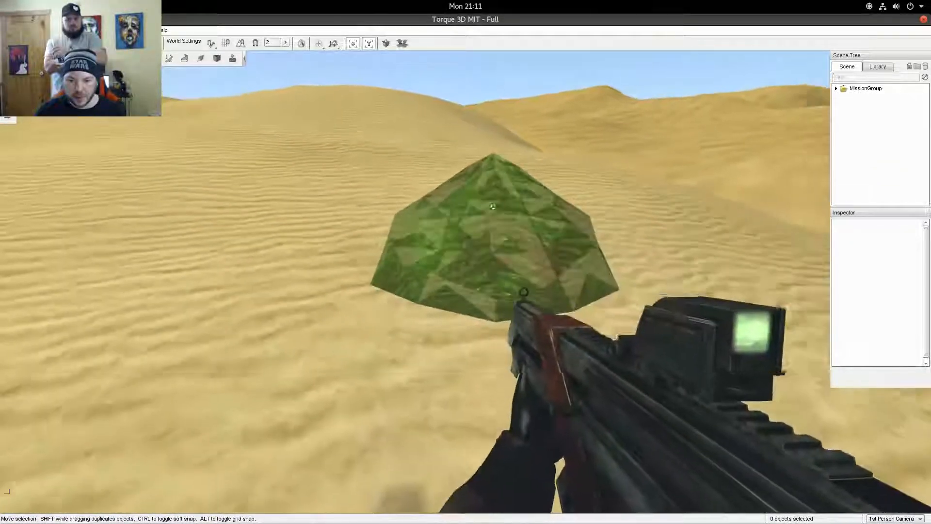
key("w")
key("s")
key("w")
right_click_drag(741, 219, 857, 200)
key("s")
key("a")
key("s")
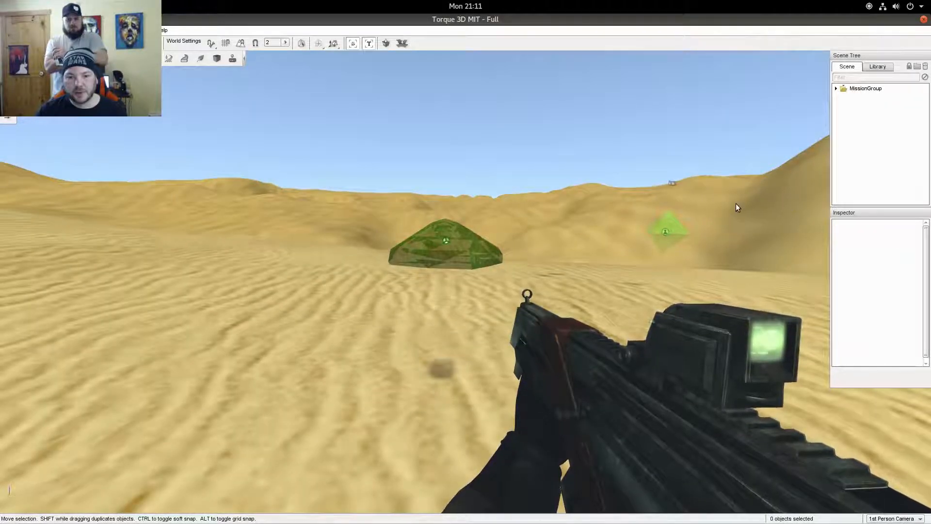
- Leave the World Editor for play mode and fire the rifle at the slime while approaching it to test its collision
key("F11")
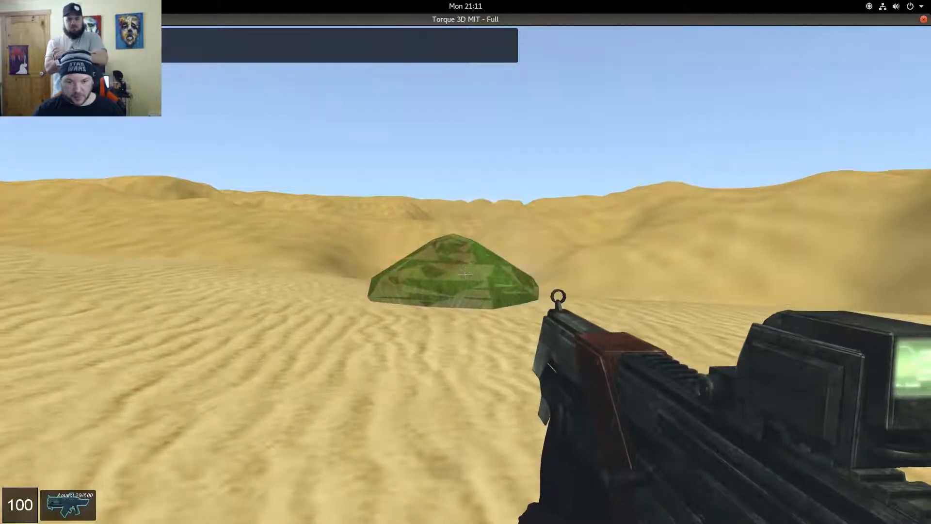
left_click(465, 274)
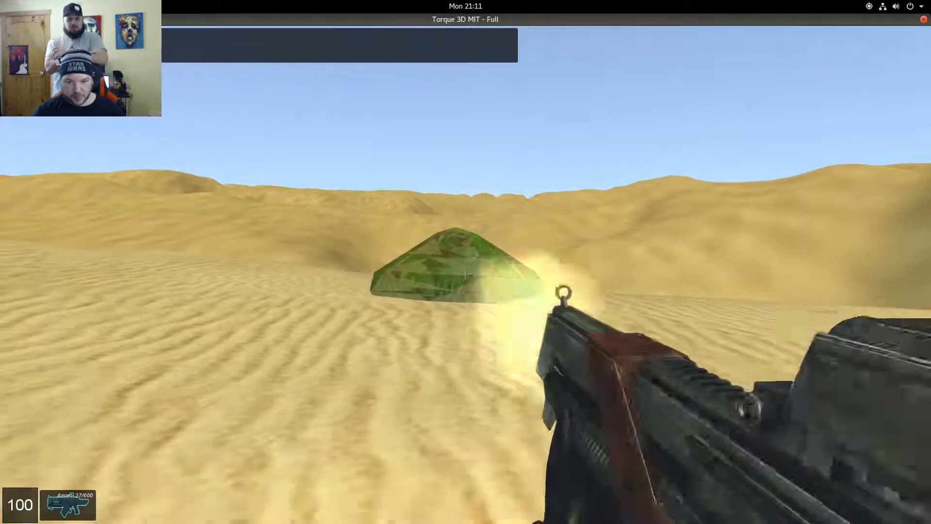
key("w")
key("w")
left_click(466, 275)
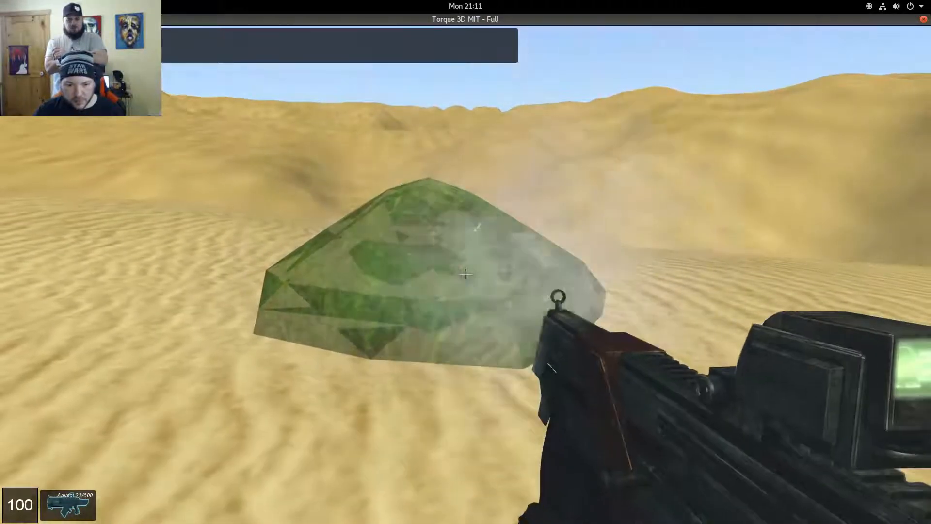
key("w")
key("w")
left_click(464, 274)
key("s")
left_click(465, 274)
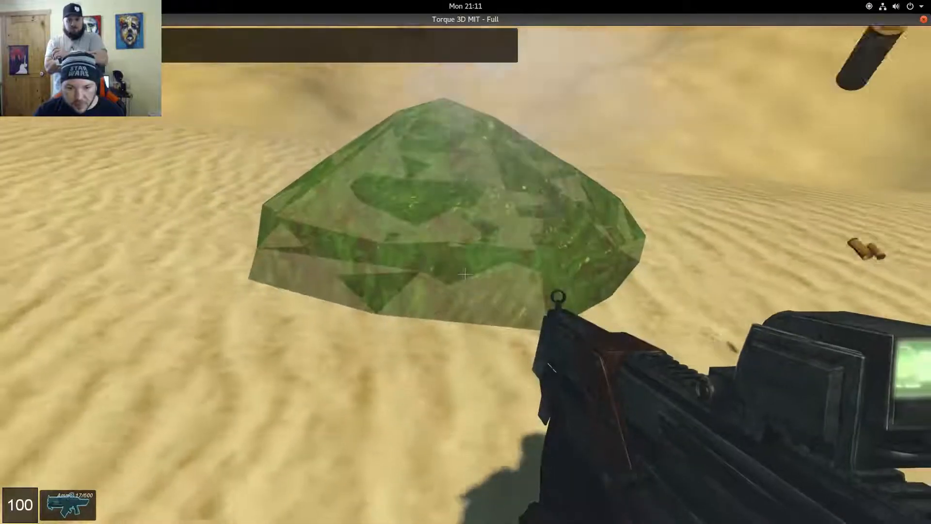
- Keep firing at the slime's front while moving repeatedly towards and away from it to test bullet hits
key("w")
left_click(465, 274)
key("s")
left_click(465, 274)
left_click(465, 274)
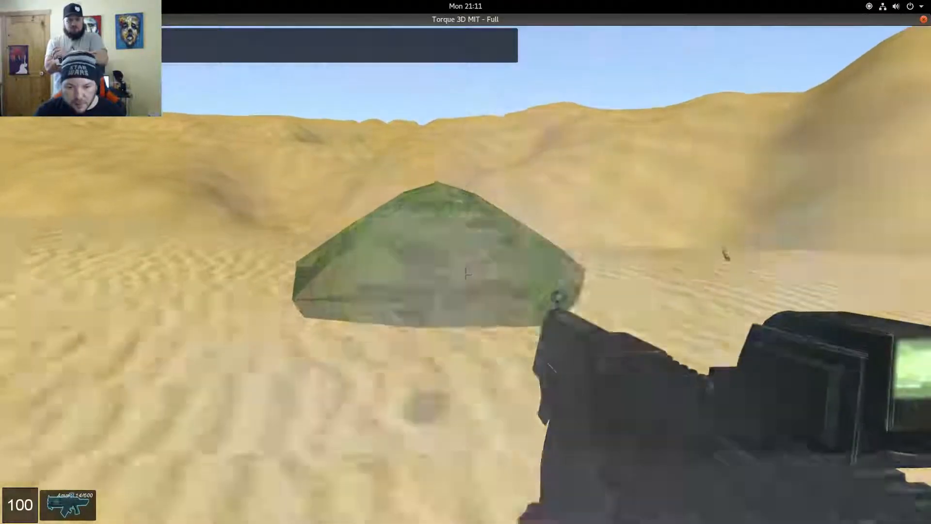
key("w")
left_click(465, 274)
key("s")
left_click(464, 274)
- Move around to the slime's side, shoot it, and walk up against it to examine the impacts and collision
key("d")
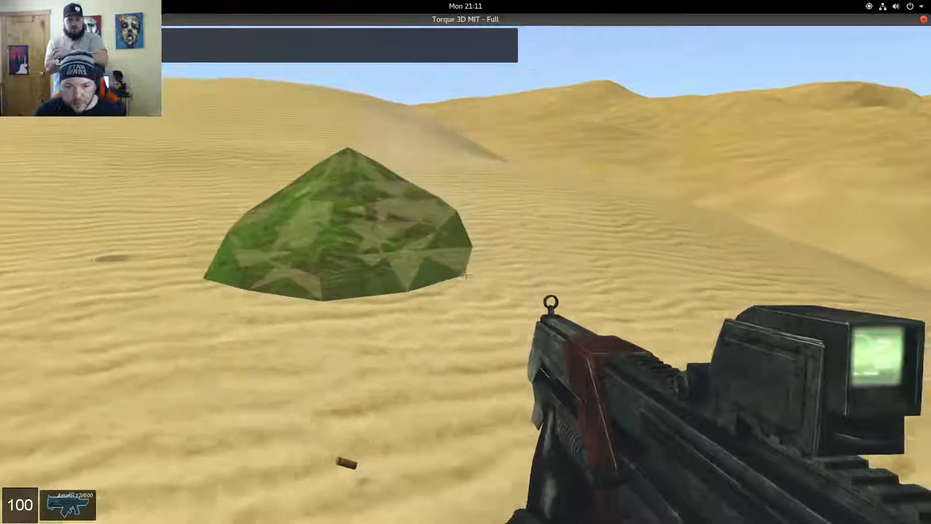
left_click(465, 274)
left_click(465, 273)
left_click(465, 274)
key("w")
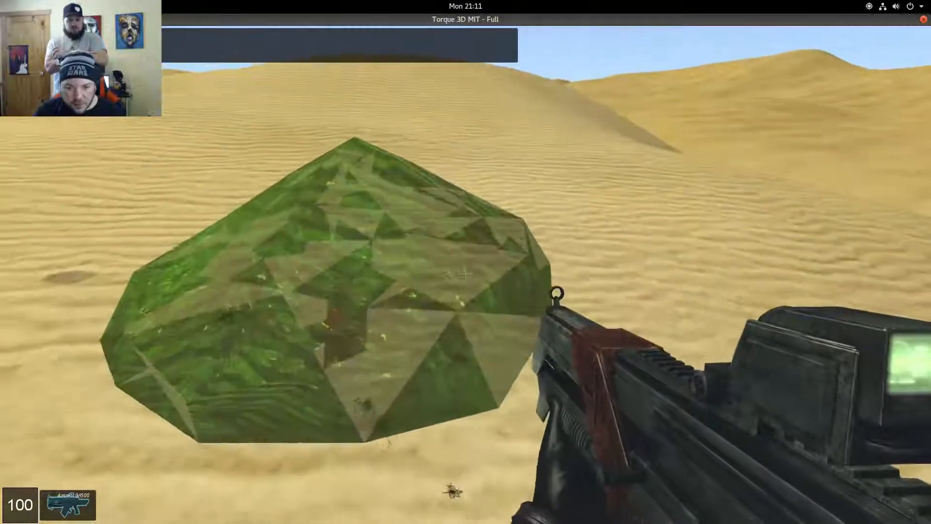
key("w")
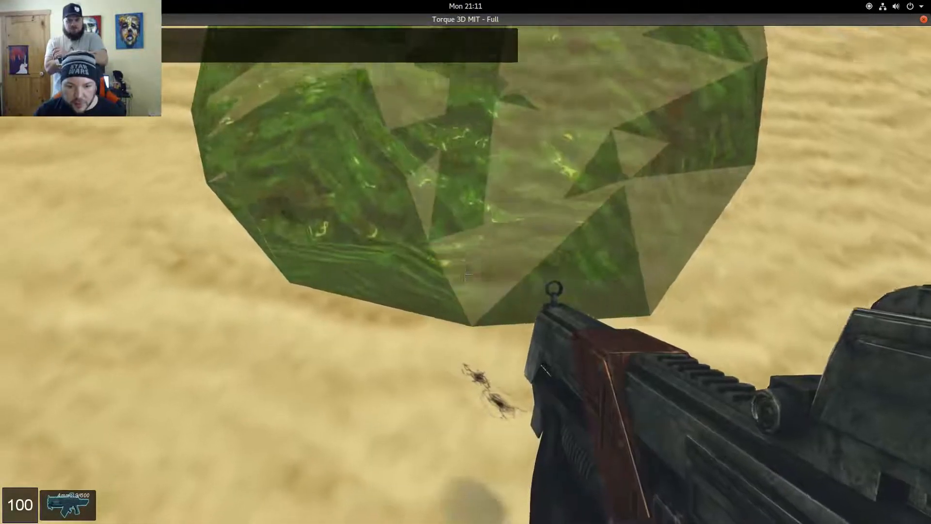
key("s")
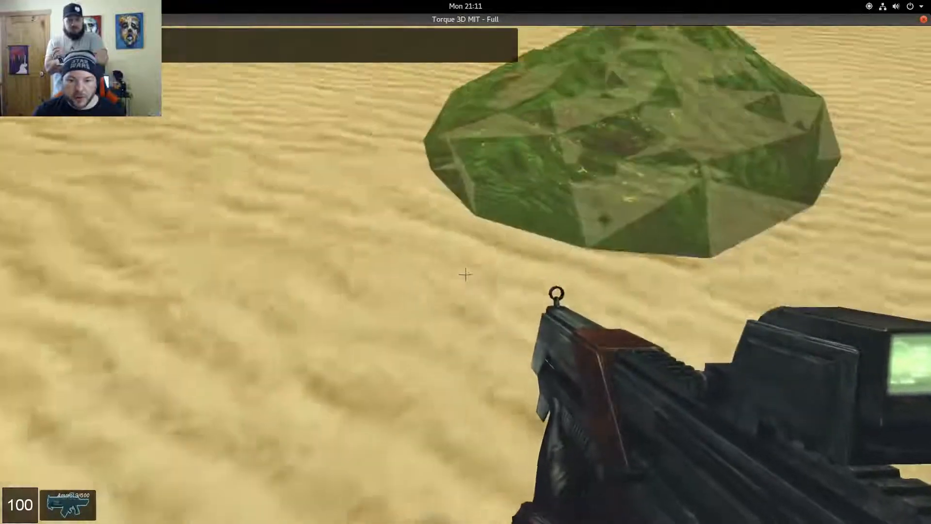
key("s")
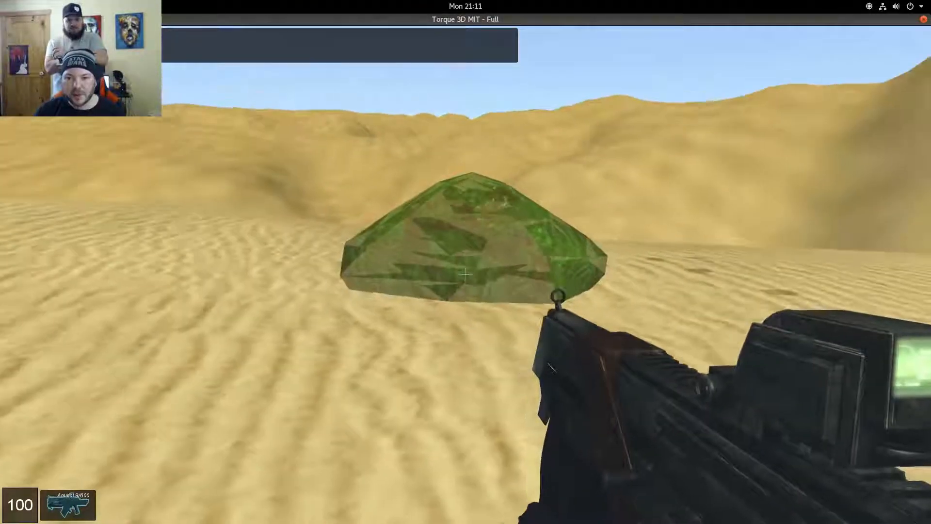
left_click(465, 274)
key("w")
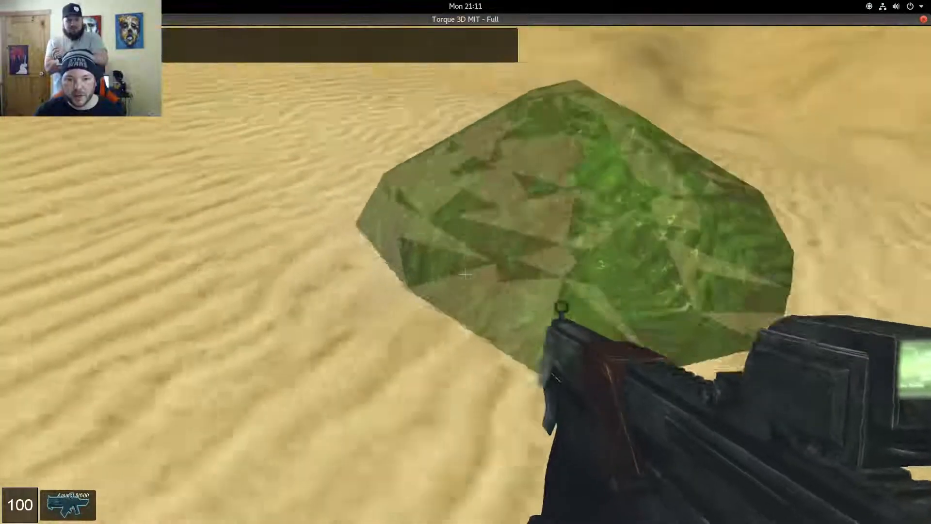
- Shoot the slime once more while stepping towards and away from it, and back off to examine it from a distance
key("s")
left_click(465, 274)
key("w")
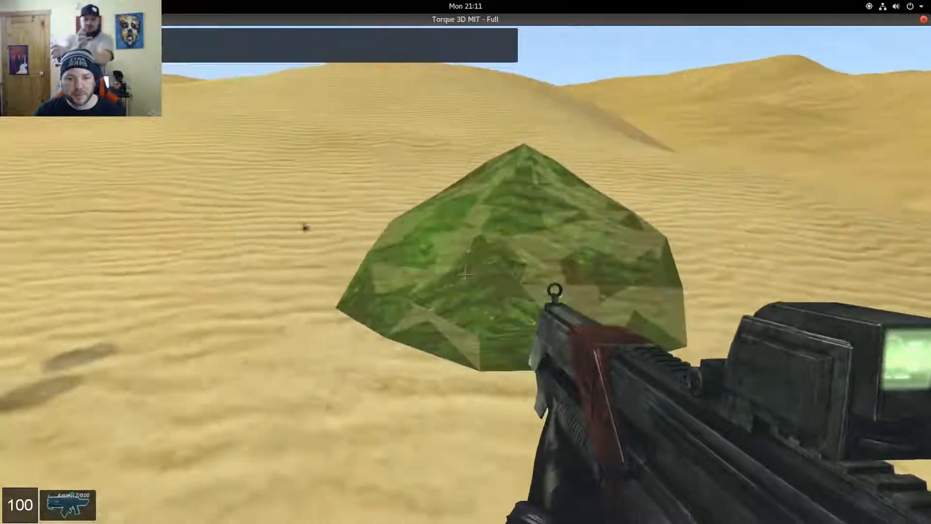
key("s")
key("w")
key("s")
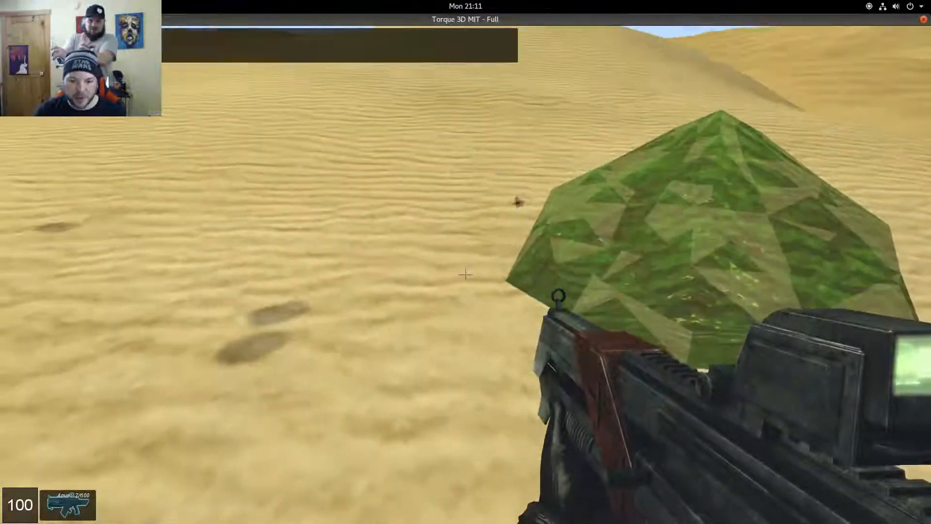
key("s")
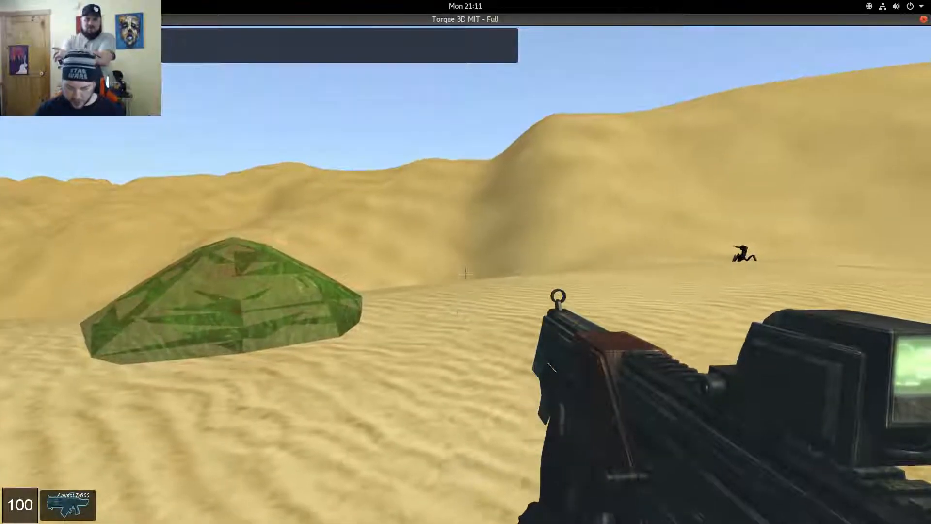
- Return to the World Editor, restore its window to a smaller size, and switch to a maximized Blender window showing Slime.blend
key("F11")
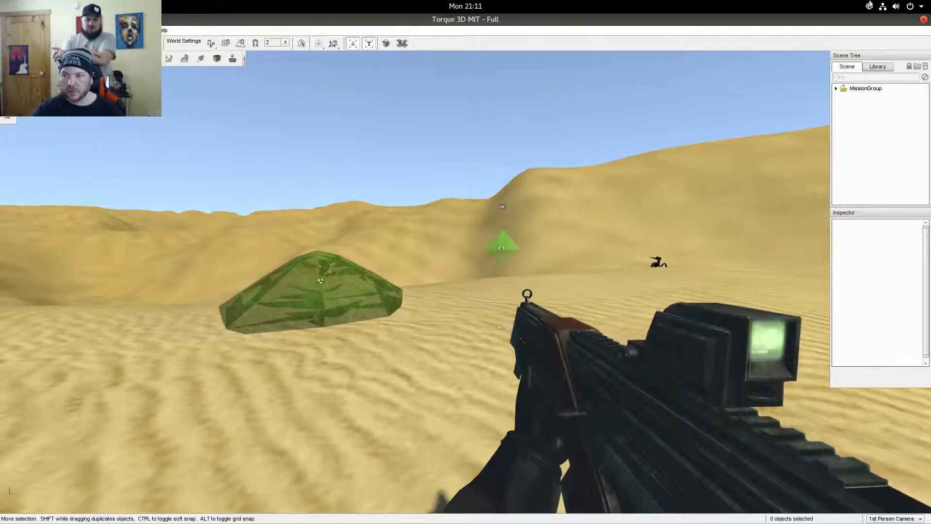
double_click(617, 16)
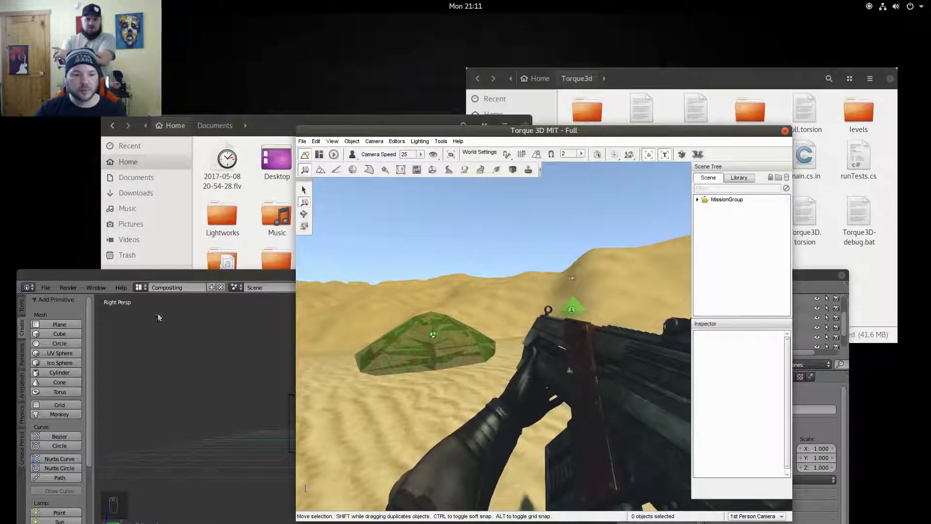
double_click(191, 276)
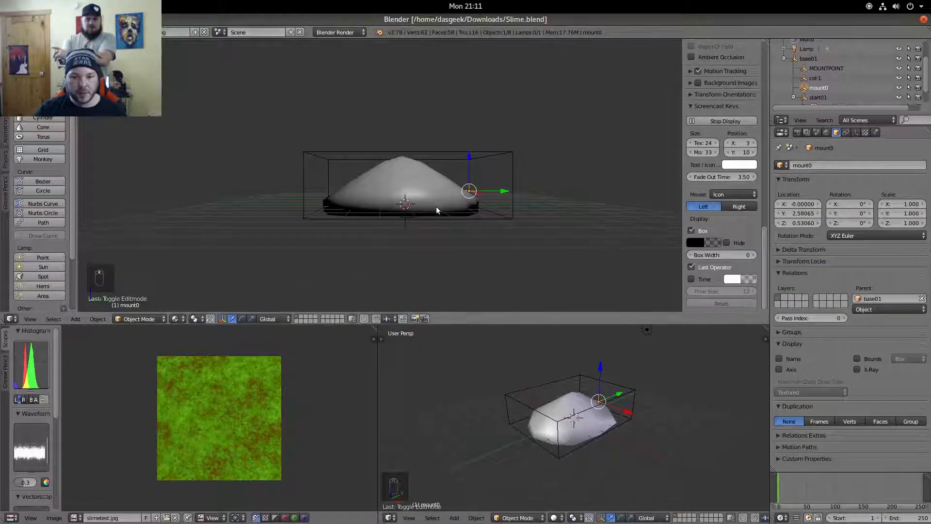
- Select the collision-1 box around the slime and put it into Edit Mode
middle_click_drag(436, 209, 349, 243)
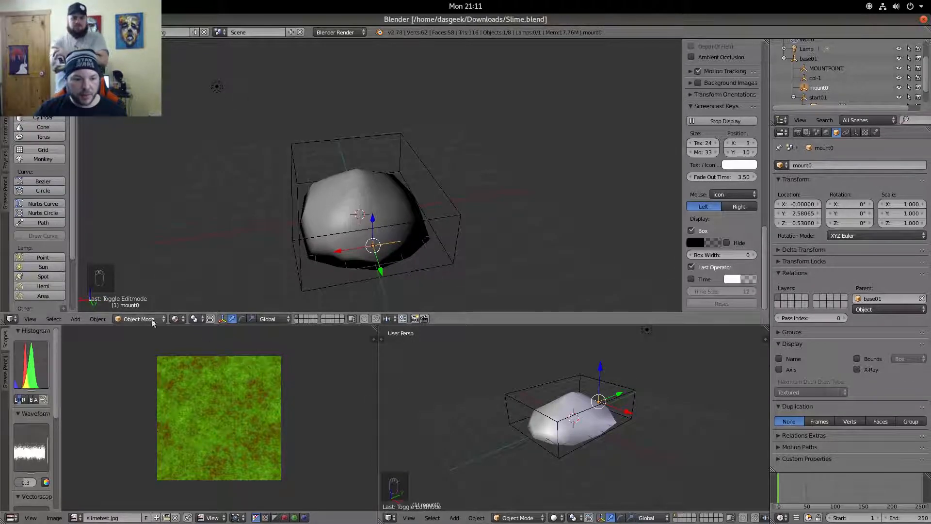
right_click(342, 244)
right_click(323, 239)
left_click(144, 319)
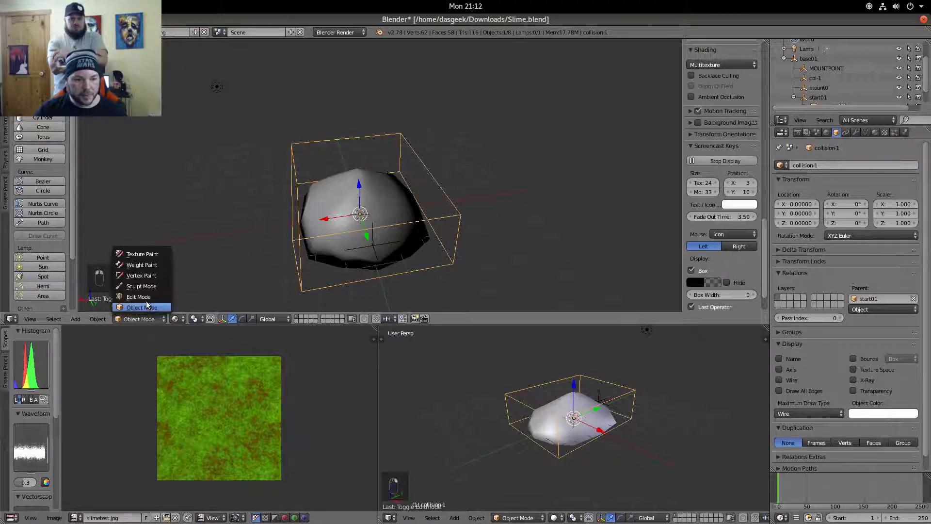
left_click(138, 296)
- Add two perpendicular centred loop cuts to the collision-1 box, one through its length and one across its width
middle_click_drag(291, 145, 270, 206)
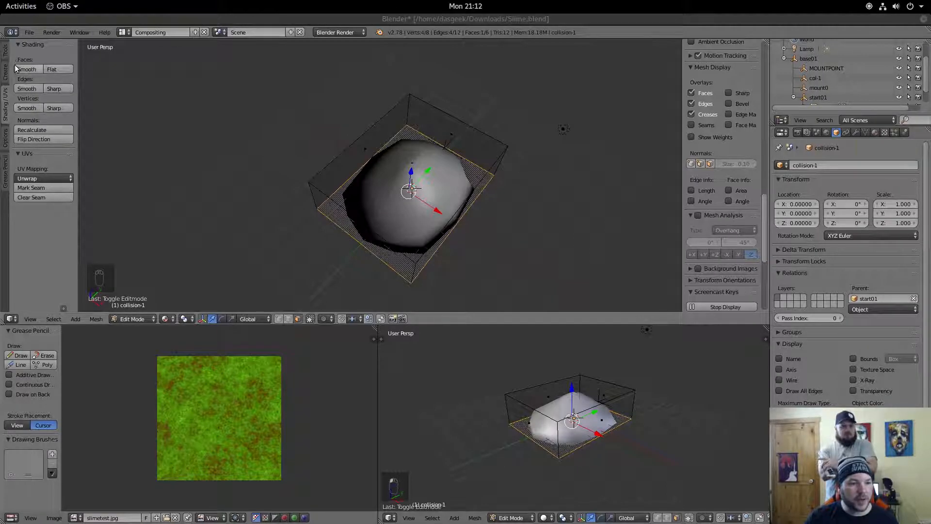
left_click(7, 76)
left_click(6, 54)
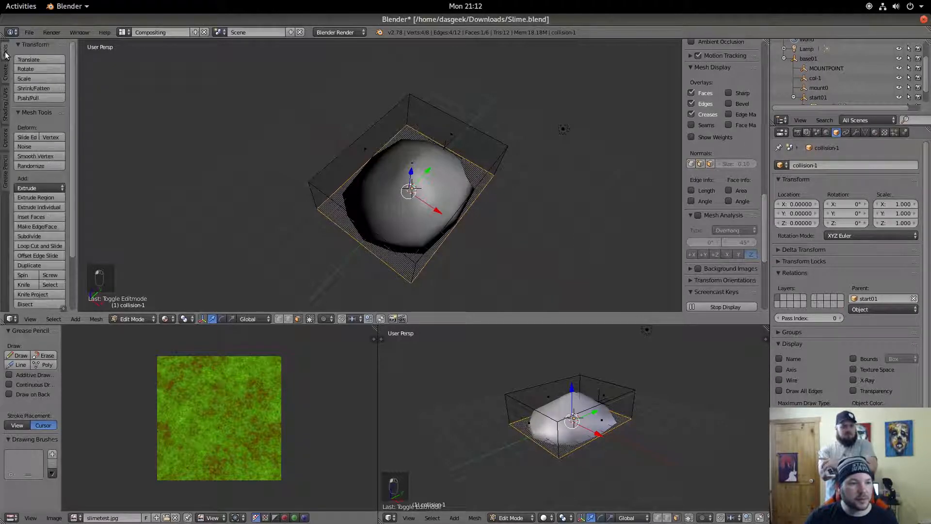
left_click(37, 246)
left_click(362, 224)
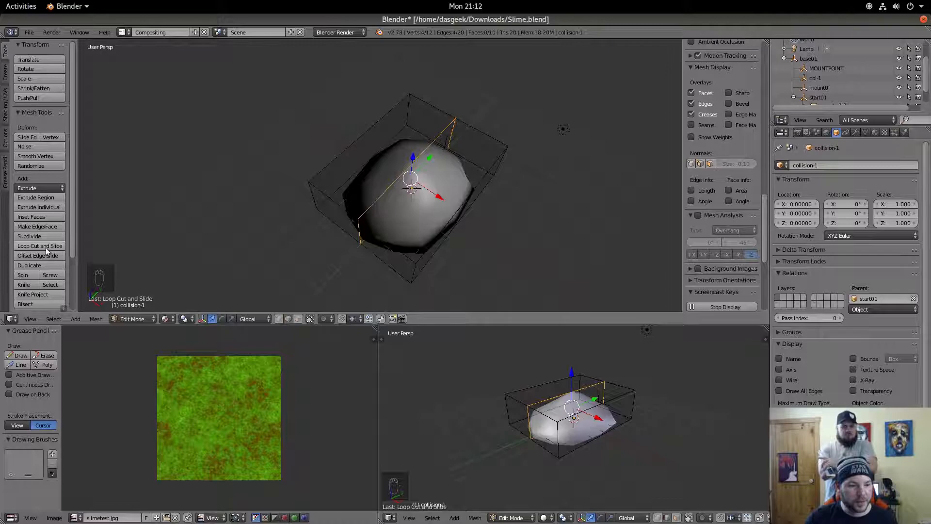
left_click(46, 251)
left_click(373, 135)
left_click(372, 136)
- Turn on vertex selection and select the centre vertex on the collision box's top face
middle_click_drag(310, 276, 392, 259)
middle_click_drag(352, 197, 410, 158)
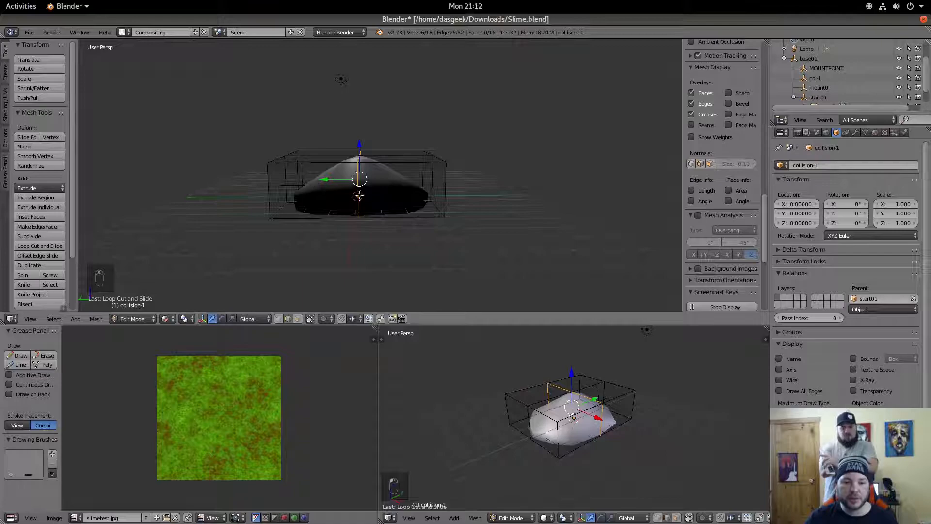
middle_click_drag(350, 213, 379, 199)
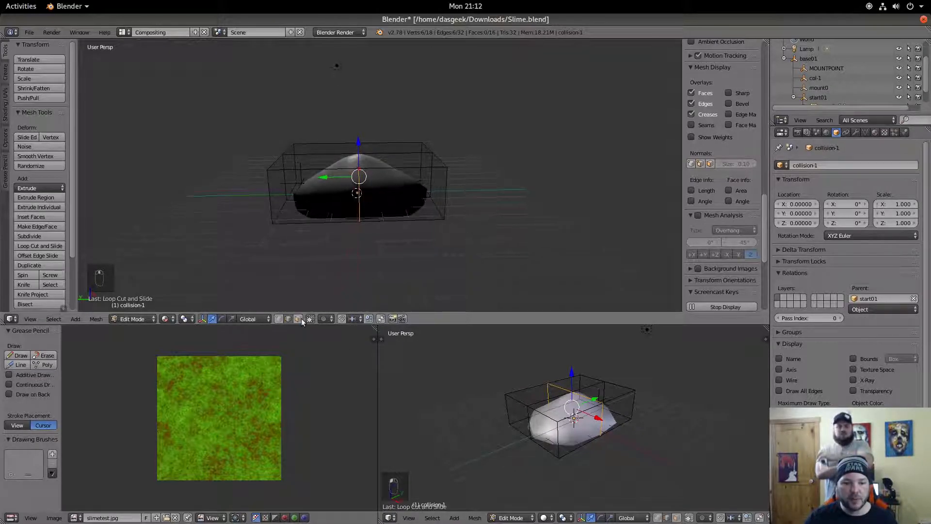
left_click(279, 318)
mouse_move(322, 241)
middle_mouse_down()
mouse_move(318, 218)
mouse_move(323, 235)
middle_mouse_up()
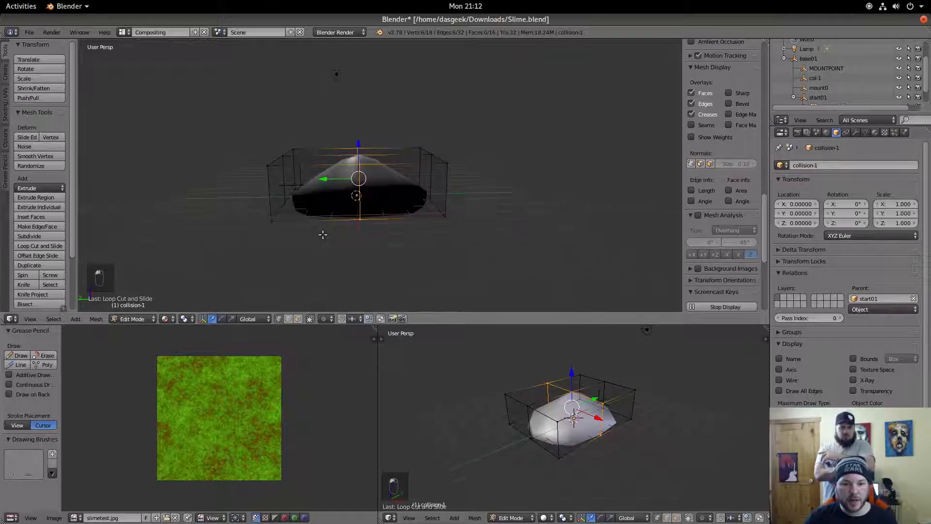
scroll(359, 178, "up", 4)
right_click(337, 132)
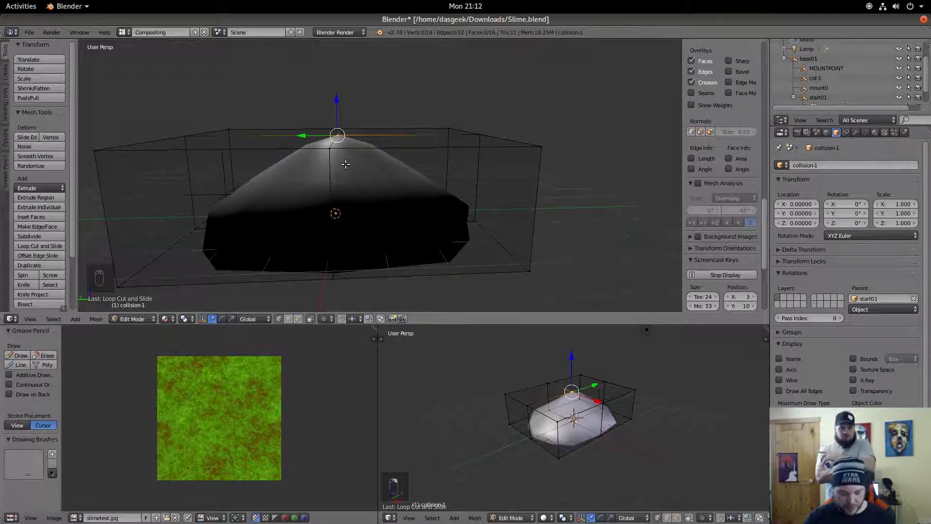
- Try several heights for the collision box's top centre vertex above the slime's peak, and undo the moves
key("g")
left_click(345, 199)
middle_click_drag(383, 152, 388, 123)
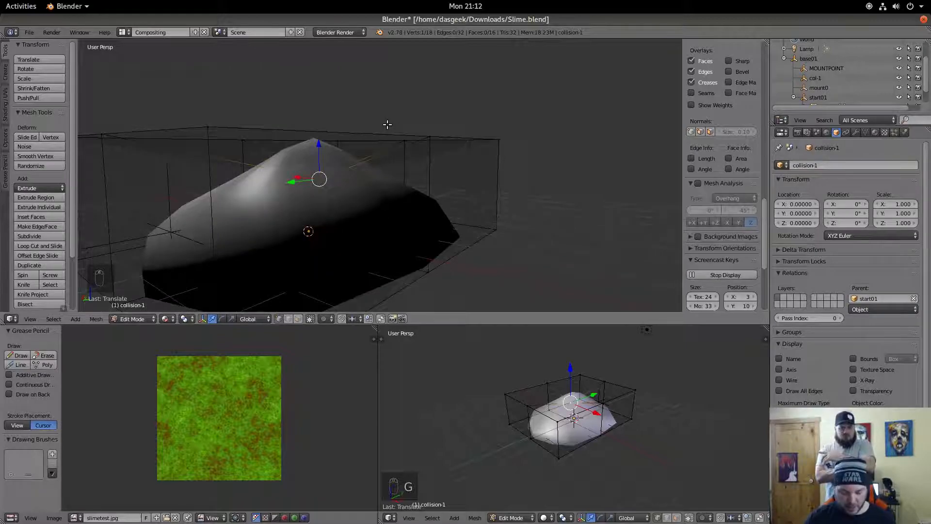
key("g")
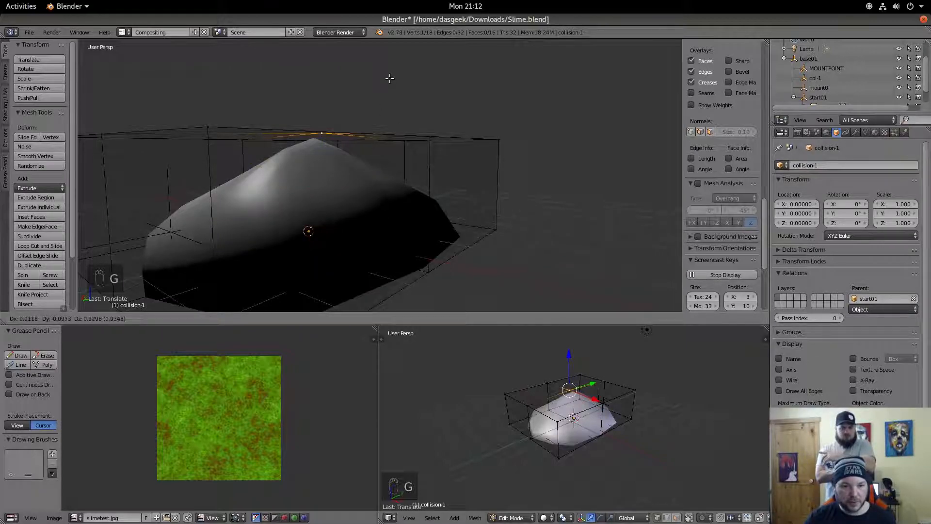
left_click(391, 306)
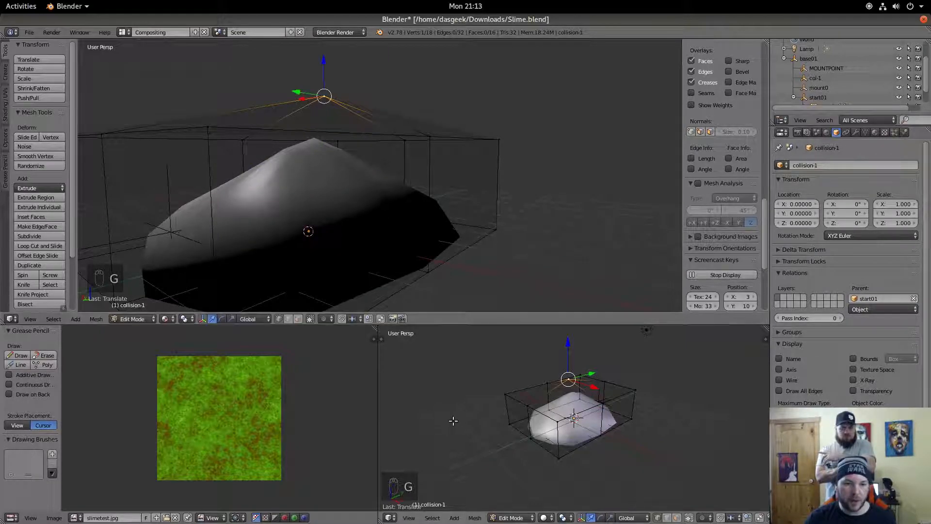
middle_click_drag(478, 241, 411, 228)
key("g")
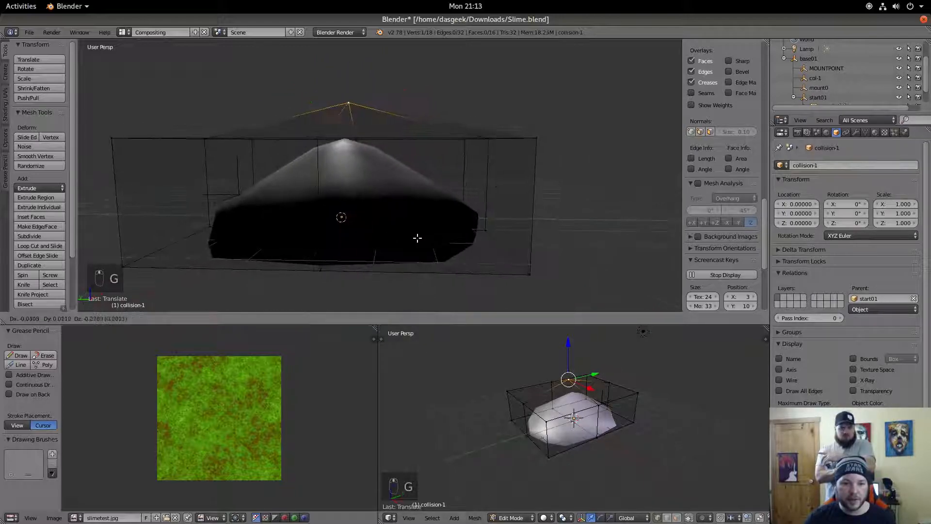
left_click(424, 233)
middle_click_drag(435, 178, 385, 138)
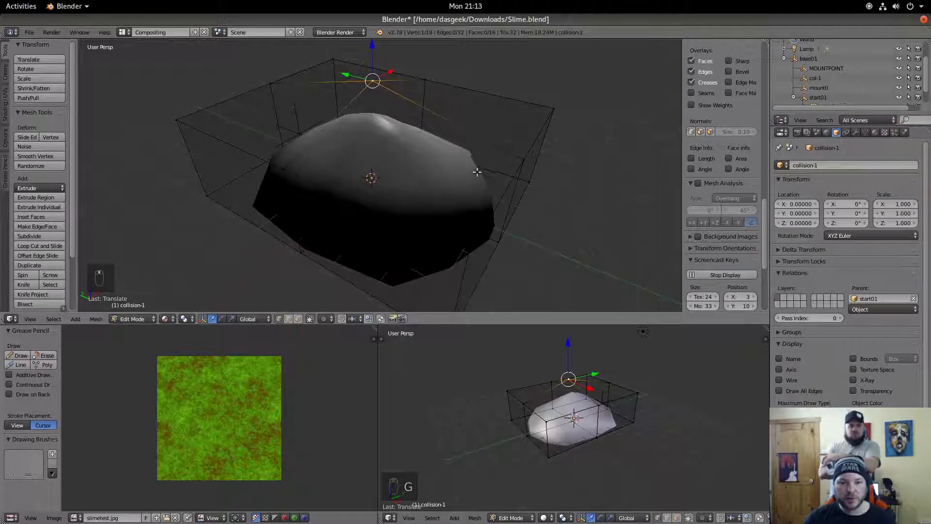
middle_click_drag(447, 200, 420, 185)
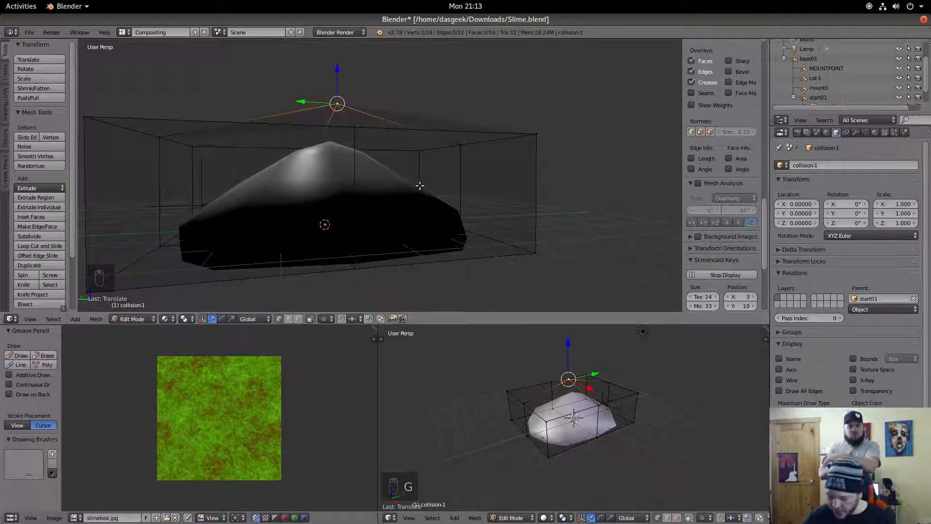
key("KP_3")
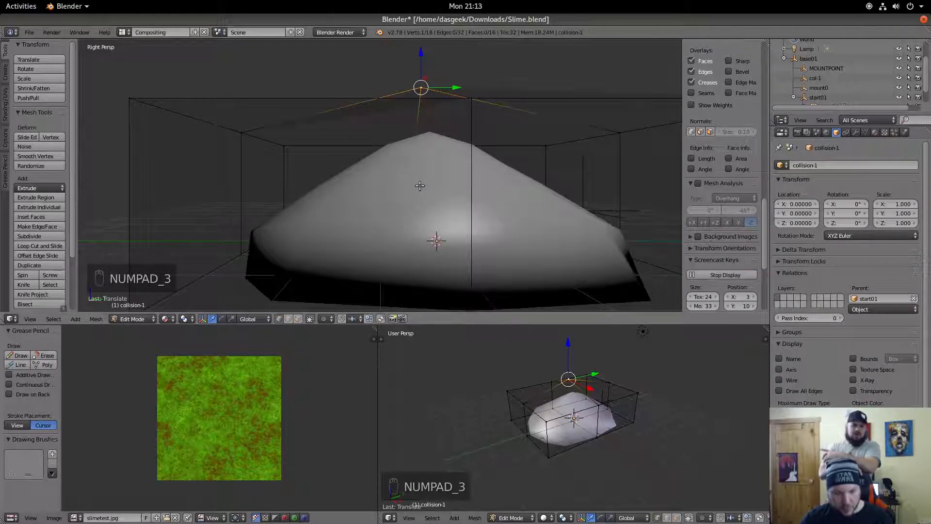
key("ctrl+z")
key("ctrl+z")
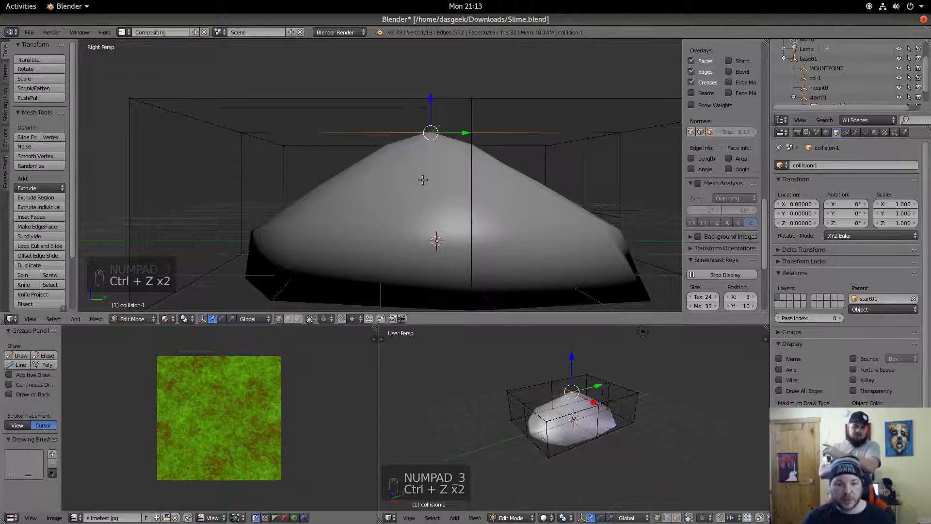
- In top view, add the two corners and middle vertex of the box's top edge at the negative Y end to the selection
scroll(428, 242, "up", 3)
middle_click_drag(429, 242, 463, 201, "shift")
middle_click_drag(315, 184, 364, 196, "shift")
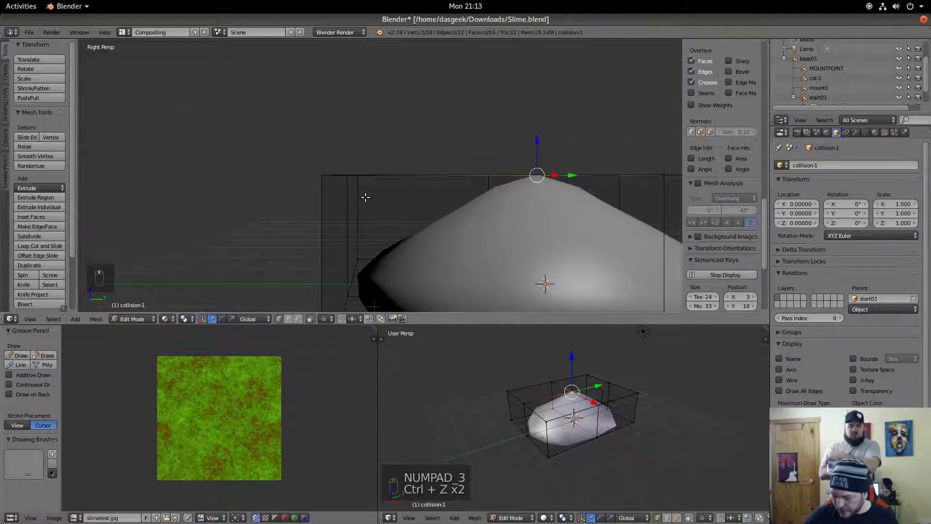
key("KP_7")
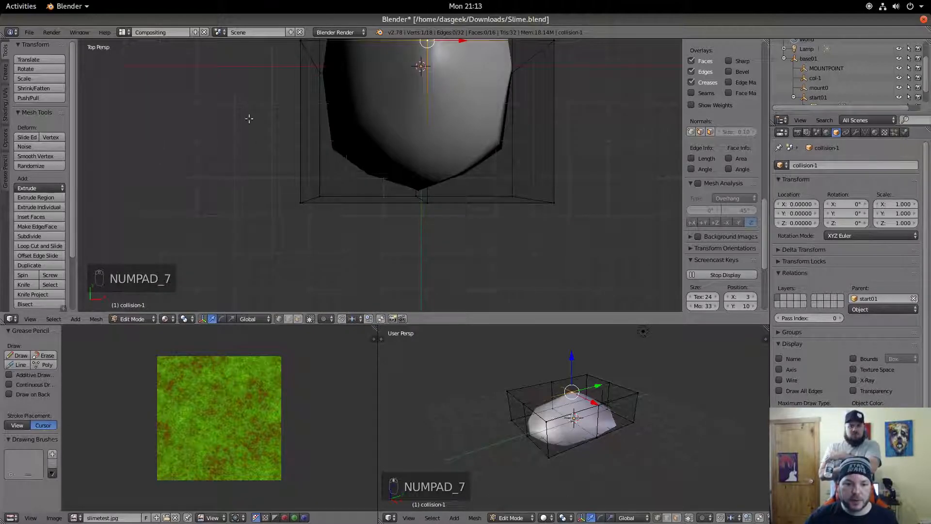
left_click(307, 200)
right_click(555, 196, "shift")
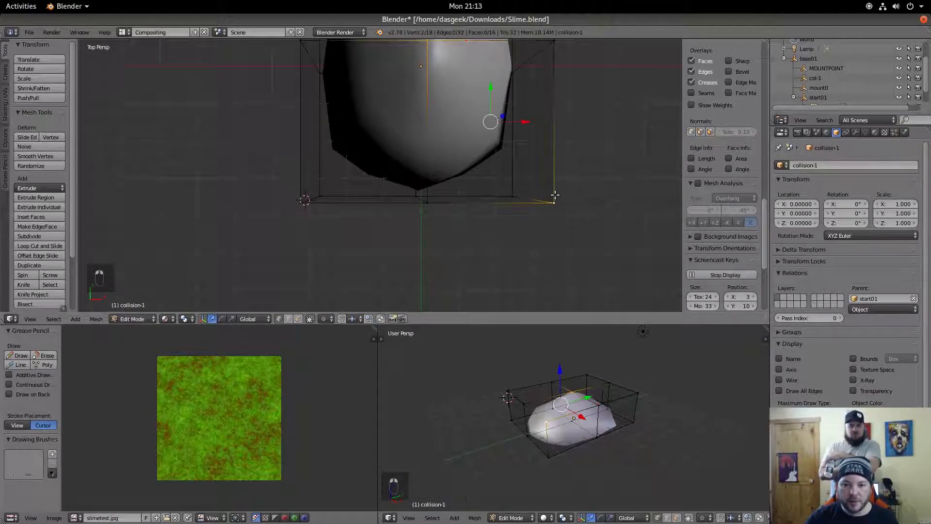
right_click(428, 208, "shift")
right_click(295, 204, "shift")
- Deselect the top centre vertex and move the negative Y end's three top-edge vertices inward along Y towards the slime
middle_click_drag(343, 211, 323, 226, "shift")
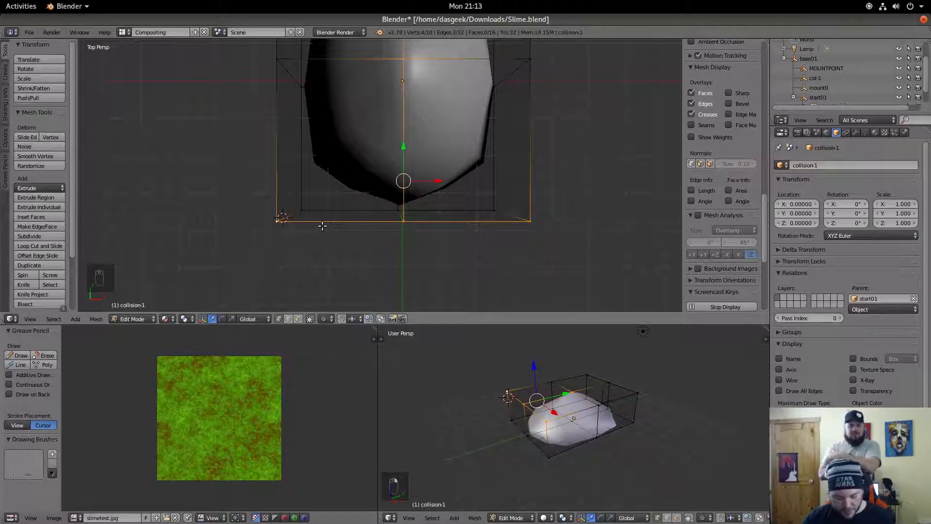
key("g")
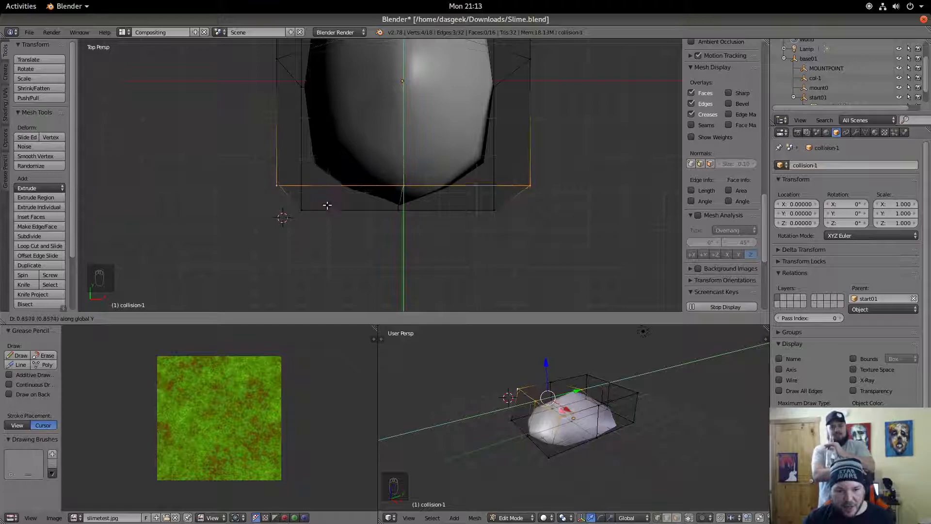
right_click(328, 217)
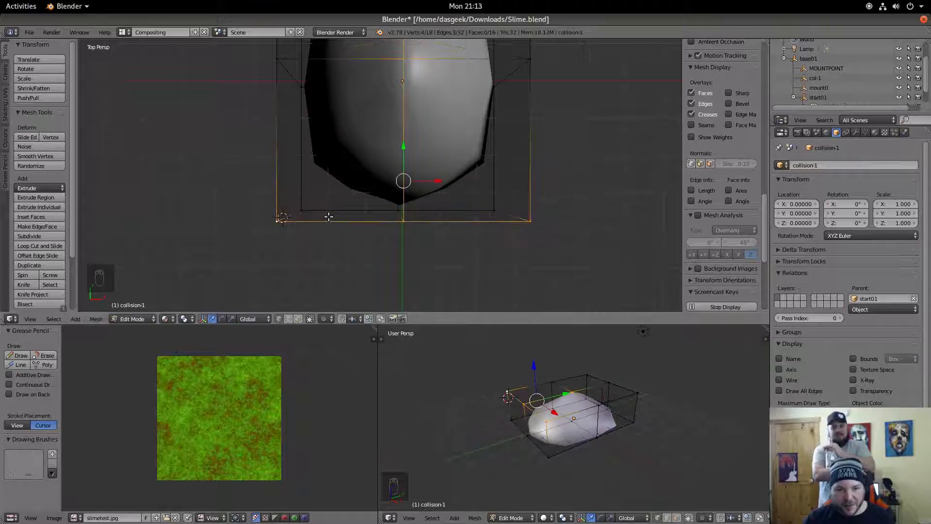
right_click(409, 56, "shift")
key("g")
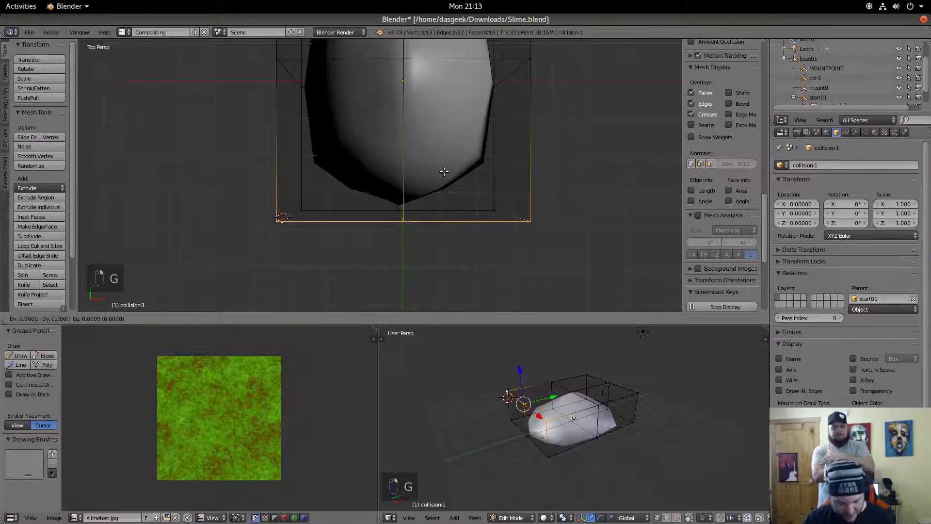
right_click(442, 151)
key("g")
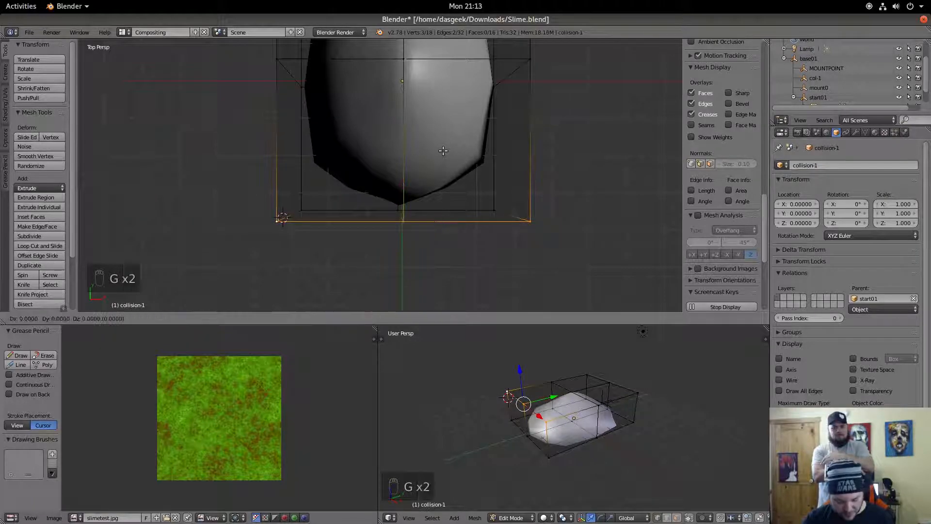
left_click(452, 115)
- Select the three top-edge vertices at the box's positive Y end and move them inward along Y towards the slime
middle_click_drag(308, 180, 357, 304, "shift")
middle_click_drag(473, 92, 446, 229, "shift")
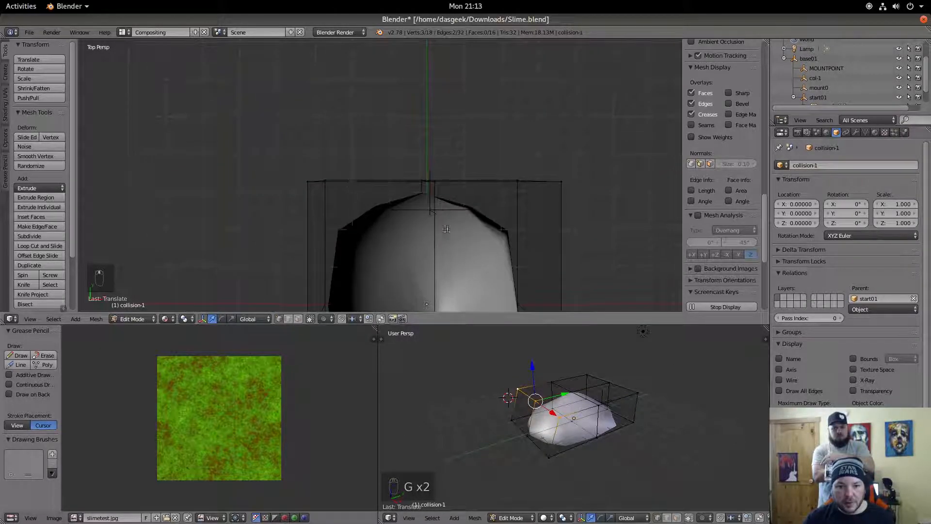
right_click(306, 181)
right_click(439, 185, "shift")
right_click(567, 187, "shift")
key("g")
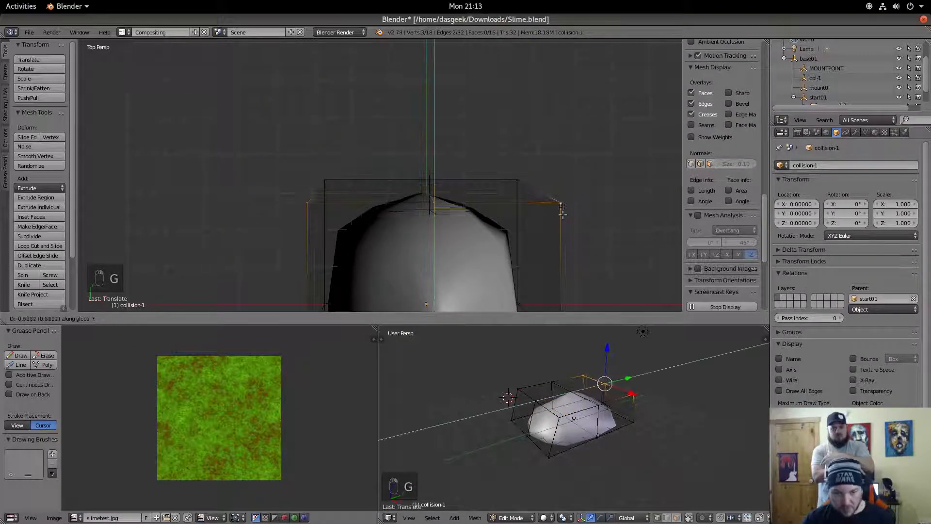
- Select the three top-edge vertices along the box's negative X side and move them inward along X towards the slime
middle_click_drag(398, 165, 411, 110, "shift")
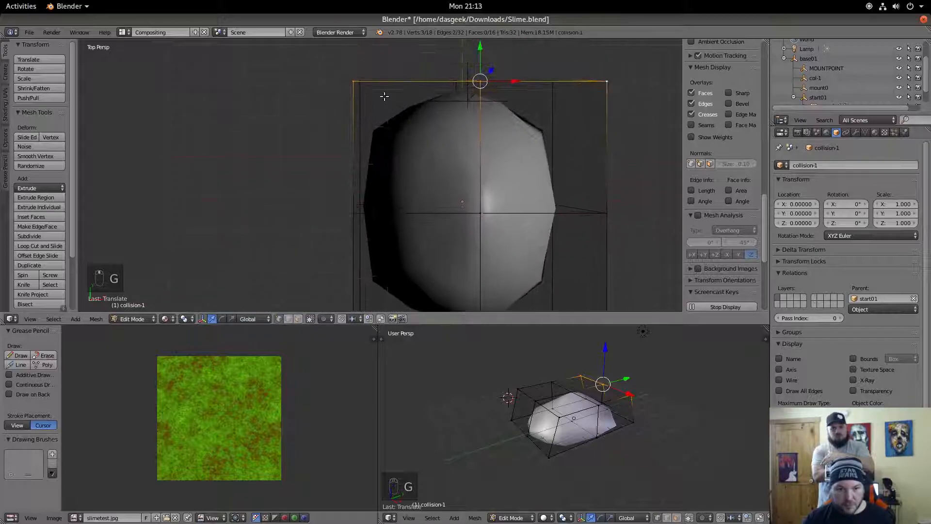
right_click(353, 80)
middle_click_drag(403, 174, 417, 120, "shift")
right_click(368, 157, "shift")
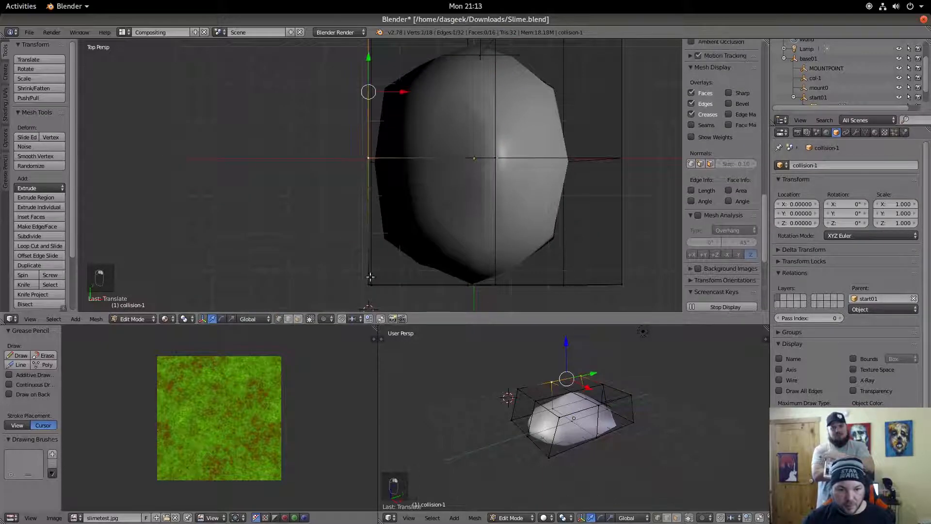
right_click(368, 291, "shift")
middle_click_drag(470, 184, 435, 204, "shift")
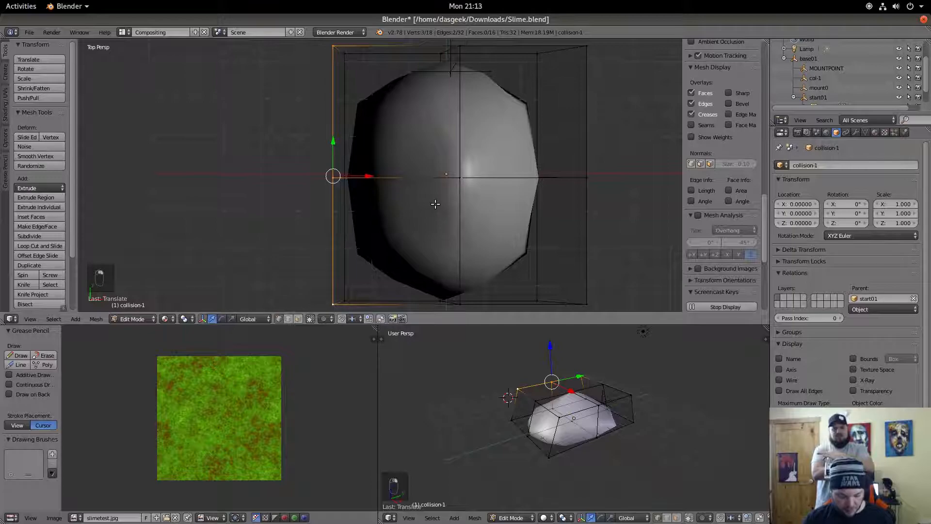
key("g")
middle_click(436, 205)
right_click(459, 209)
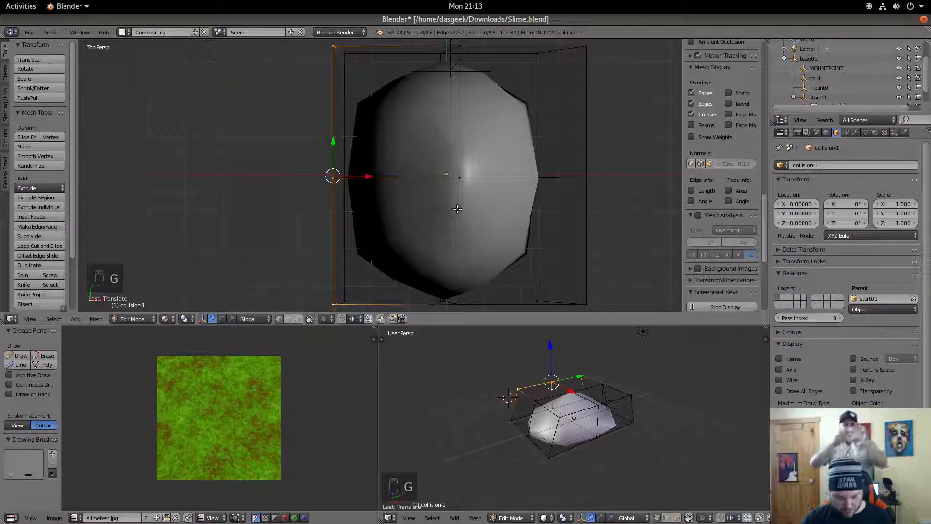
key("g")
left_click(532, 183)
- Select the three top-edge vertices along the box's positive X side, move them inward along X, and return to top view
middle_click_drag(532, 183, 432, 215, "shift")
right_click(494, 73)
right_click(491, 210, "shift")
middle_click_drag(491, 210, 518, 88, "shift")
right_click(520, 212, "shift")
middle_click_drag(488, 127, 486, 230, "shift")
key("g")
key("x")
left_click(446, 233)
middle_click_drag(446, 232, 319, 285)
middle_click_drag(312, 219, 369, 207)
key("KP_7")
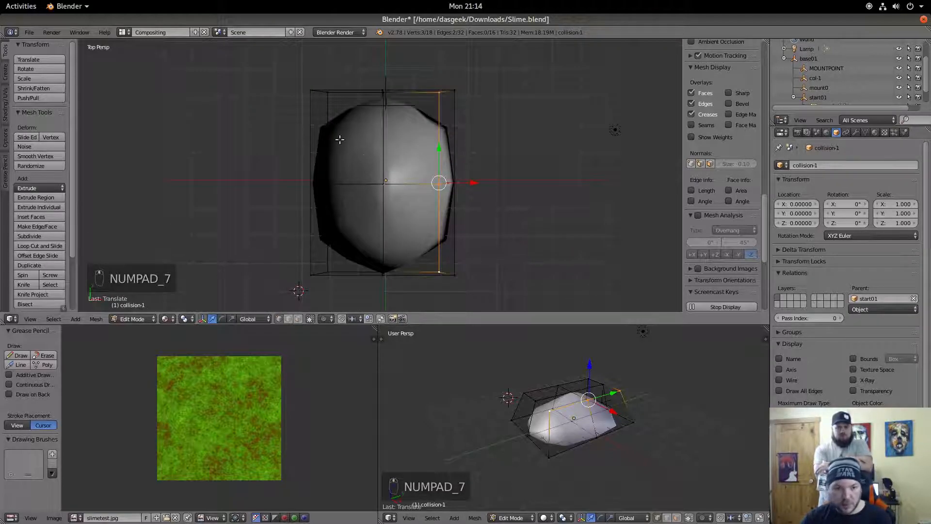
- Move the bottom corner vertex at the negative X, positive Y corner diagonally inward to the slime's outline
middle_click_drag(344, 138, 420, 187, "shift")
right_click(404, 171)
key("g")
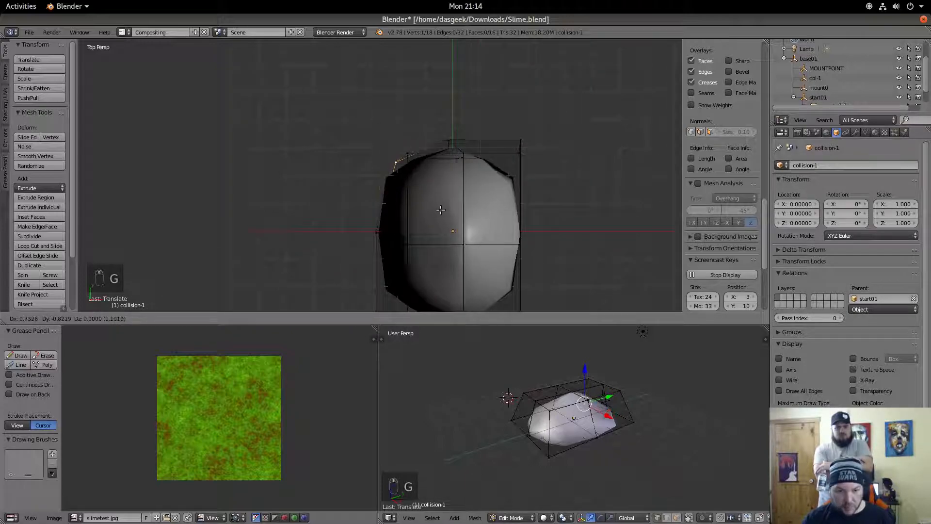
left_click(436, 208)
- Move the bottom and top corner vertices at the positive X, positive Y corner inward to the slime's outline
middle_click_drag(539, 135, 508, 142, "shift")
right_click(501, 146)
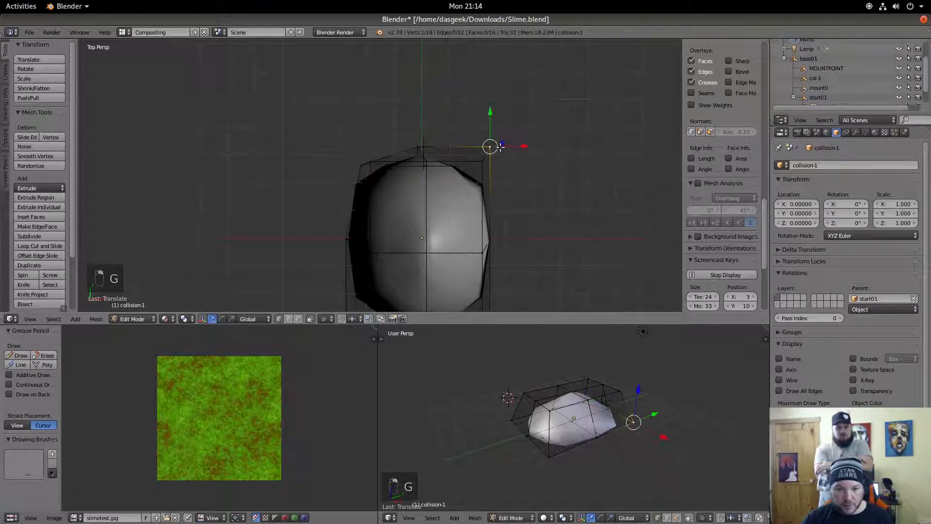
key("g")
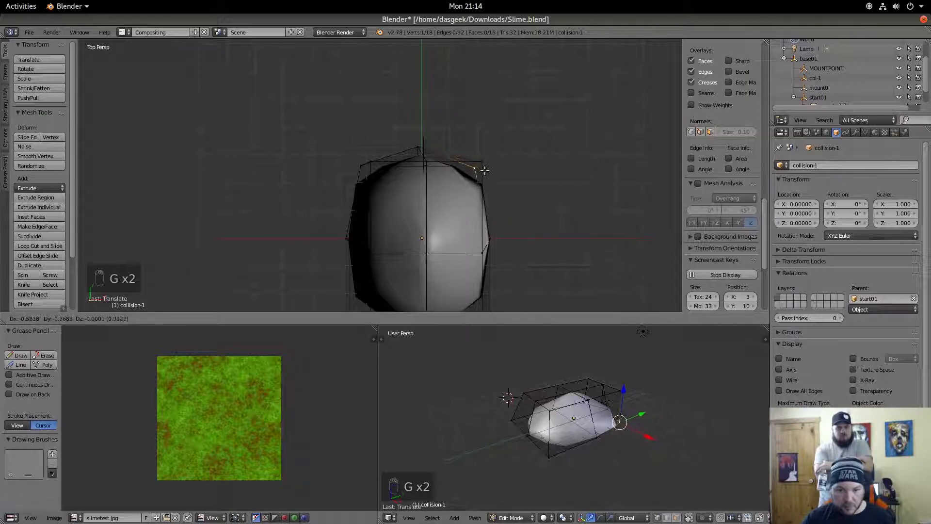
left_click(484, 164)
key("g")
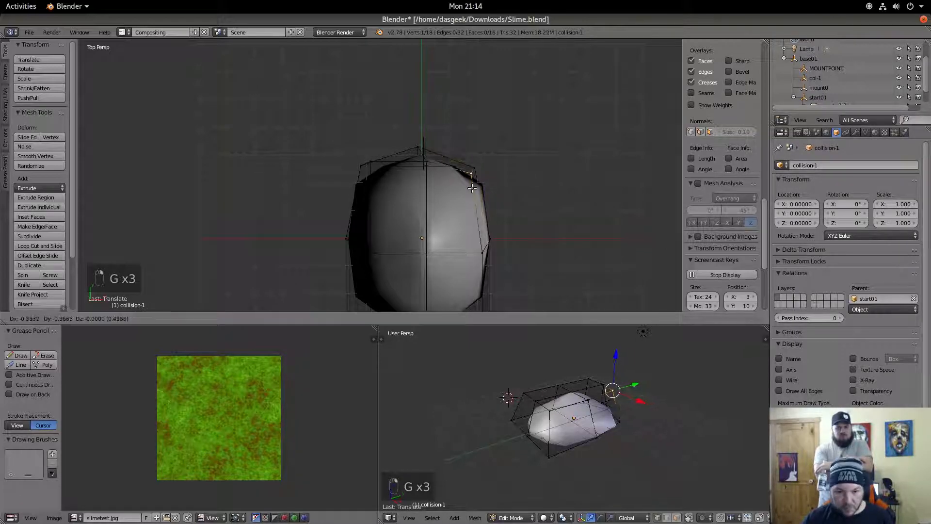
left_click(480, 170)
- Move the top corner vertex at negative X, positive Y inward, and pull the positive Y end's bottom middle vertex towards the slime
right_click(376, 165)
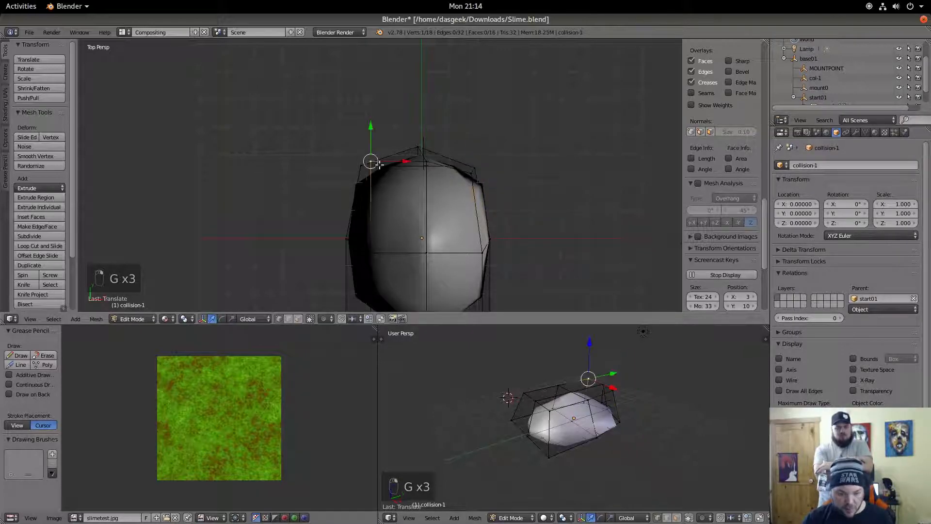
key("g")
left_click(382, 171)
right_click(418, 148)
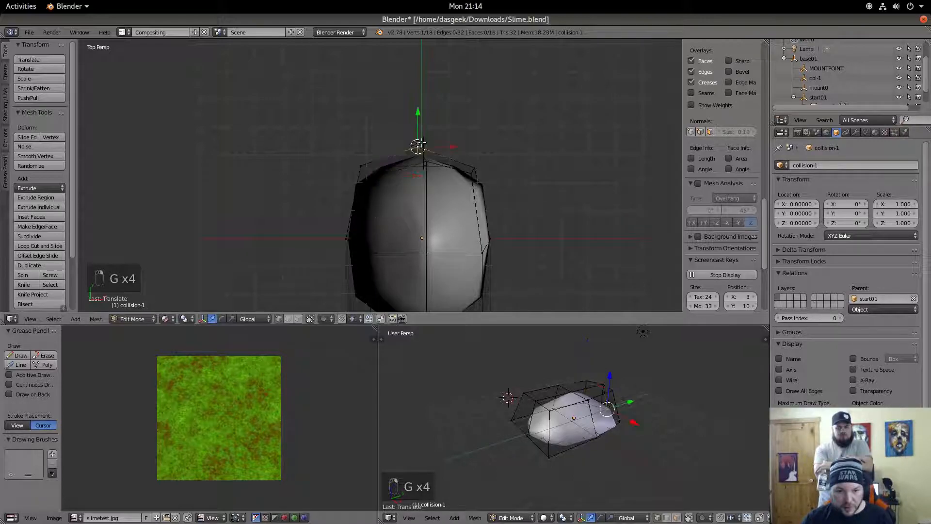
key("g")
left_click(418, 151)
- Nudge the bottom corner vertex at the negative X, positive Y corner slightly further inward
right_click(364, 171)
key("g")
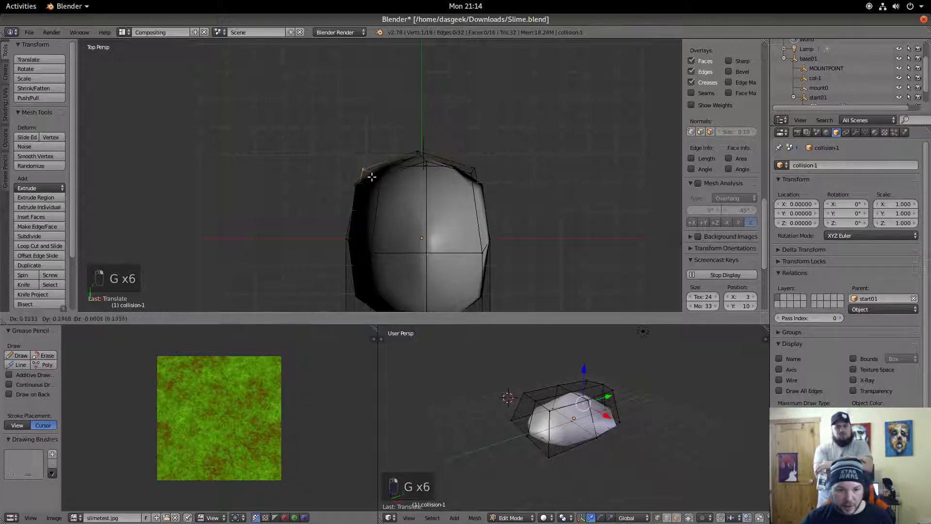
left_click(370, 177)
- Select the top and bottom corner vertices at the negative X, negative Y corner and move both inward to the slime's outline
middle_click_drag(396, 282, 388, 199, "shift")
right_click(368, 232)
right_click(390, 220, "shift")
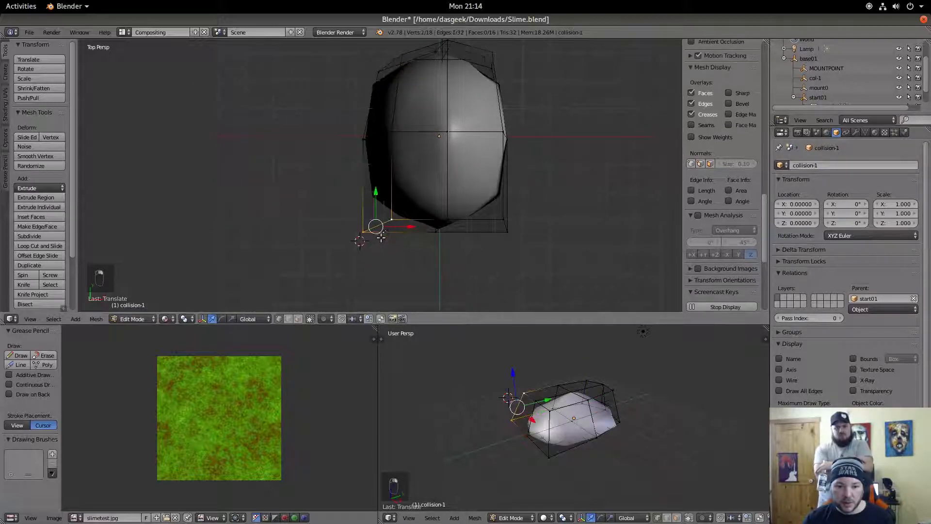
middle_click_drag(384, 235, 358, 258, "shift")
key("g")
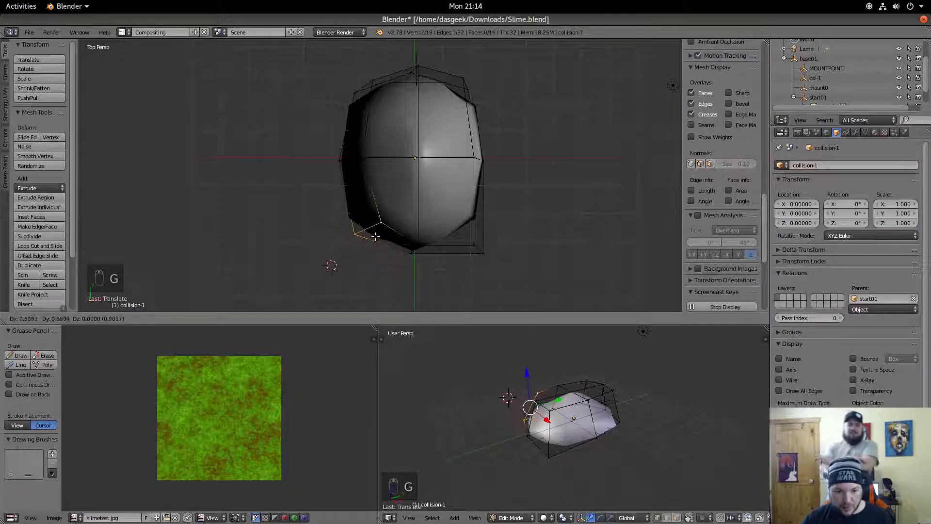
left_click(376, 237)
- Move the bottom and top corner vertices at the positive X, negative Y corner inward to the slime's outline
right_click(485, 260)
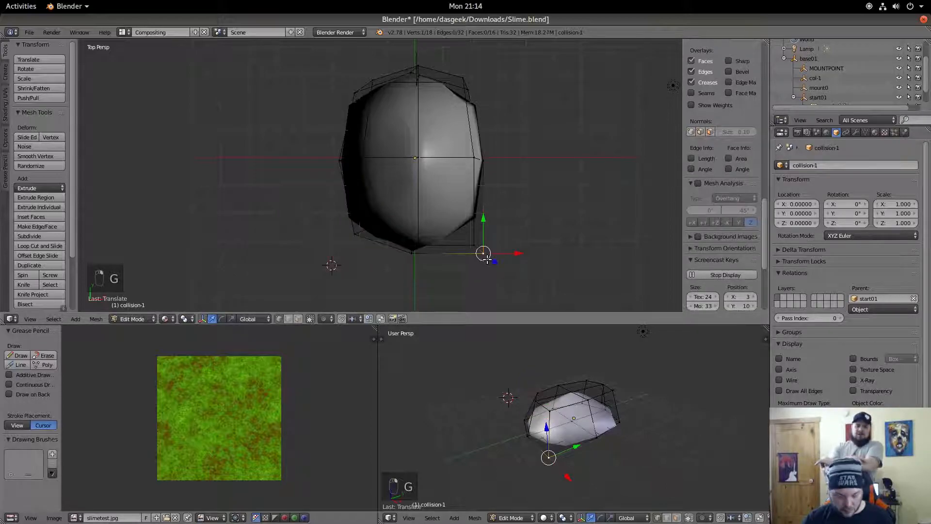
key("g")
left_click(472, 241)
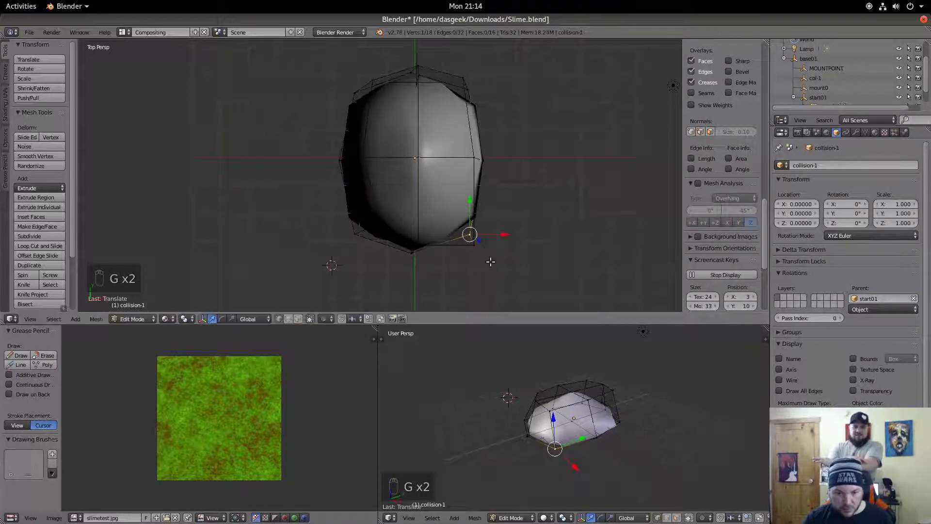
right_click(480, 250, "shift")
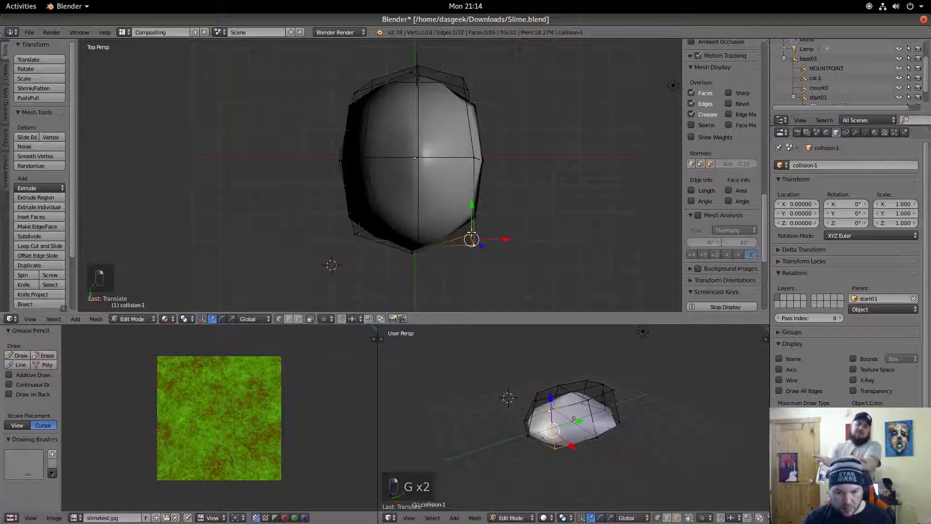
right_click(487, 260)
key("g")
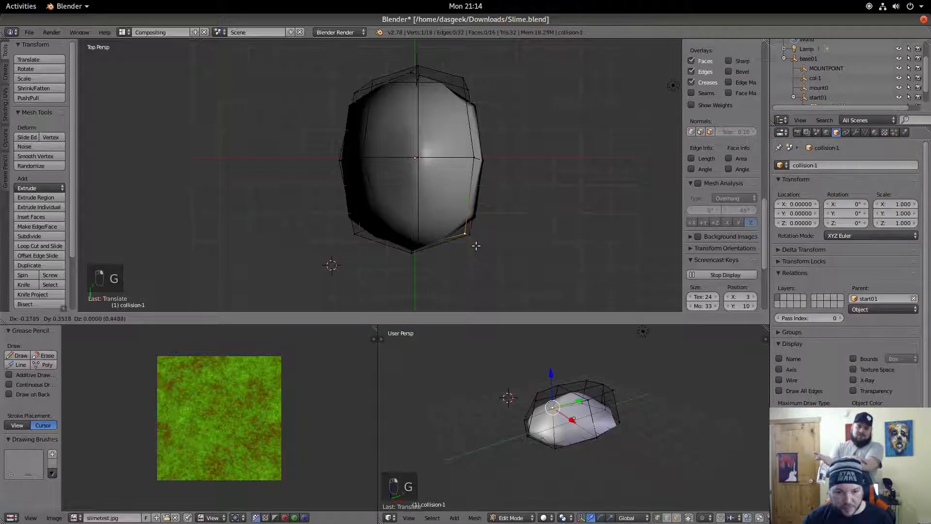
left_click(474, 242)
- Nudge the bottom corner vertices at negative X, negative Y and at positive X, positive Y further inward against the slime
right_click(388, 238)
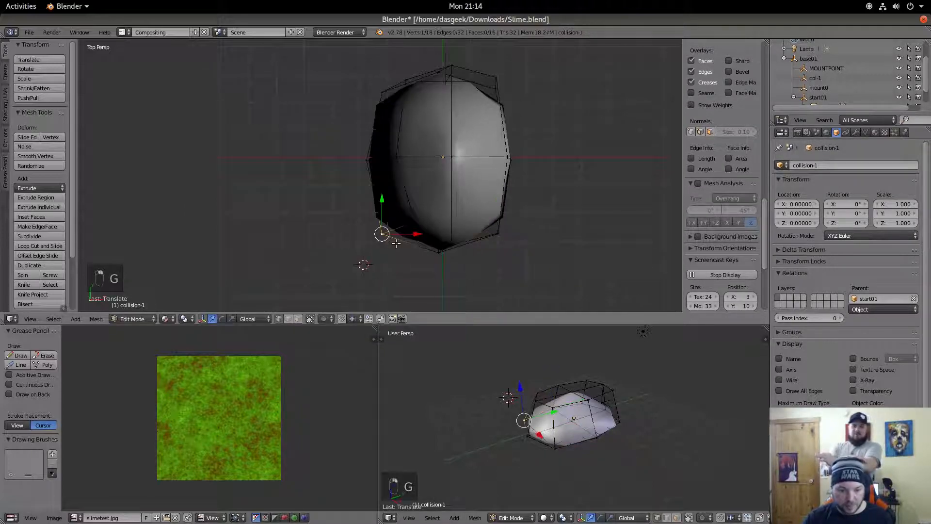
key("g")
left_click(402, 239)
middle_click_drag(434, 179, 383, 252, "shift")
right_click(436, 158)
key("g")
left_click(438, 177)
- Select the three top-edge vertices at the positive Y end and, in right view, move them down and inward onto the slime's slope
middle_click_drag(420, 161, 301, 117)
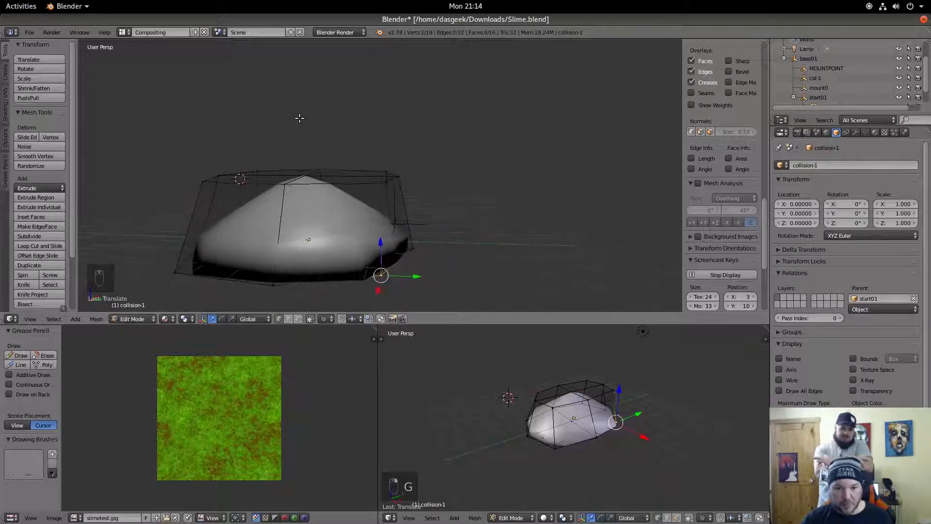
right_click(388, 177, "shift")
right_click(382, 170, "shift")
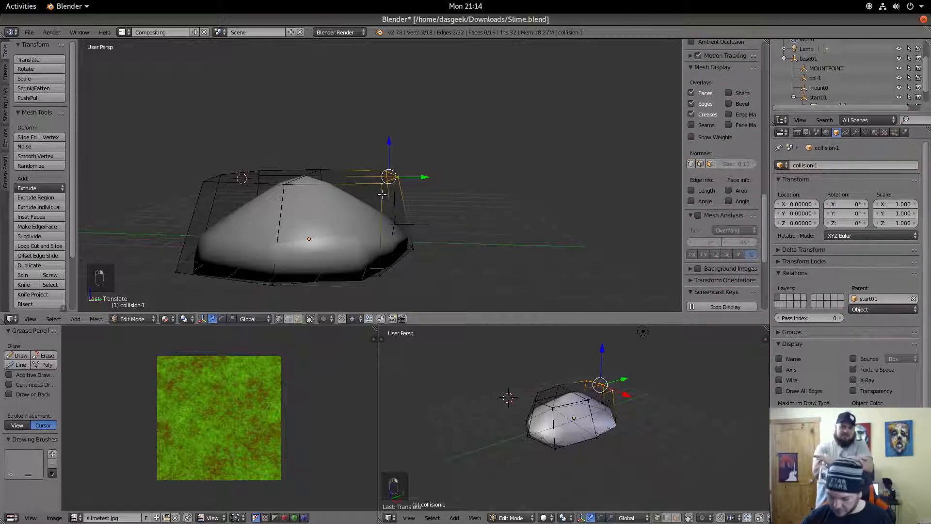
key("KP_3")
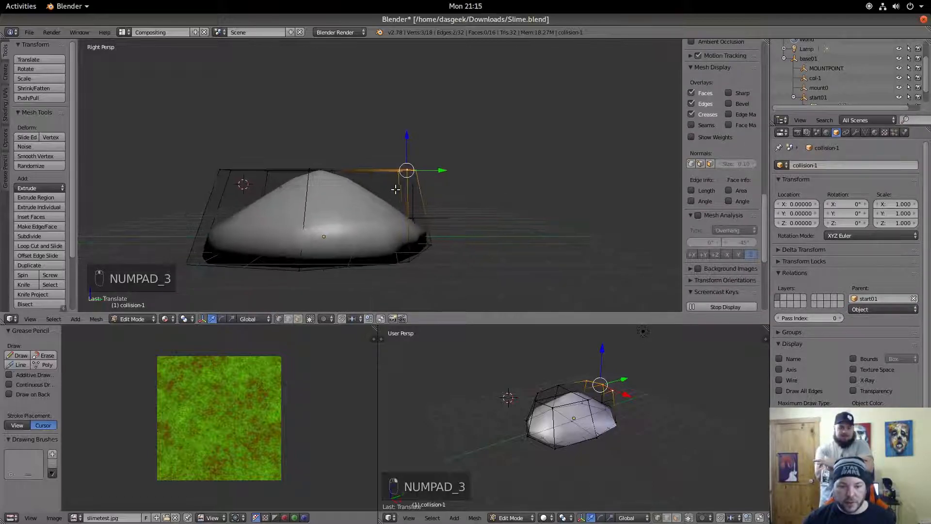
key("g")
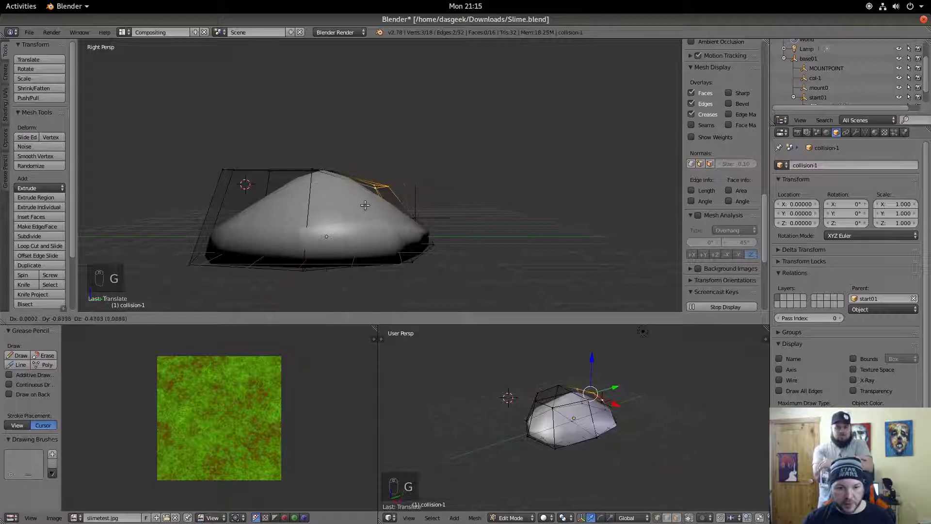
left_click(374, 195)
- Move the middle vertex of the top edge at the negative Y end down and inward onto the slime's slope
middle_click_drag(316, 190, 443, 257, "shift")
right_click(383, 255)
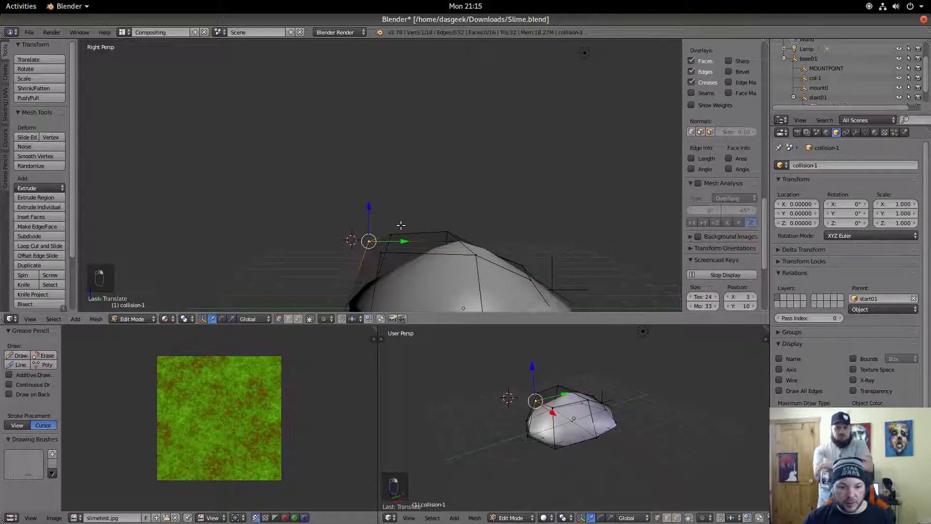
middle_click_drag(423, 286, 457, 173, "shift")
key("g")
left_click(423, 224)
- Lower two more of the collision mesh's raised top vertices and pull them in towards the slime's surface
right_click(461, 153)
key("g")
left_click(444, 188)
right_click(335, 140)
key("g")
left_click(381, 169)
- Examine from all sides how closely the collision mesh follows the slime
middle_click_drag(345, 213, 464, 217)
mouse_move(271, 194)
middle_mouse_down()
mouse_move(255, 198)
mouse_move(434, 199)
mouse_move(275, 192)
mouse_move(271, 202)
middle_mouse_up()
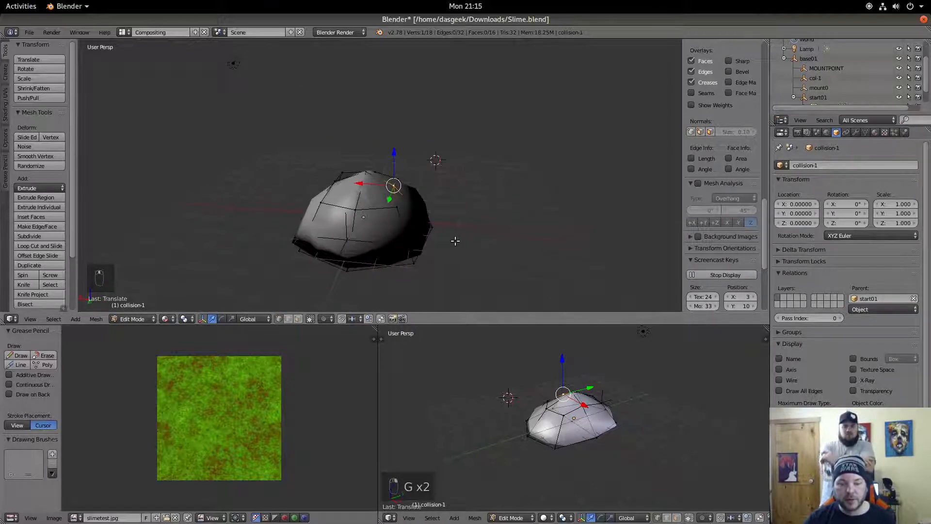
middle_click_drag(456, 241, 373, 233)
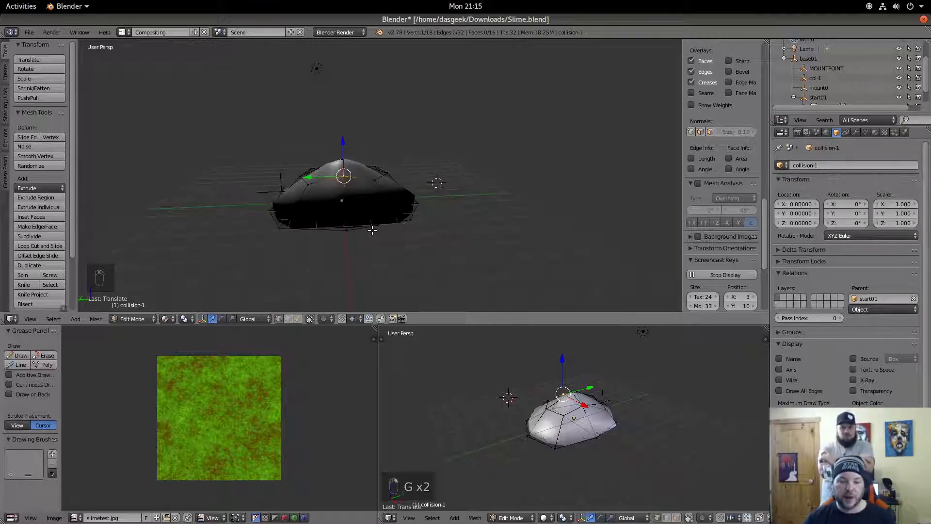
middle_click_drag(222, 155, 362, 161)
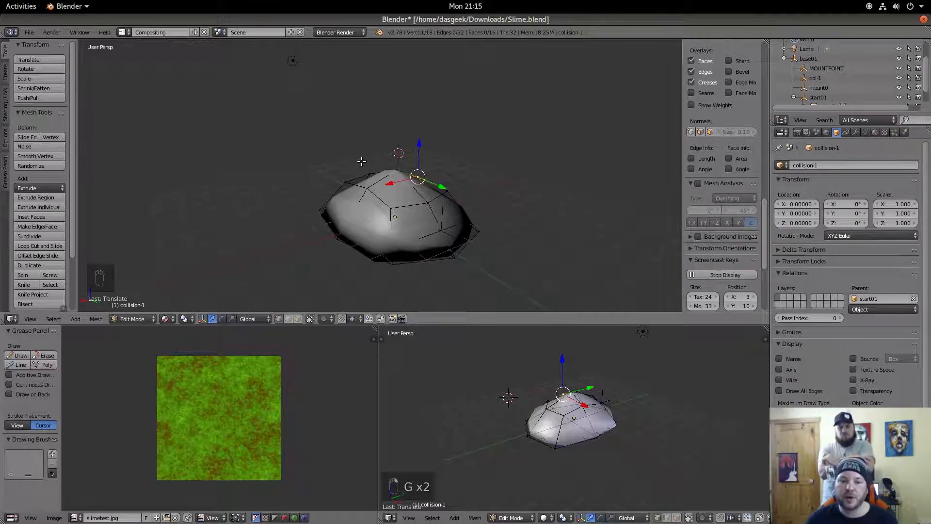
scroll(328, 228, "up", 2)
middle_click_drag(348, 220, 409, 200)
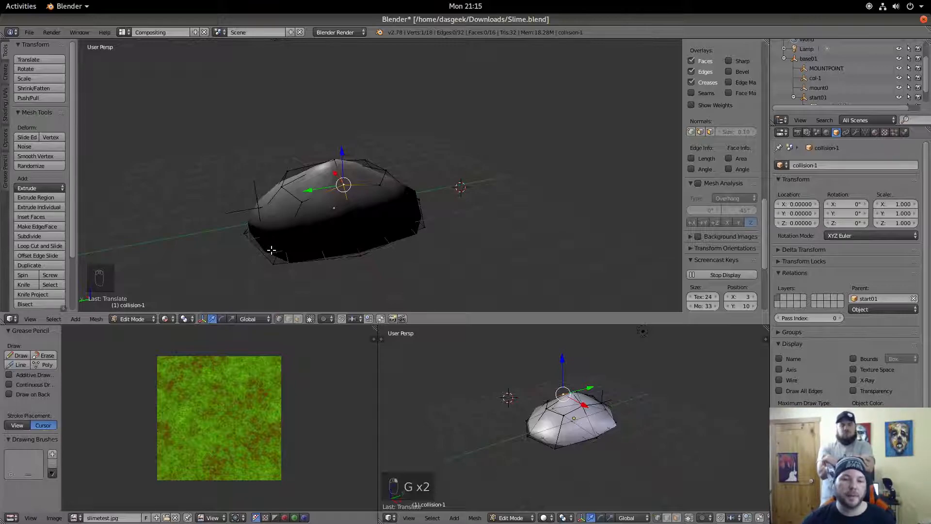
middle_click_drag(261, 182, 252, 229)
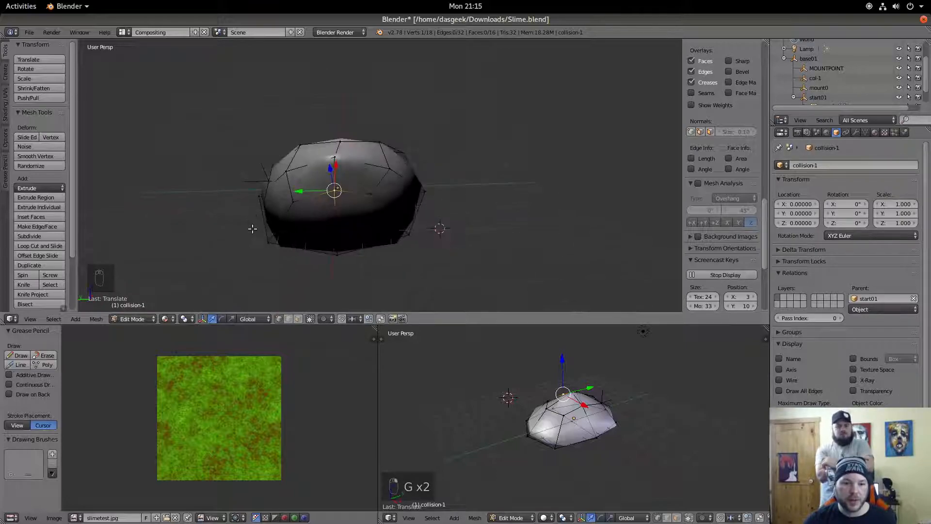
- Save Slime.blend and export the model in Collada (.dae) format
left_click(28, 32)
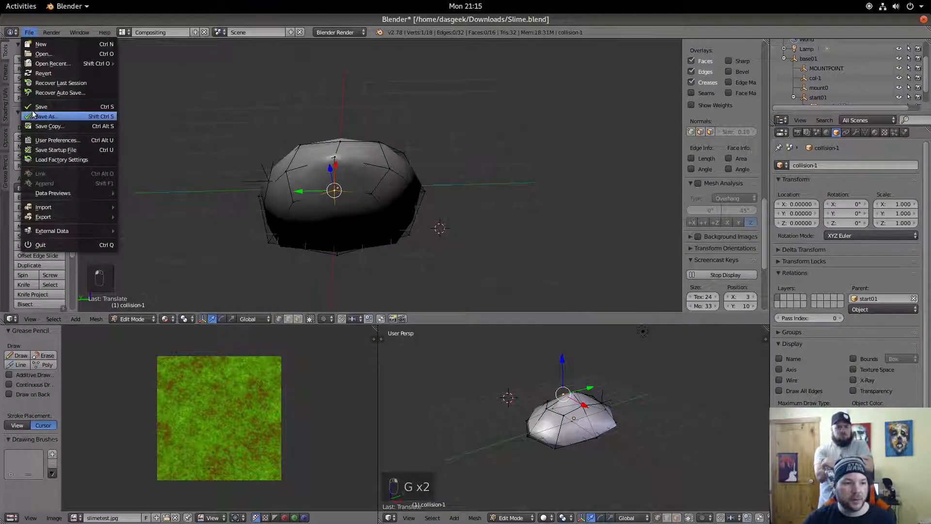
left_click(35, 111)
left_click(29, 32)
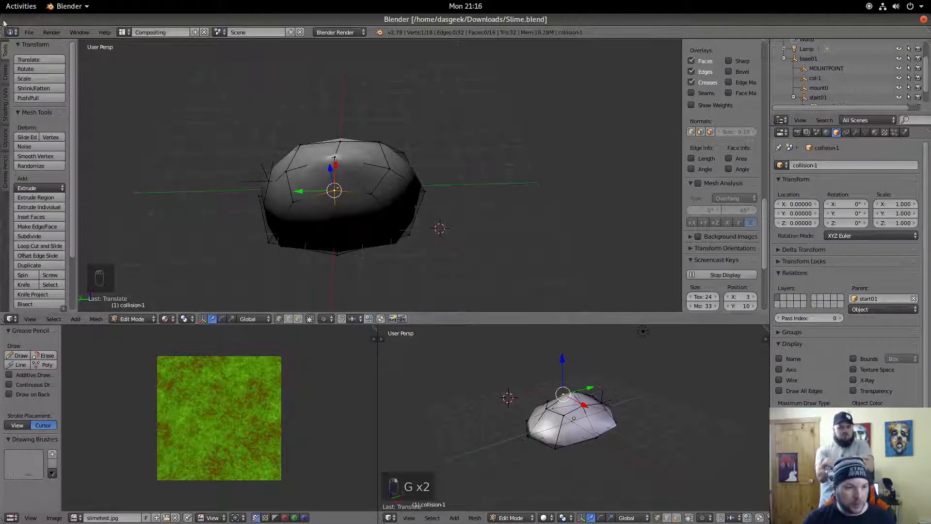
left_click(28, 32)
mouse_move(51, 215)
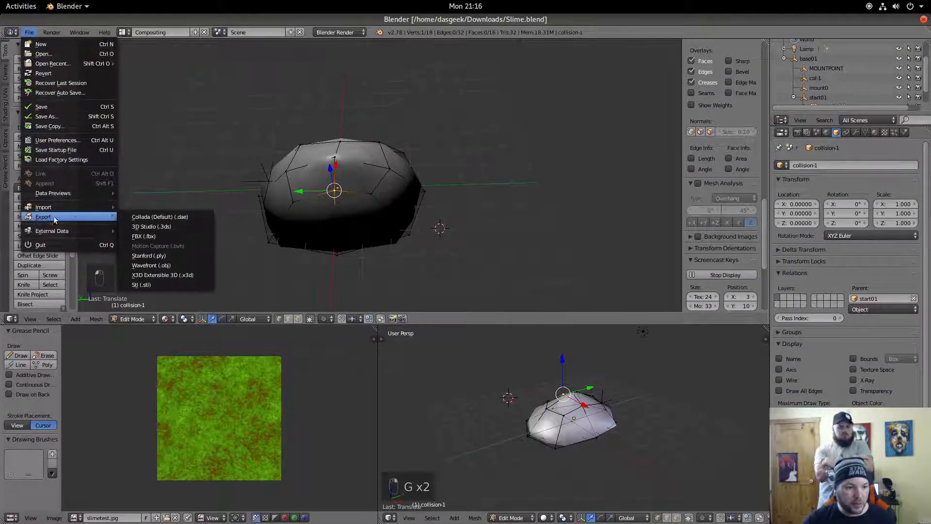
left_click(138, 217)
left_click(57, 262)
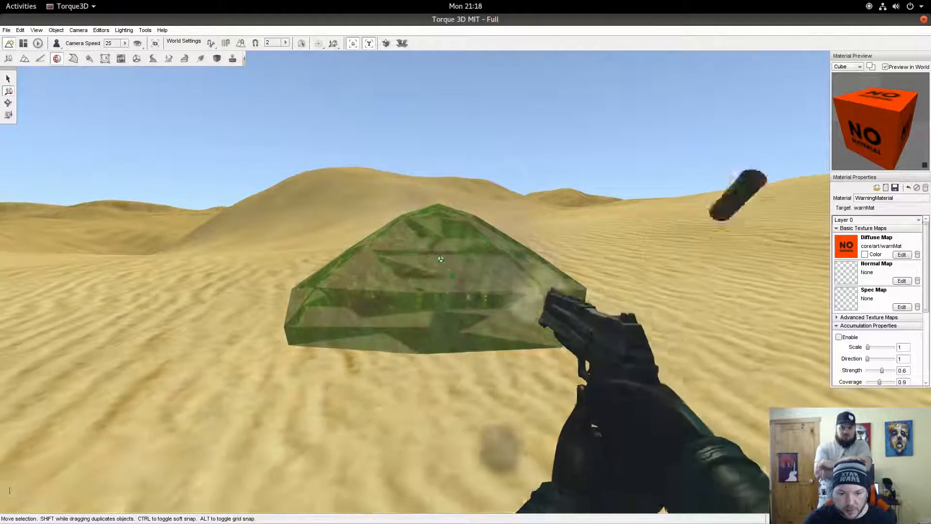
- Switch to Torque 3D and walk up to the slime and back to check its new collision
key("w")
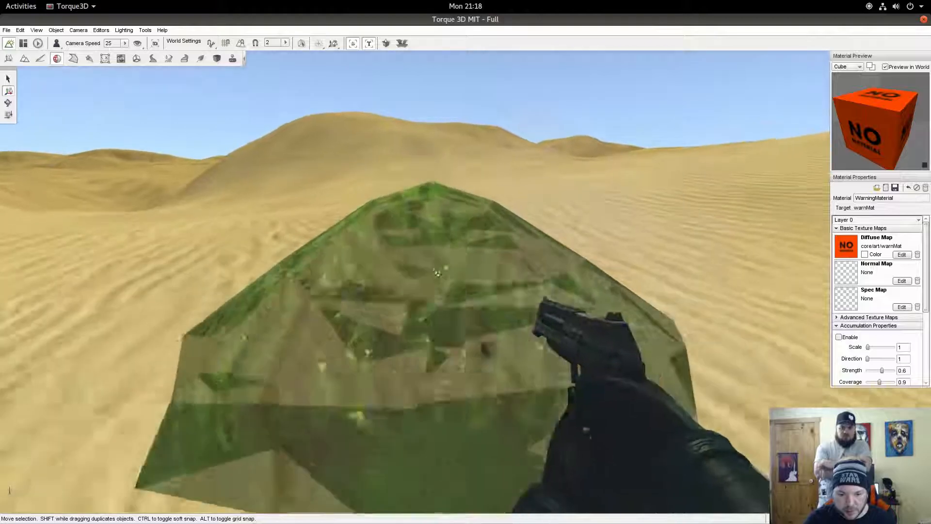
key("s")
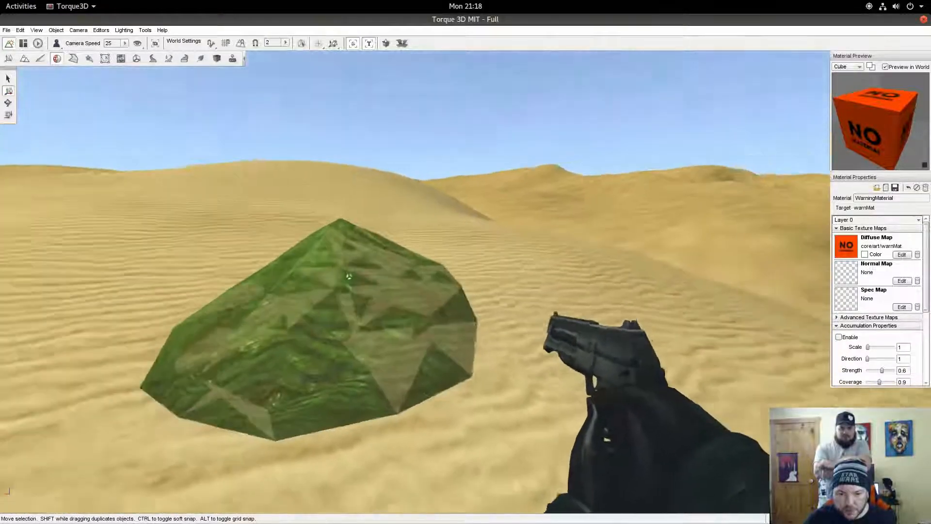
- Circle the slime up close and back away to examine its collision shape from several sides
key("a")
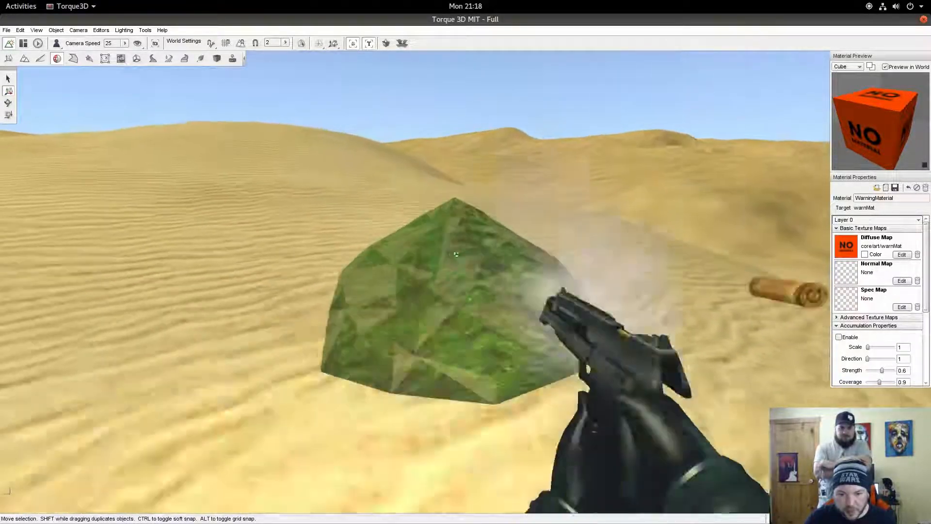
key("w")
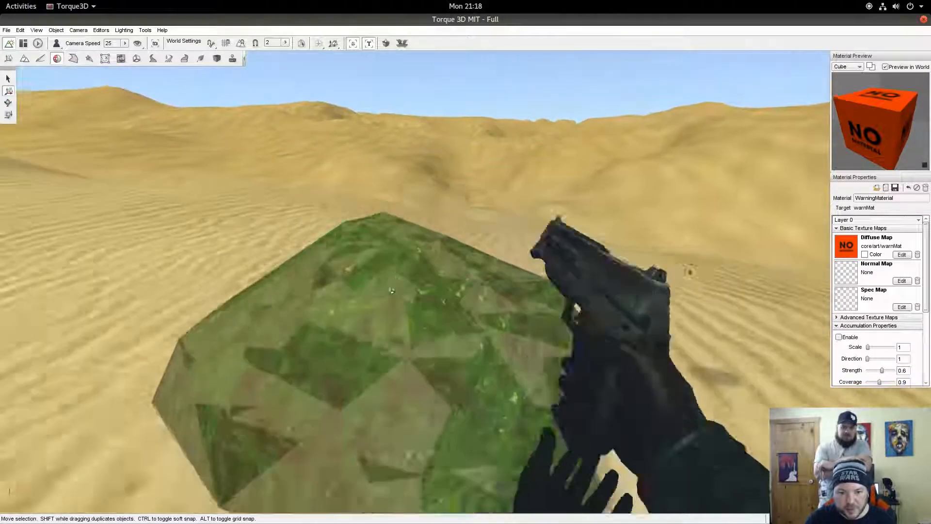
key("r")
key("s")
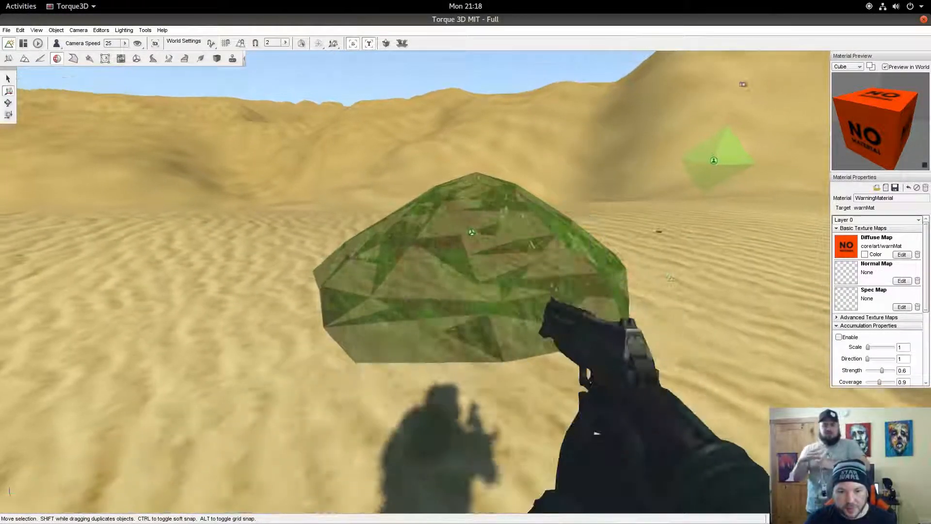
key("d")
key("w")
key("s")
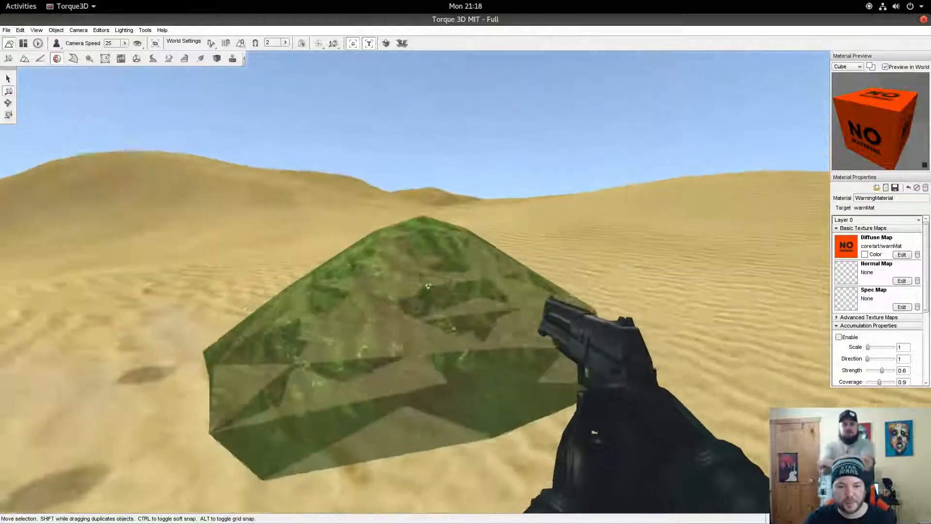
key("d")
key("s")
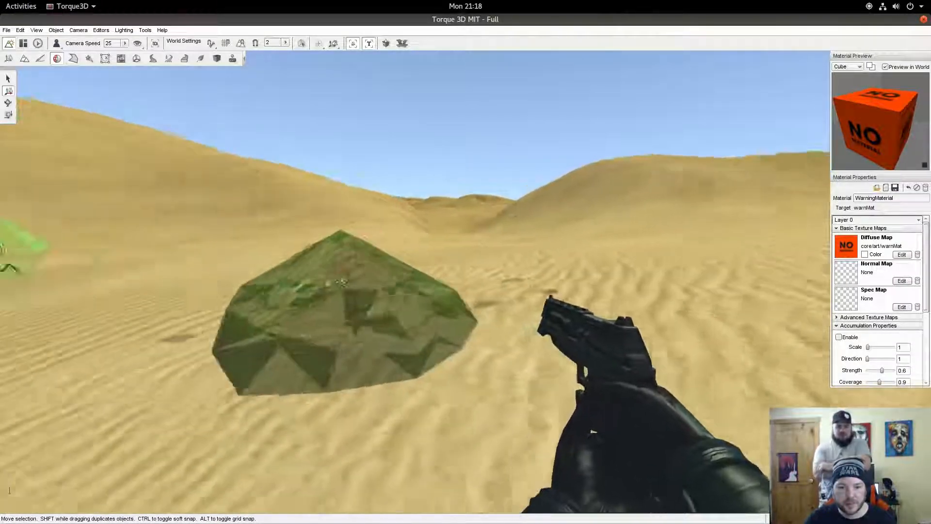
key("d")
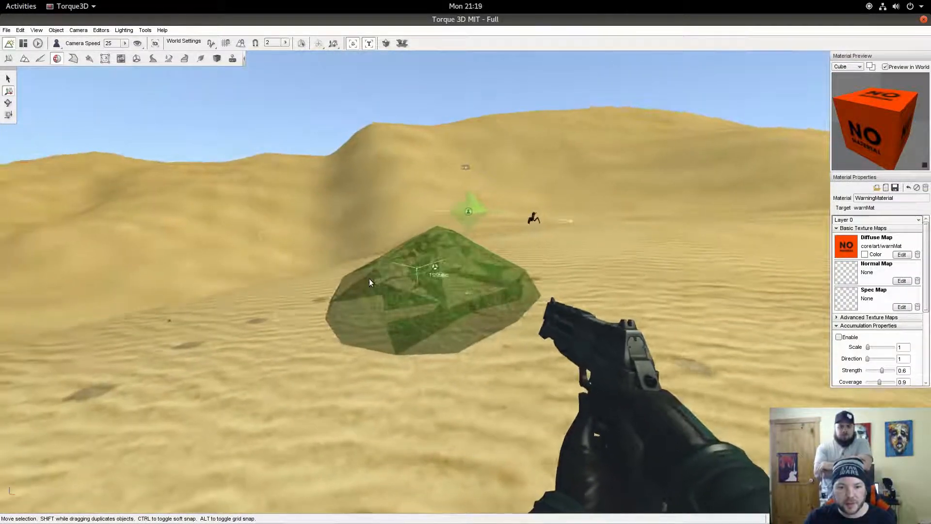
key("s")
key("s")
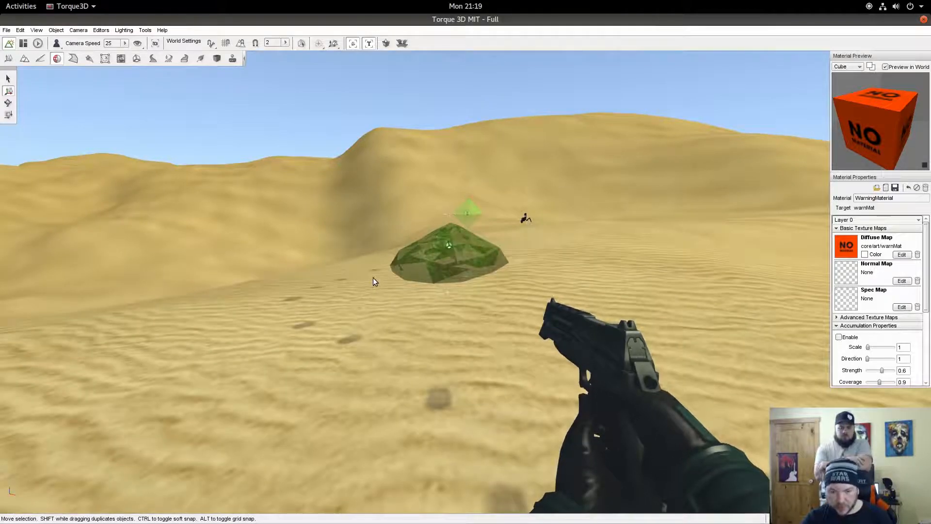
- Leave the world editor for play mode, cycle through the weapons to the Ryder pistol, and test-fire it at the sand
key("F11")
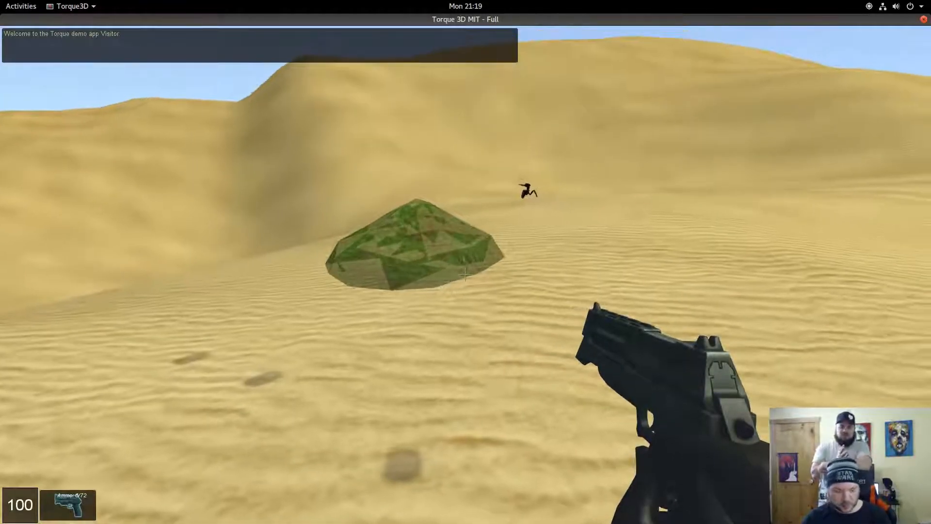
key("5")
key("4")
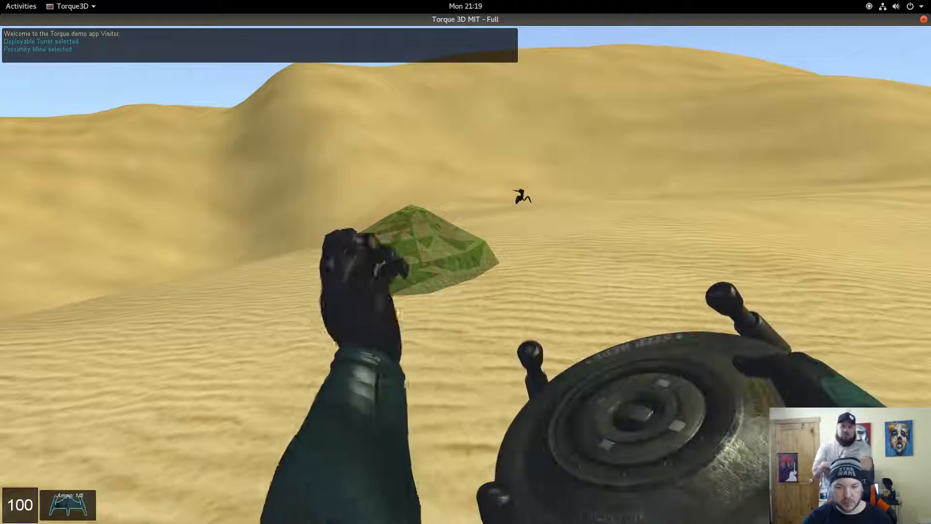
key("3")
key("2")
key("1")
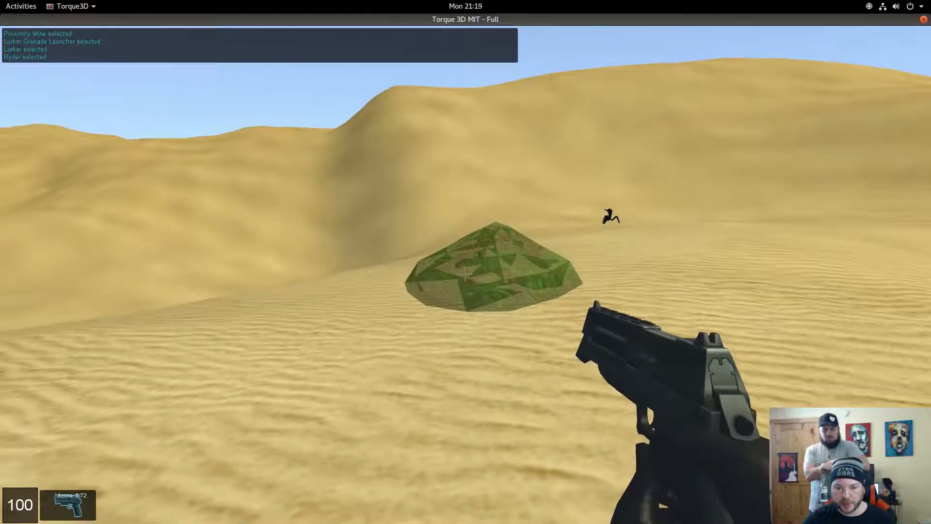
left_click(465, 274)
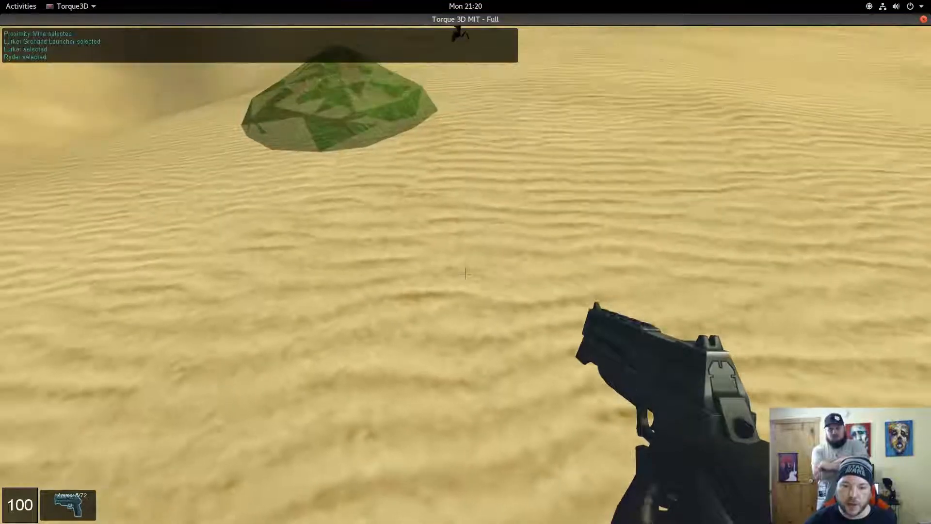
left_click(466, 275)
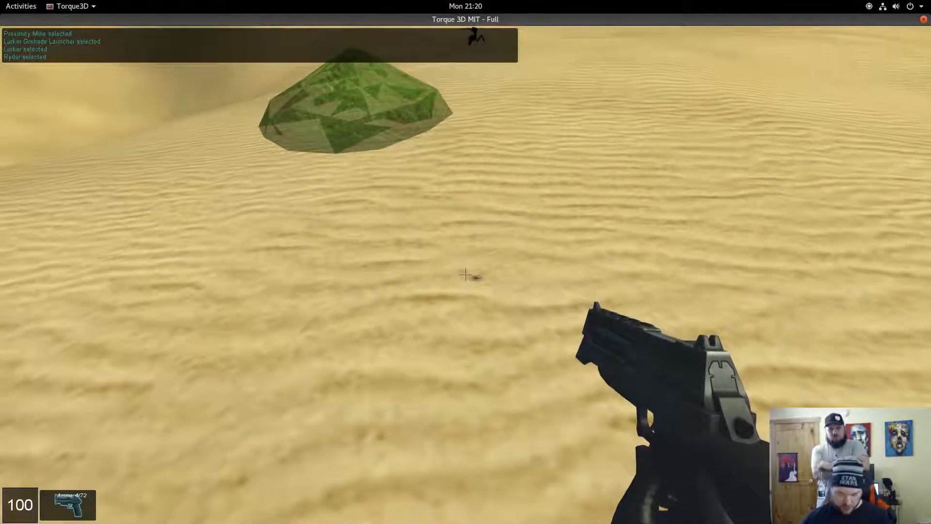
- Return to the world editor and walk up to and past the slime to test its collision
key("F11")
mouse_move(401, 301)
right_mouse_down()
mouse_move(563, 291)
mouse_move(667, 252)
mouse_move(388, 291)
right_mouse_up()
key("w")
key("w")
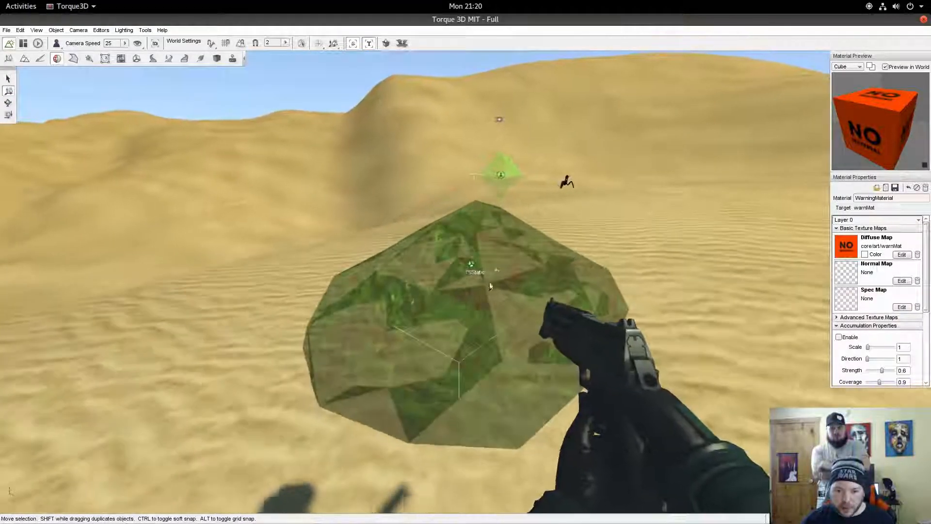
key("w")
key("d")
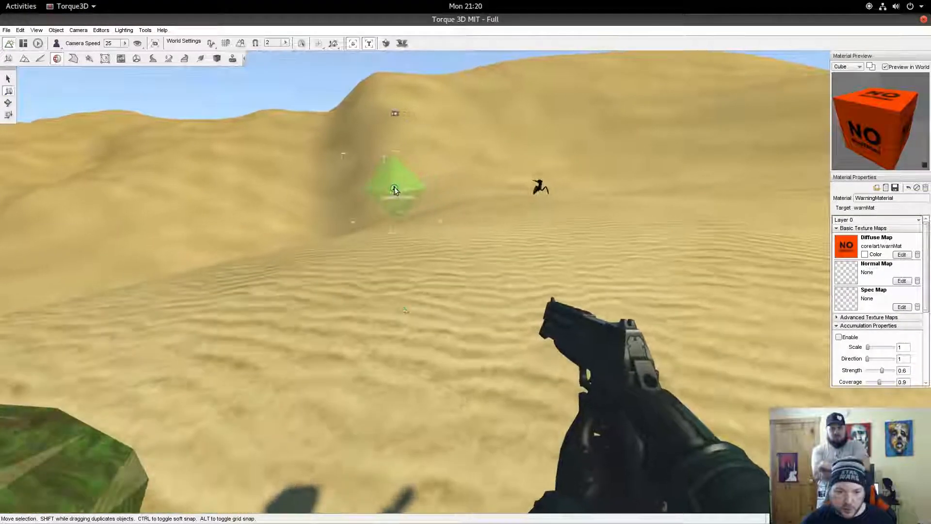
key("d")
right_click_drag(460, 269, 371, 332)
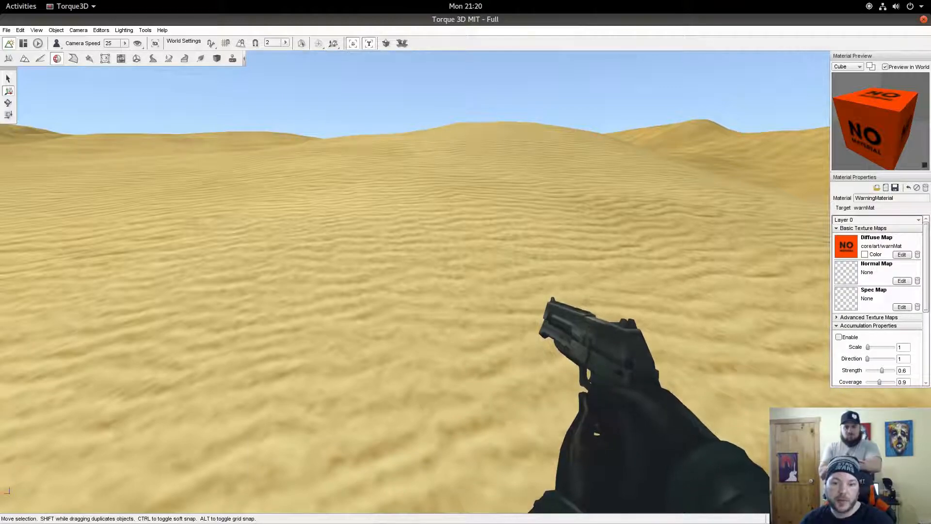
- Fire a shot into the open sand and look closely at the bullet mark
left_click(463, 279)
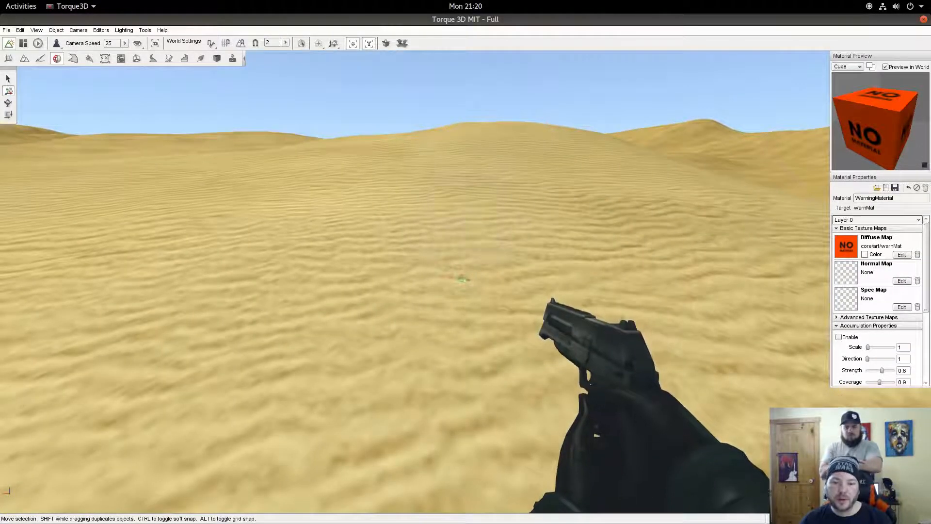
key("w")
right_click_drag(248, 193, 248, 302)
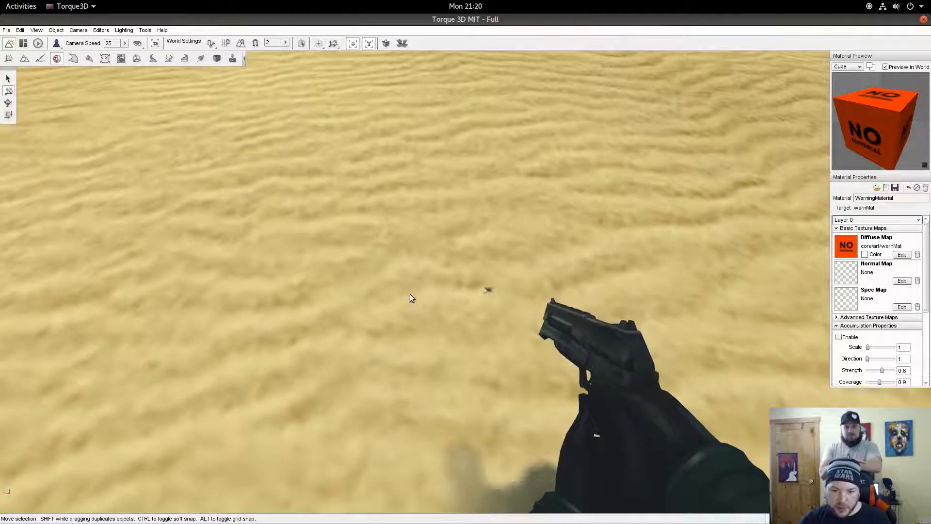
right_click_drag(478, 293, 500, 140)
key("s")
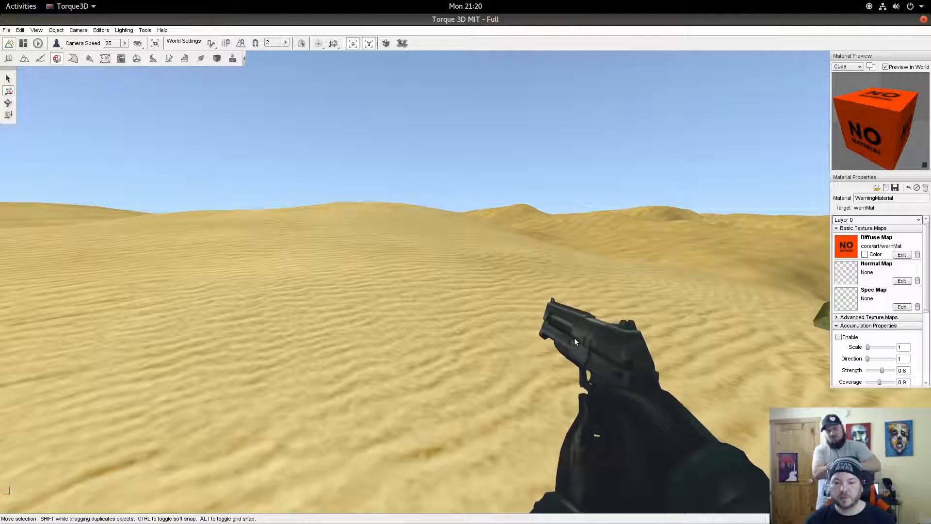
- Turn back to the slime and test its collision by repeatedly walking and jumping against it
right_click_drag(565, 290, 814, 282)
key("w")
right_click_drag(506, 259, 889, 284)
key("s")
key("w")
key("space")
key("s")
key("w")
key("s")
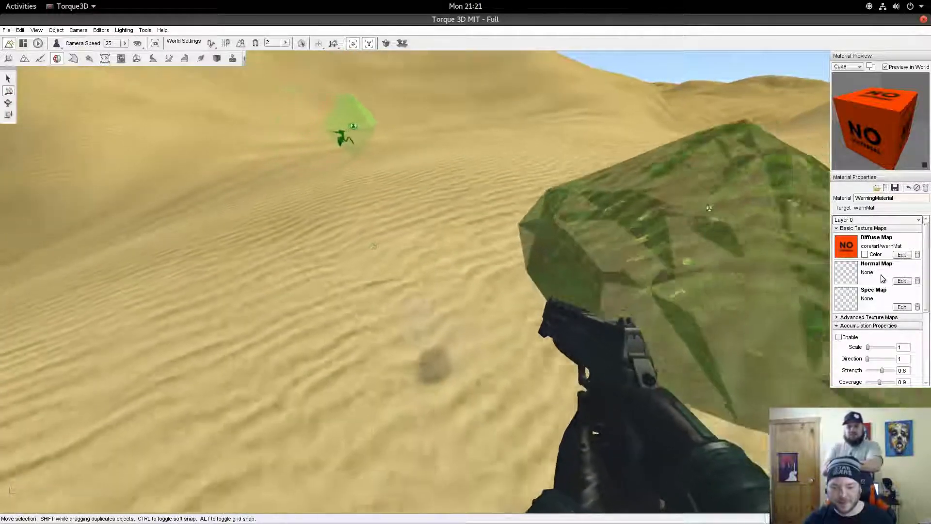
- Switch to play mode, back away from the slime and equip the Lurker Grenade Launcher
key("F11")
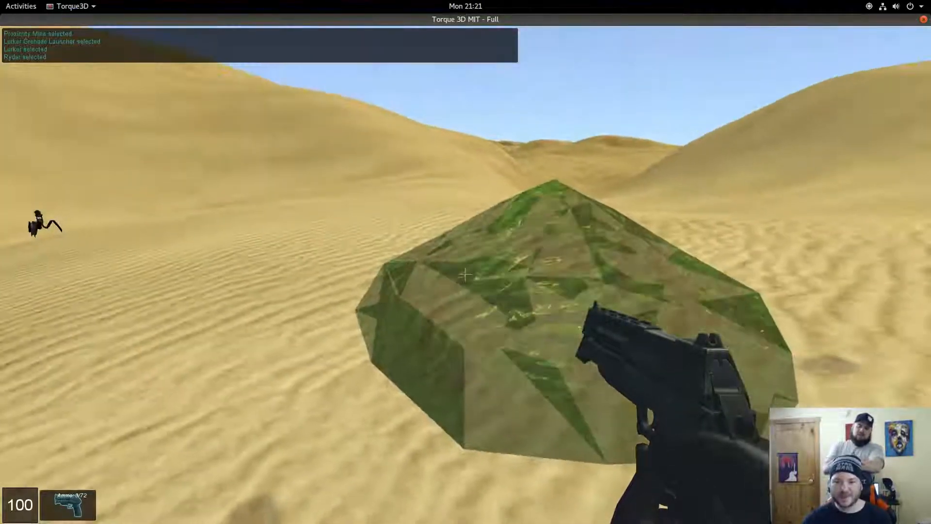
scroll(465, 274, "down", 2)
scroll(465, 274, "down", 1)
key("s")
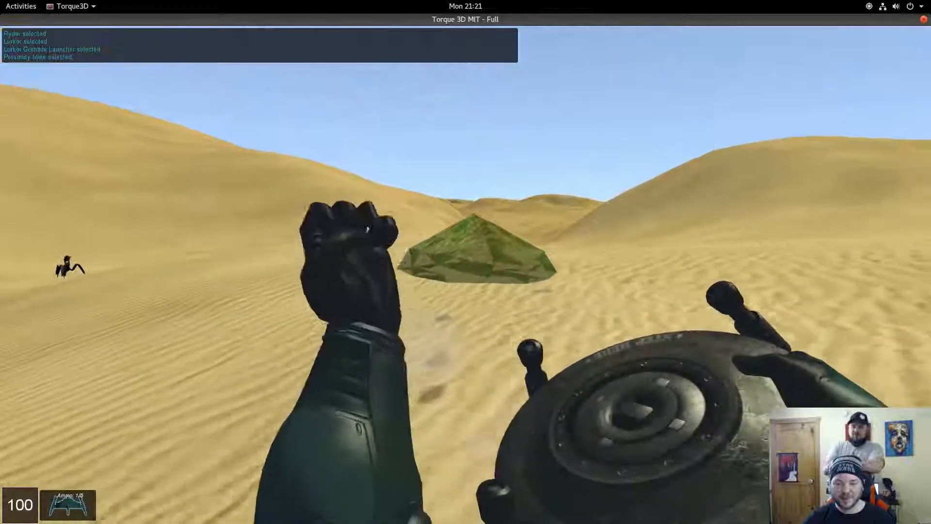
scroll(465, 274, "down", 3)
scroll(465, 274, "down", 1)
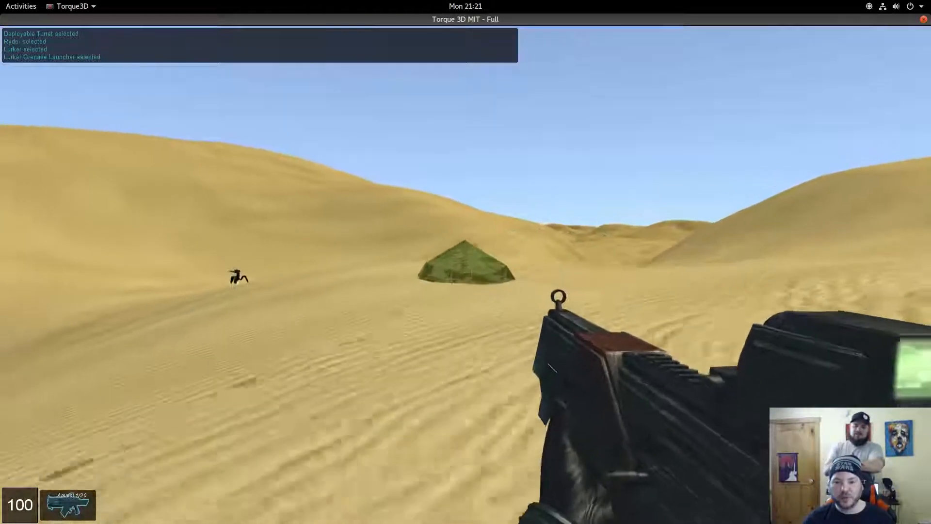
scroll(465, 275, "down", 1)
scroll(465, 274, "up", 1)
- Fire several grenades towards the slime from a distance while moving around it
left_click(465, 274)
key("s")
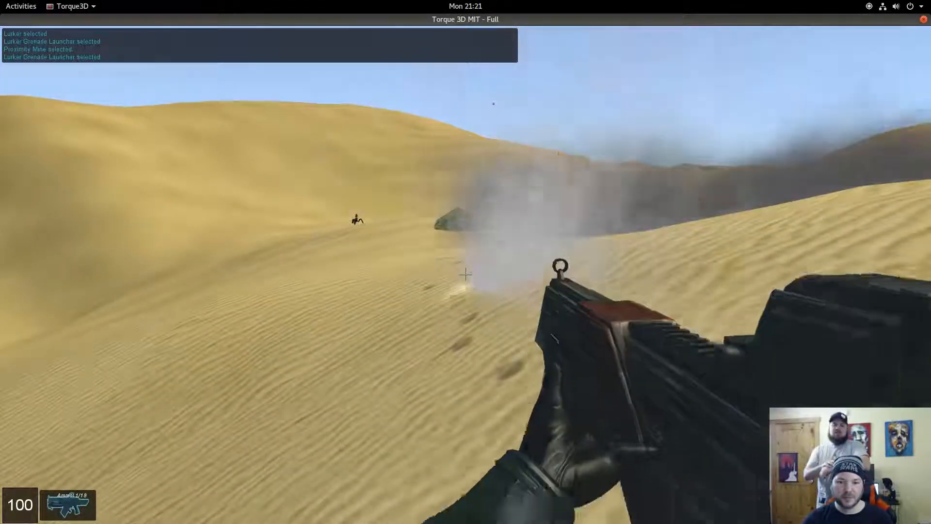
left_click(465, 275)
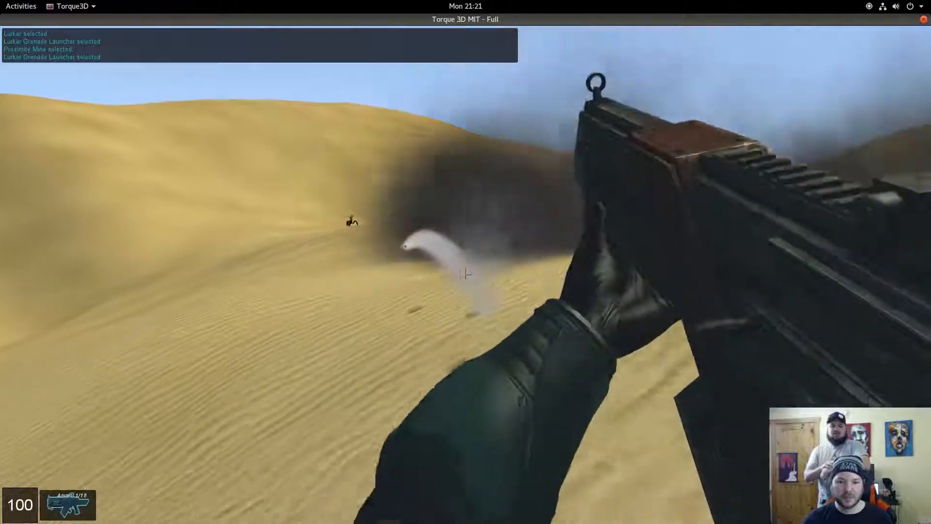
key("d")
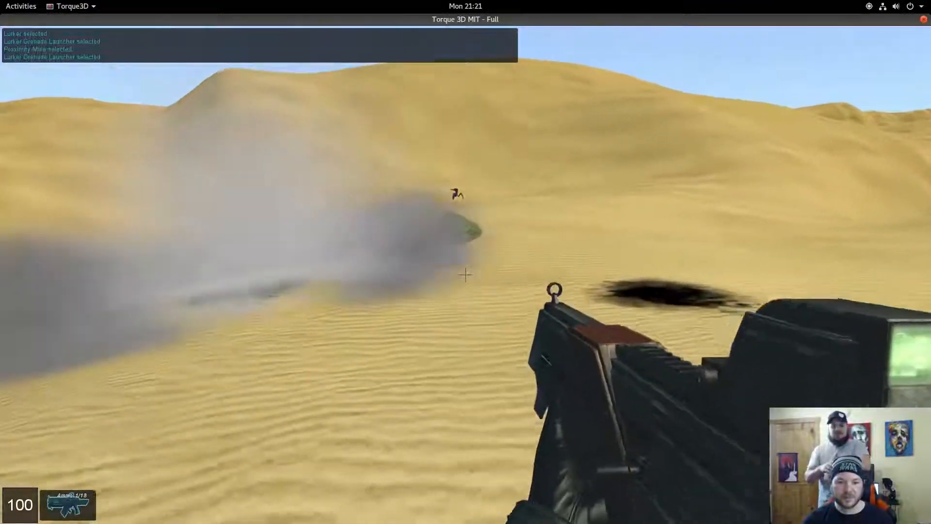
left_click(465, 274)
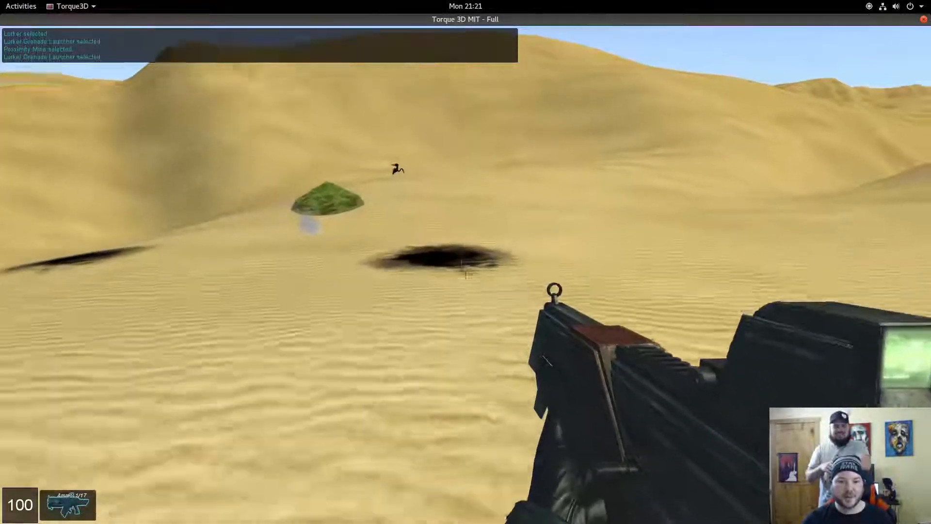
- Walk towards the slime through the smoke, back away again and change the weapon to the Lurker
key("w")
right_click(465, 274)
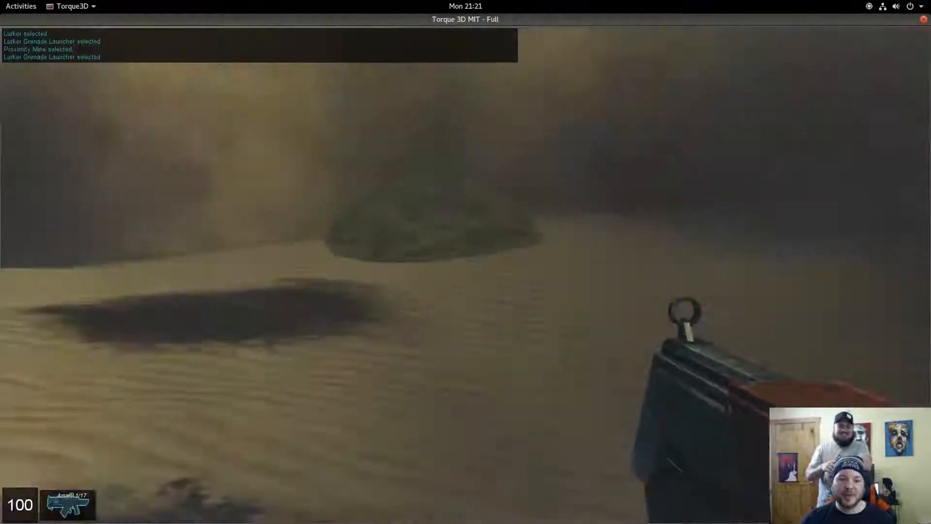
key("w")
right_click(465, 274)
key("s")
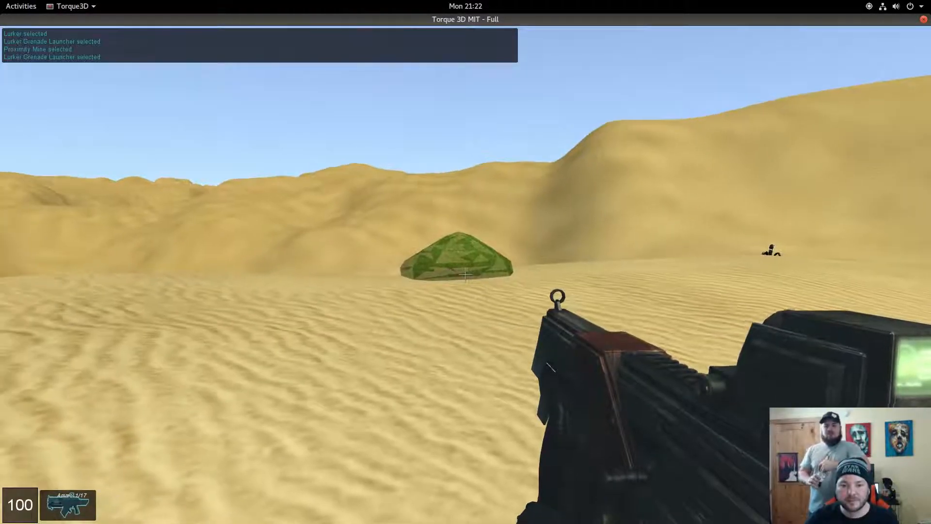
key("2")
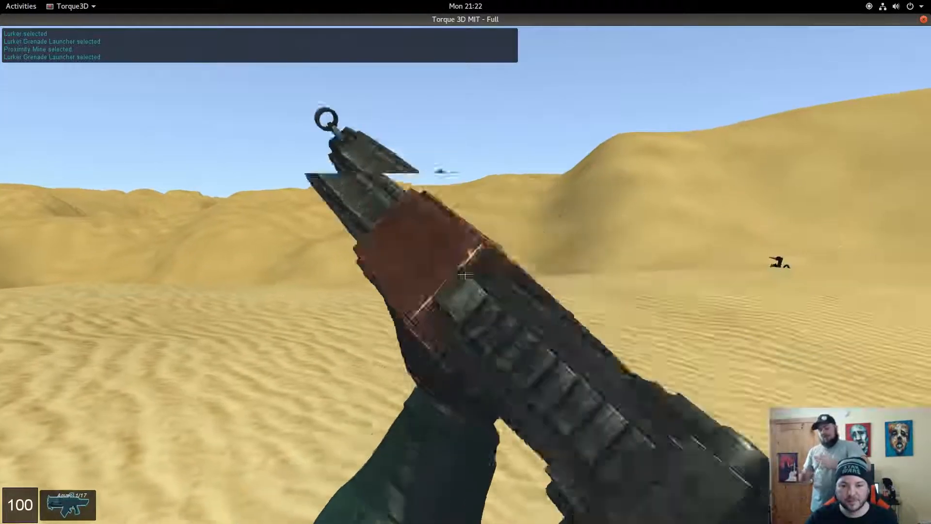